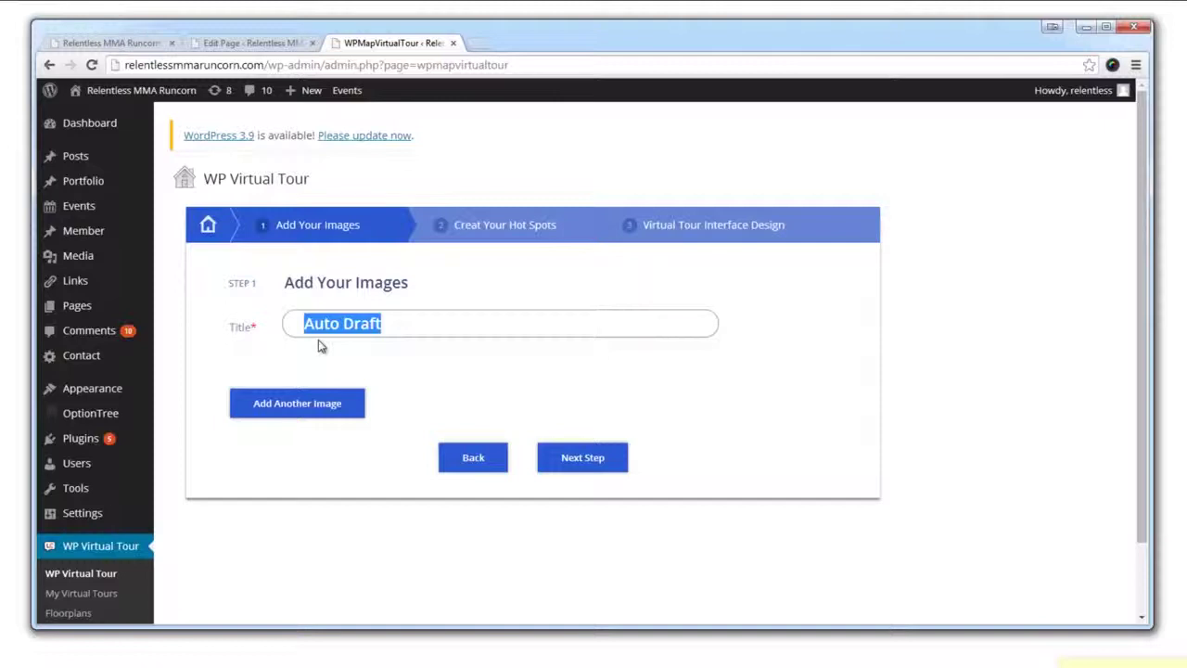
Title the tour Relentourmma and add the uploaded Reception panorama as its first image.
type("Relen")
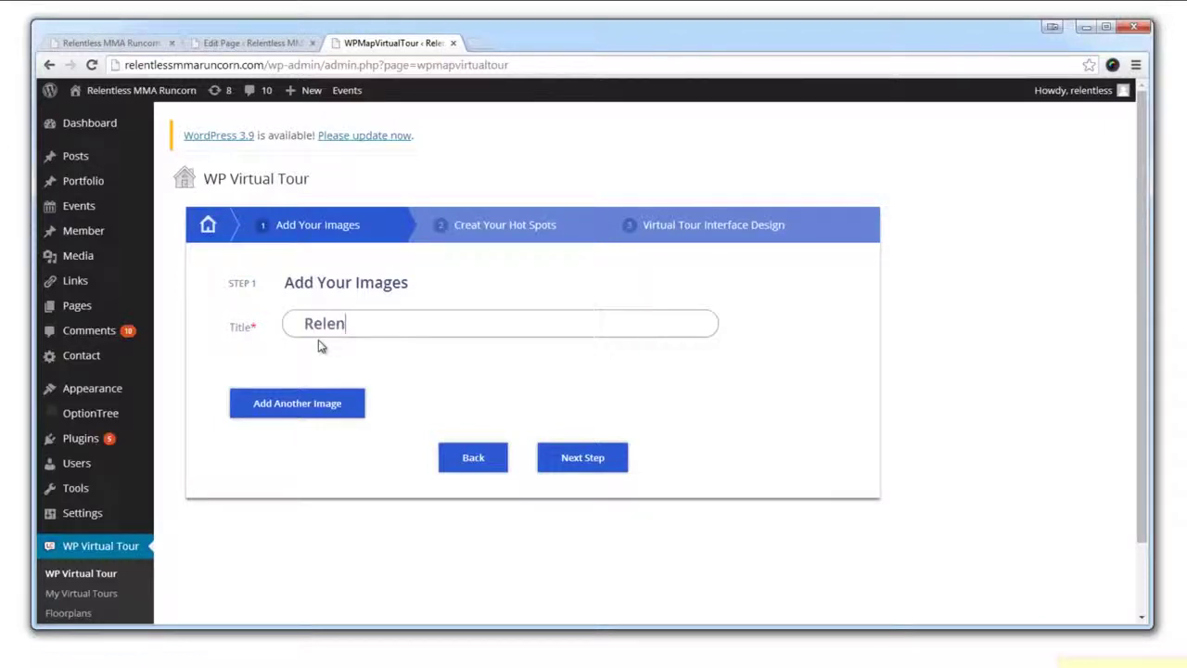
type("tourmma")
left_click(327, 397)
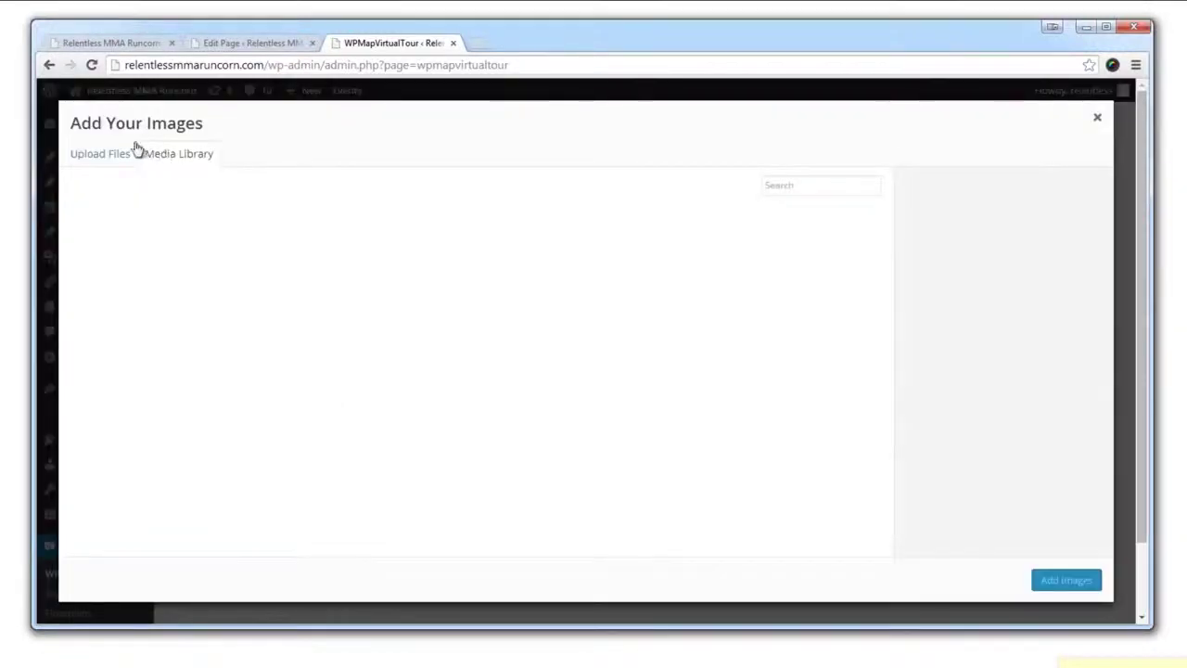
left_click(132, 153)
left_click(567, 383)
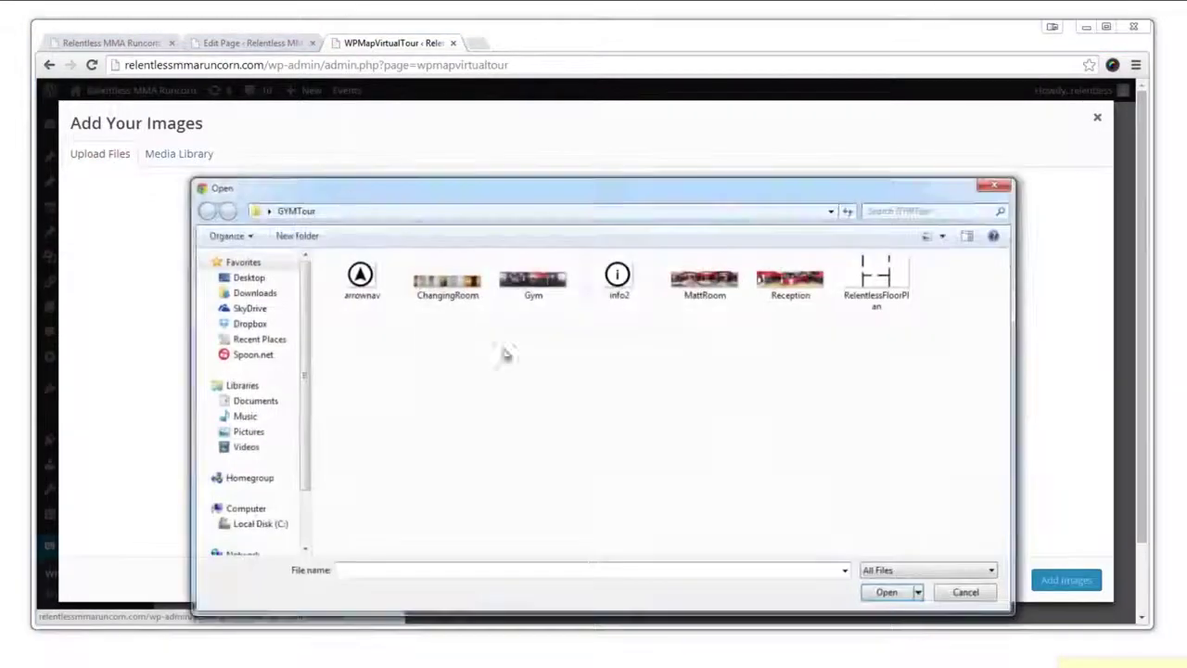
double_click(789, 280)
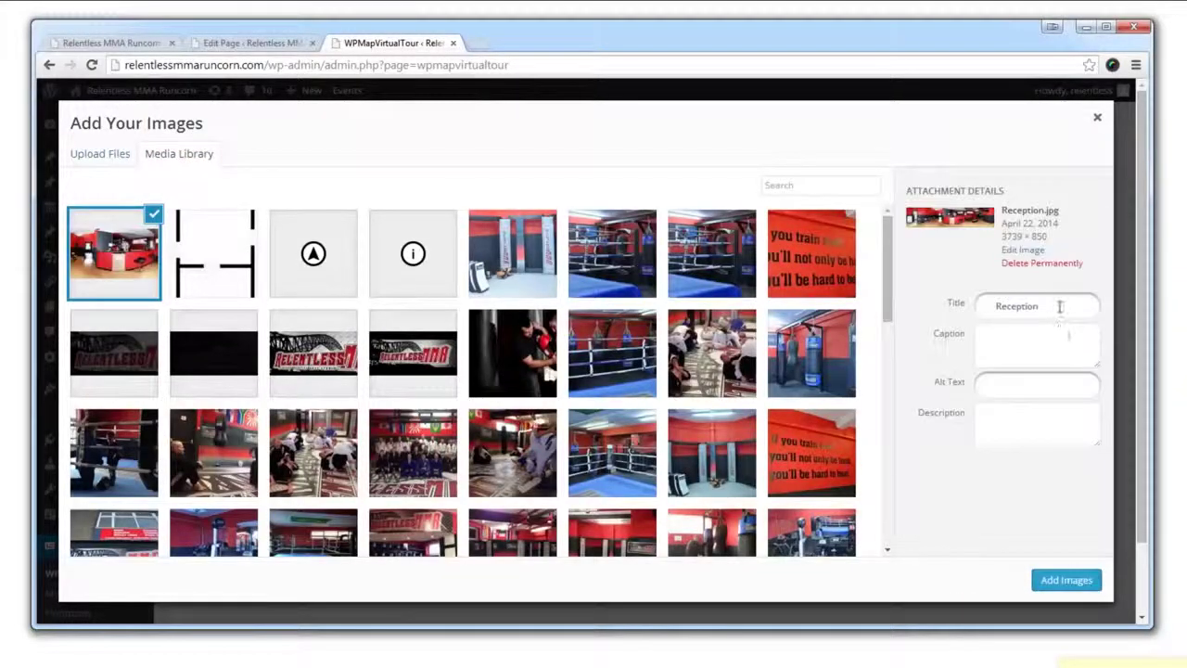
double_click(1060, 305)
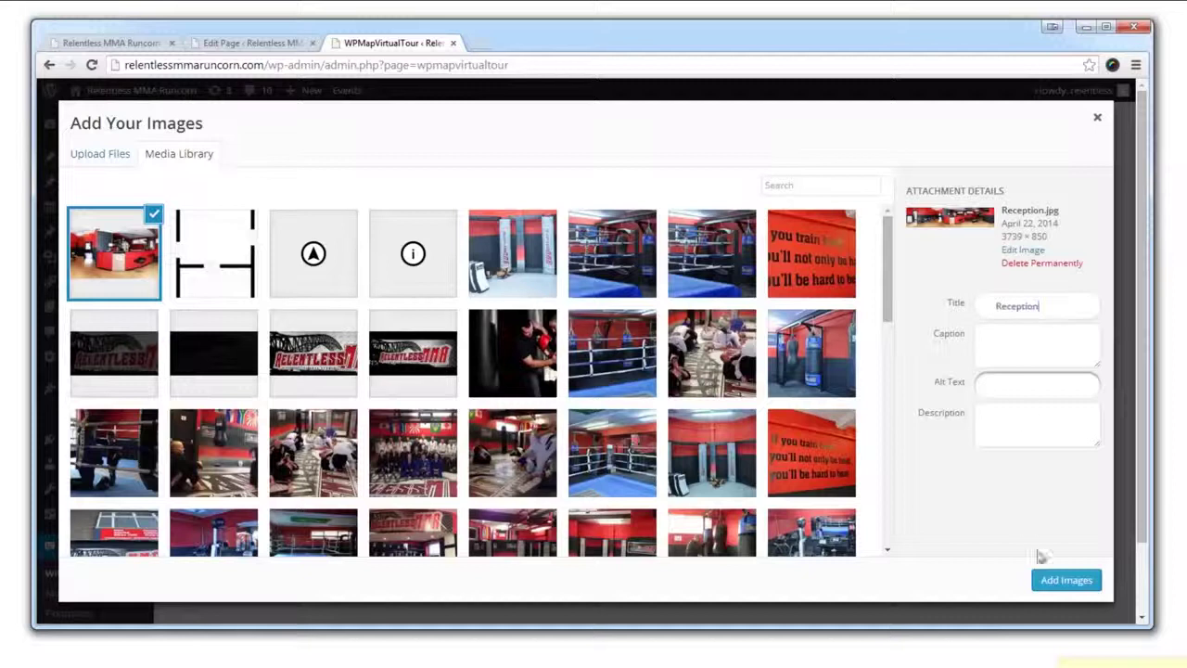
left_click(1050, 575)
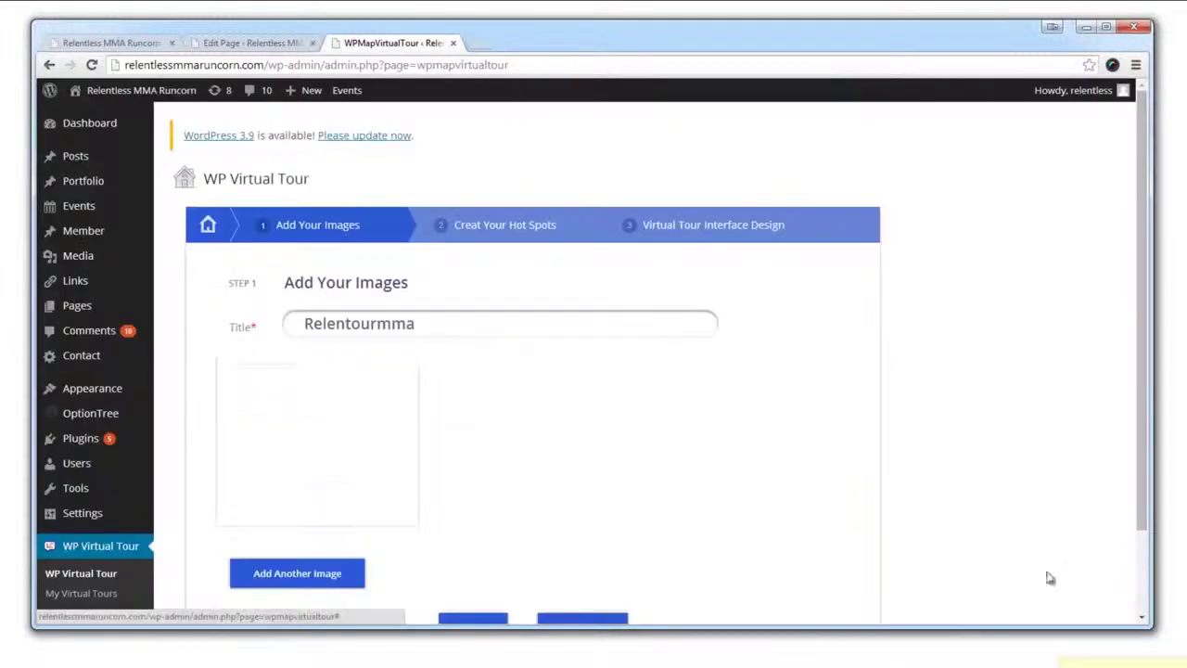
Upload a second panorama file and select its title for editing.
left_click(288, 580)
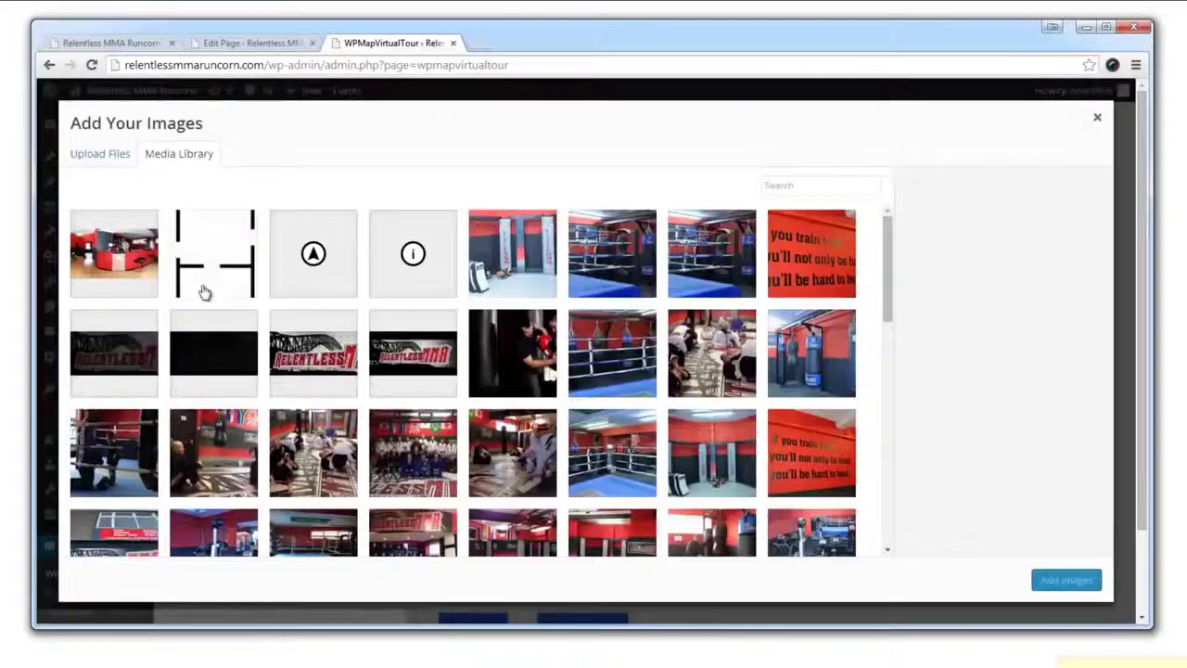
left_click(106, 155)
left_click(596, 388)
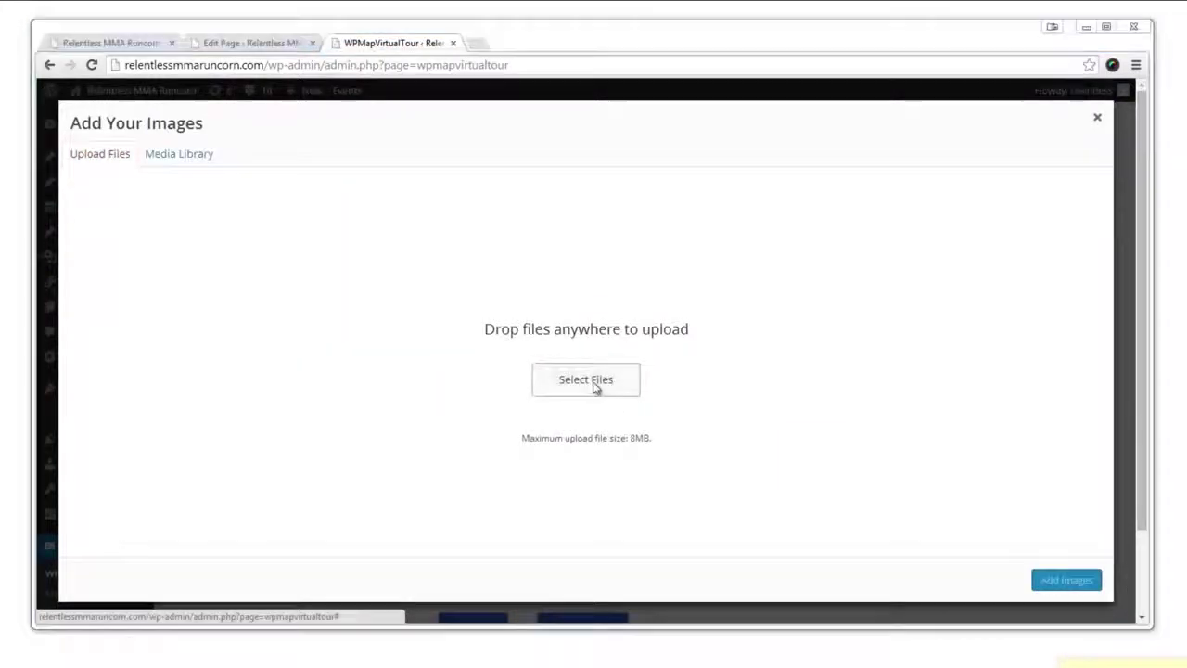
double_click(557, 293)
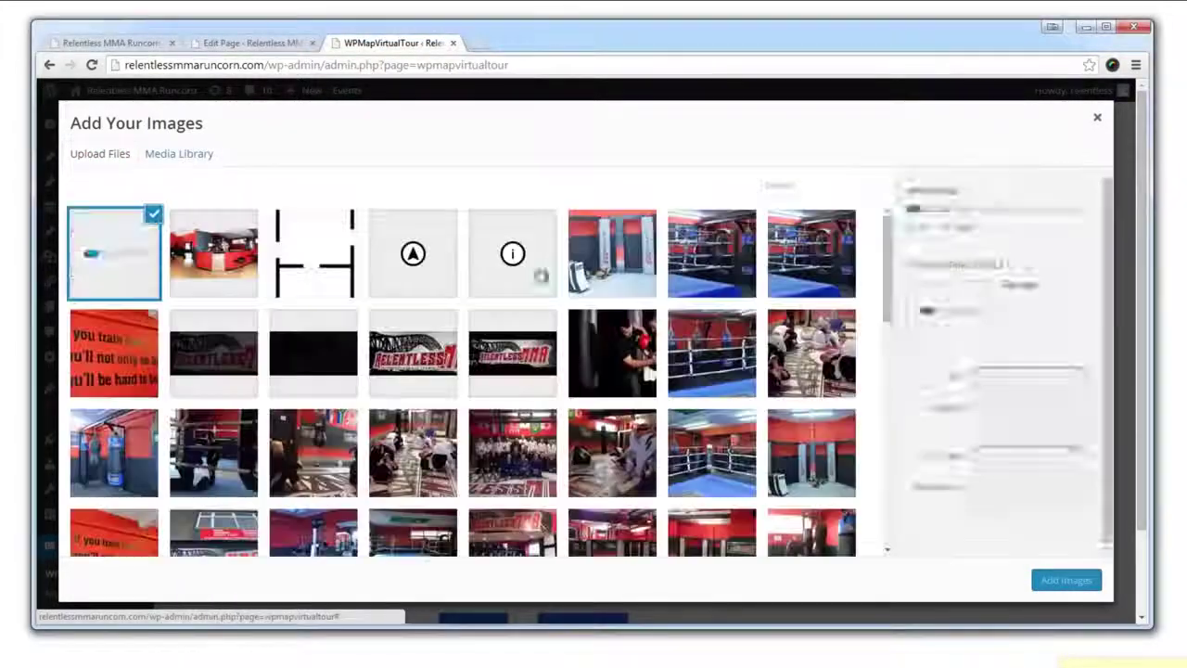
double_click(970, 306)
Insert the second panorama, then upload and add the Changing Room panorama.
left_click(1064, 579)
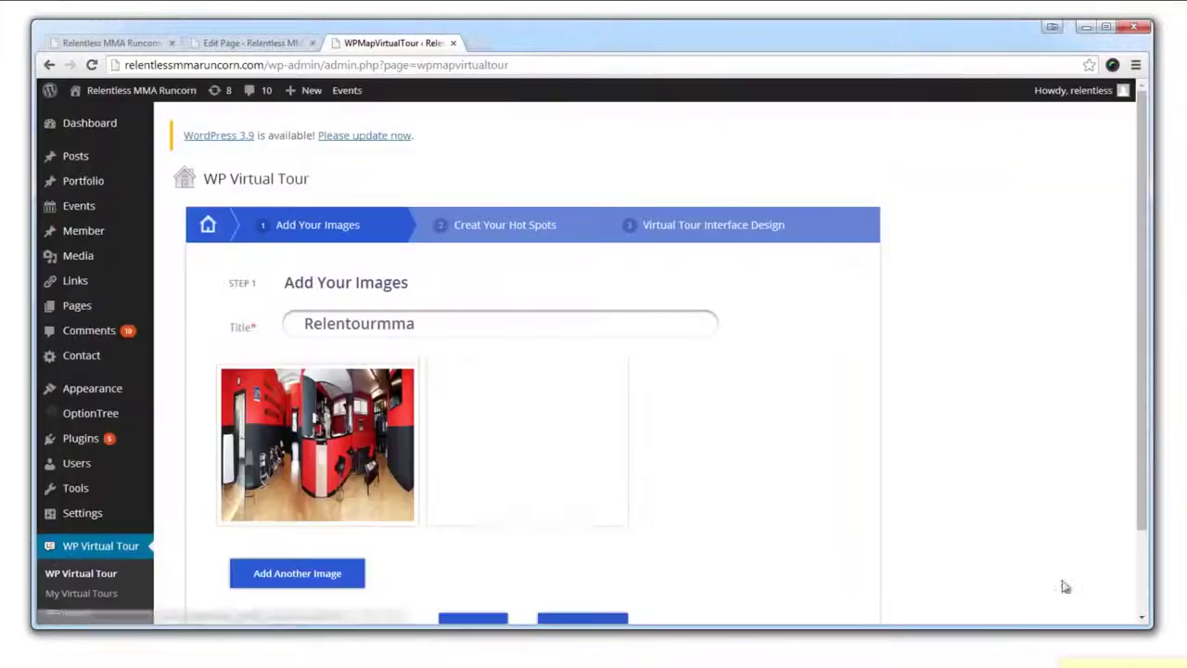
left_click(278, 577)
left_click(102, 153)
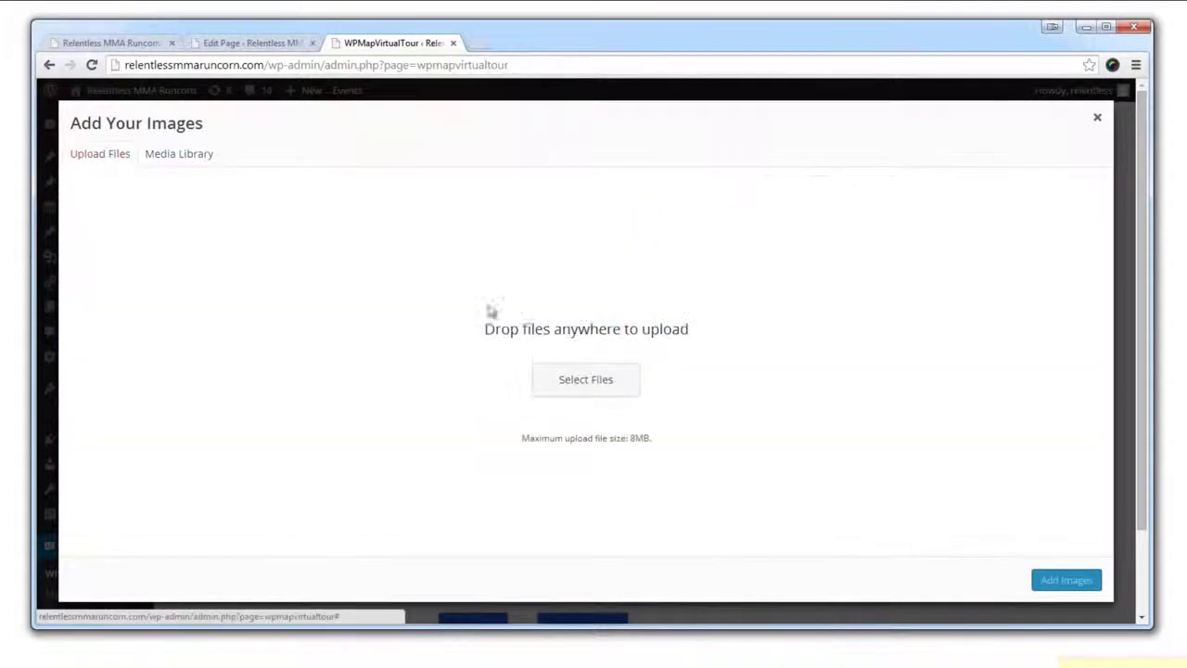
left_click(574, 379)
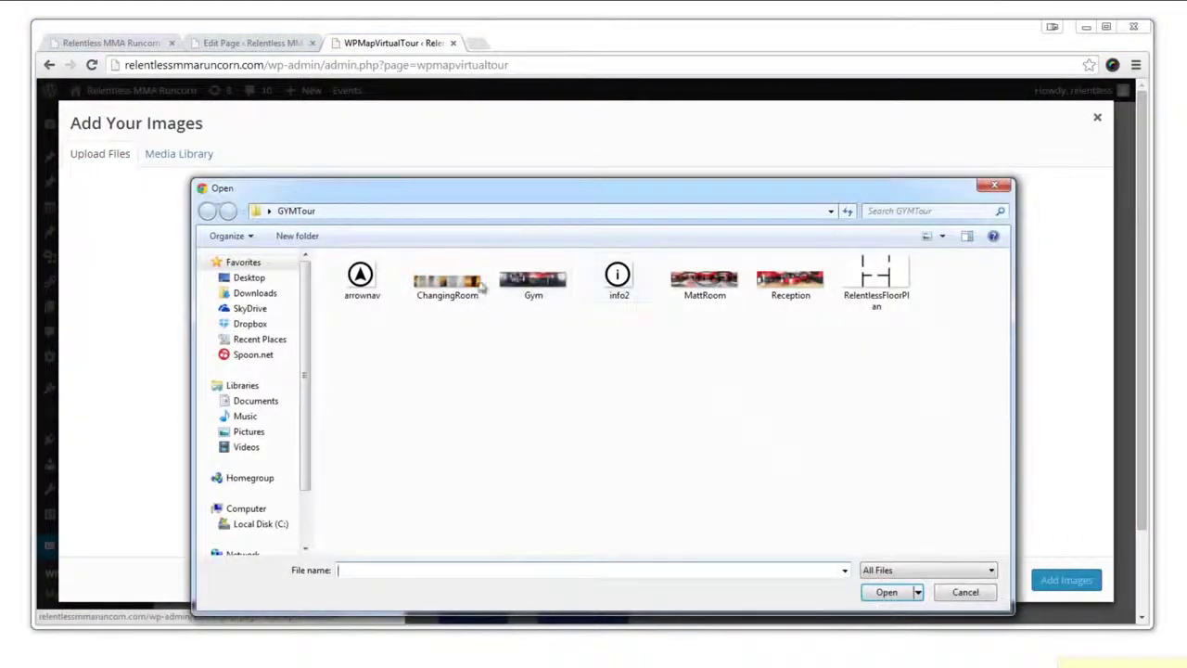
double_click(468, 287)
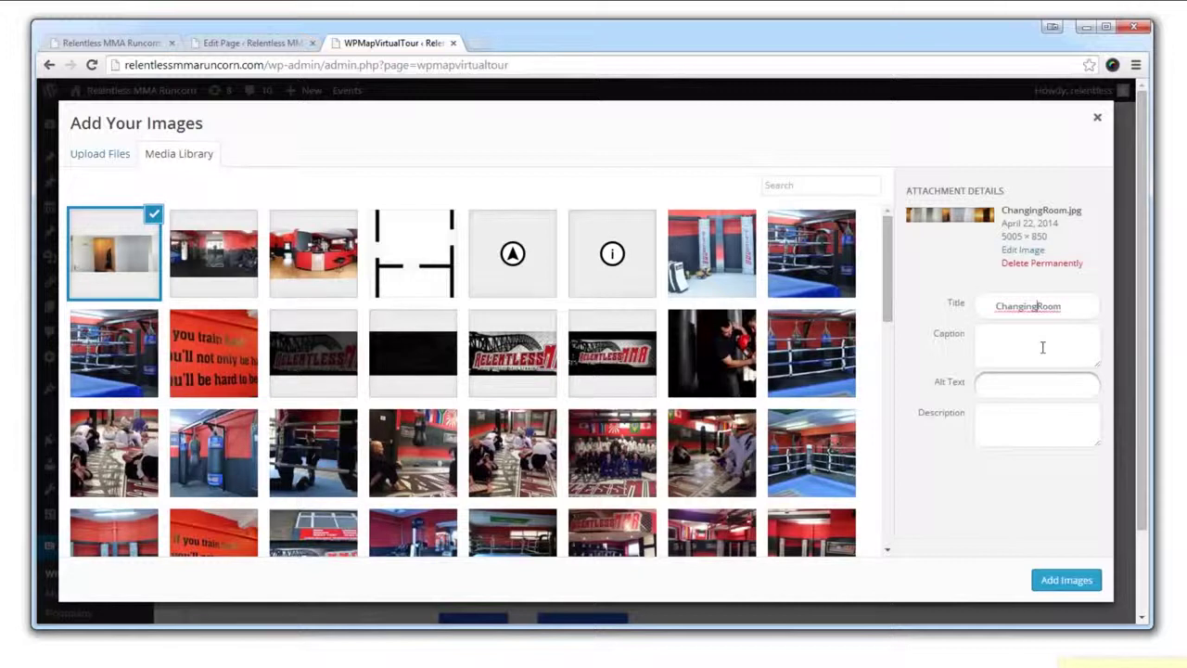
left_click(1029, 390)
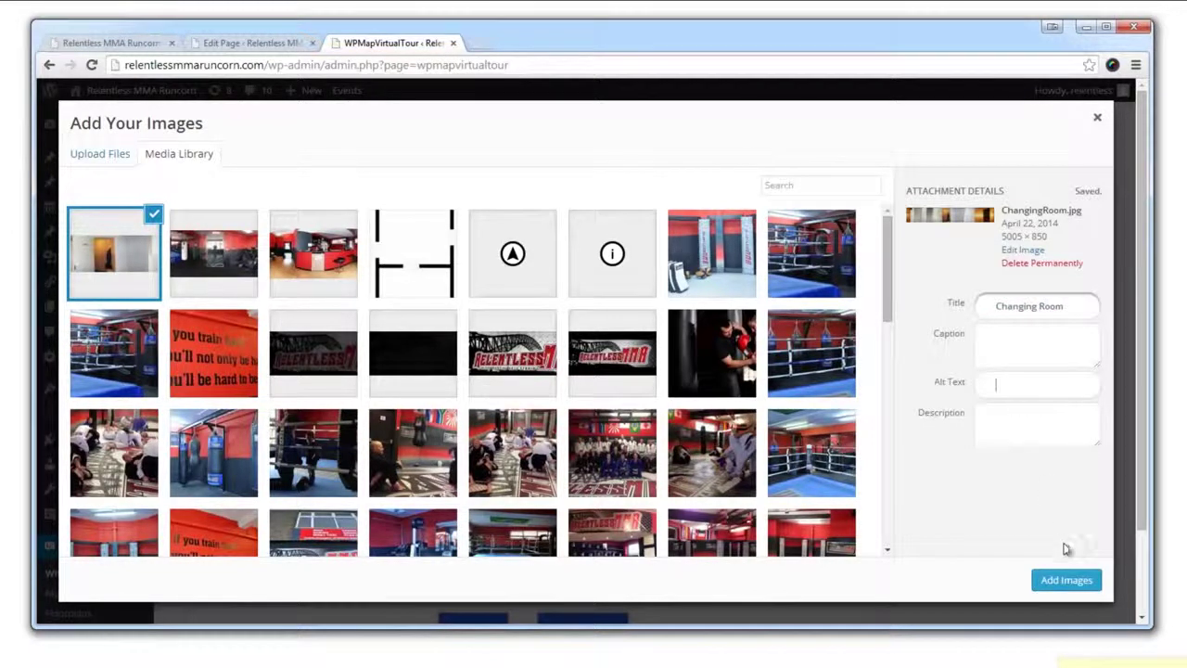
left_click(1069, 582)
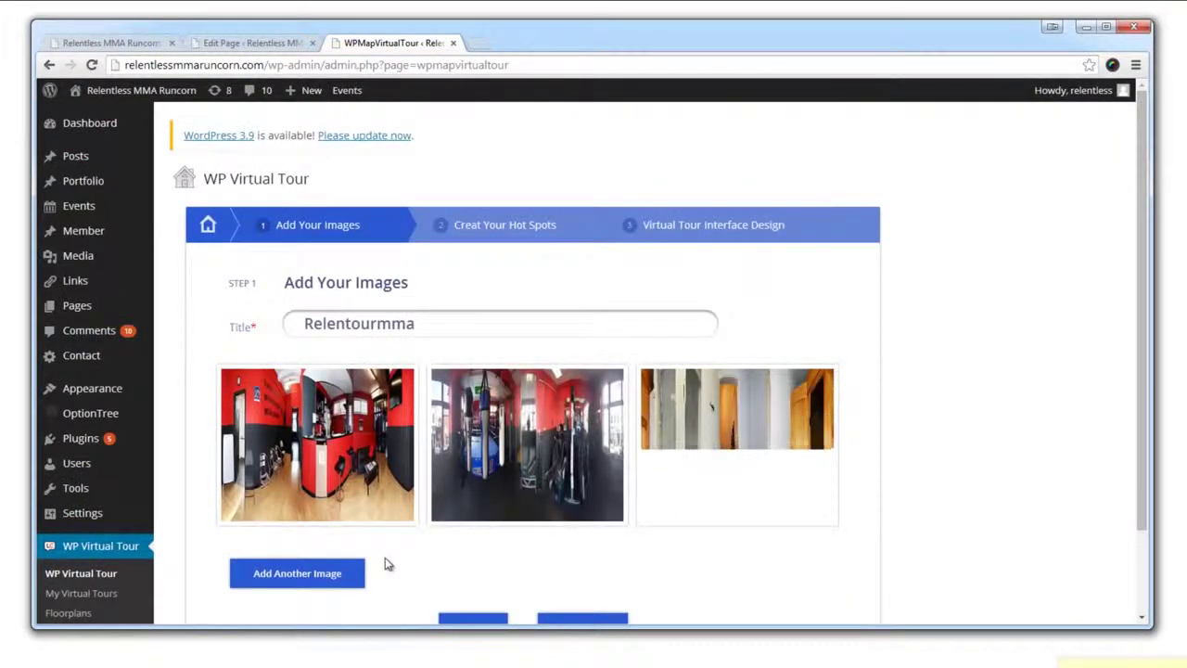
Upload the MattRoom panorama, correct its title, and add it as the fourth image.
left_click(315, 577)
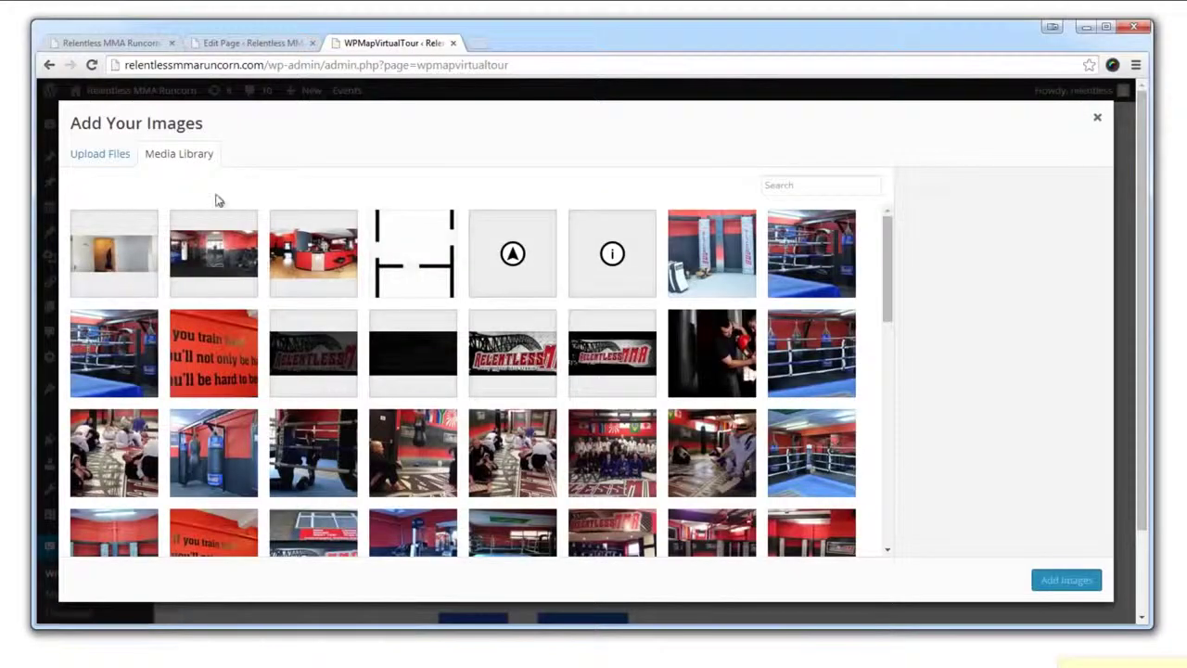
left_click(104, 154)
left_click(562, 385)
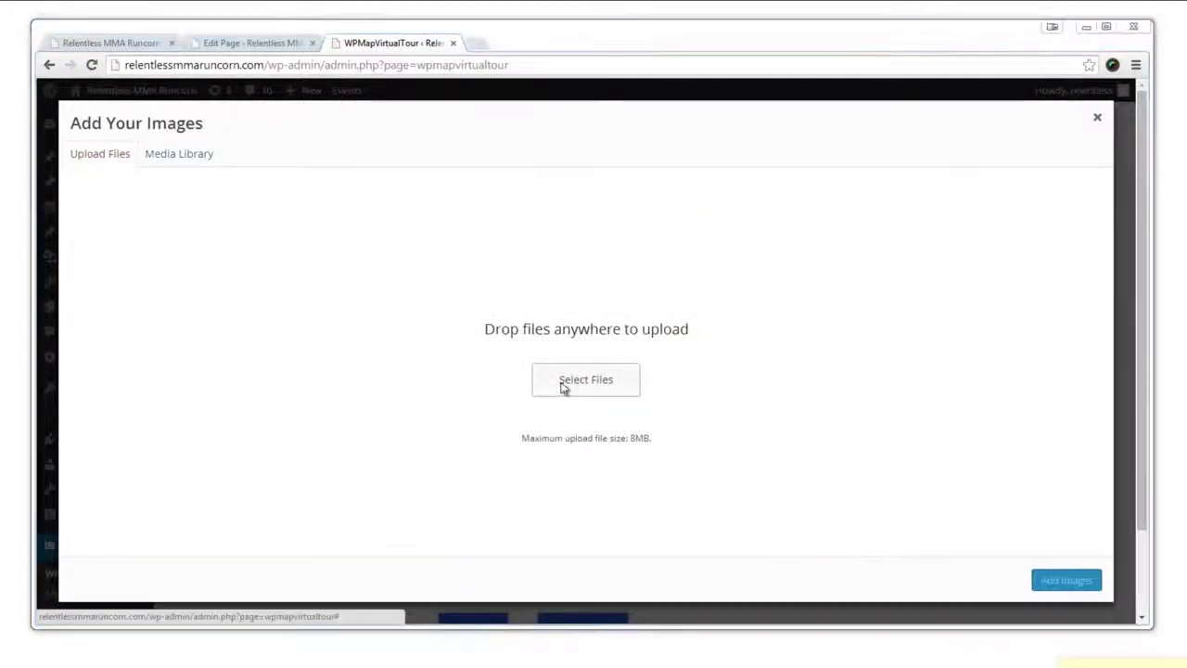
left_click(715, 281)
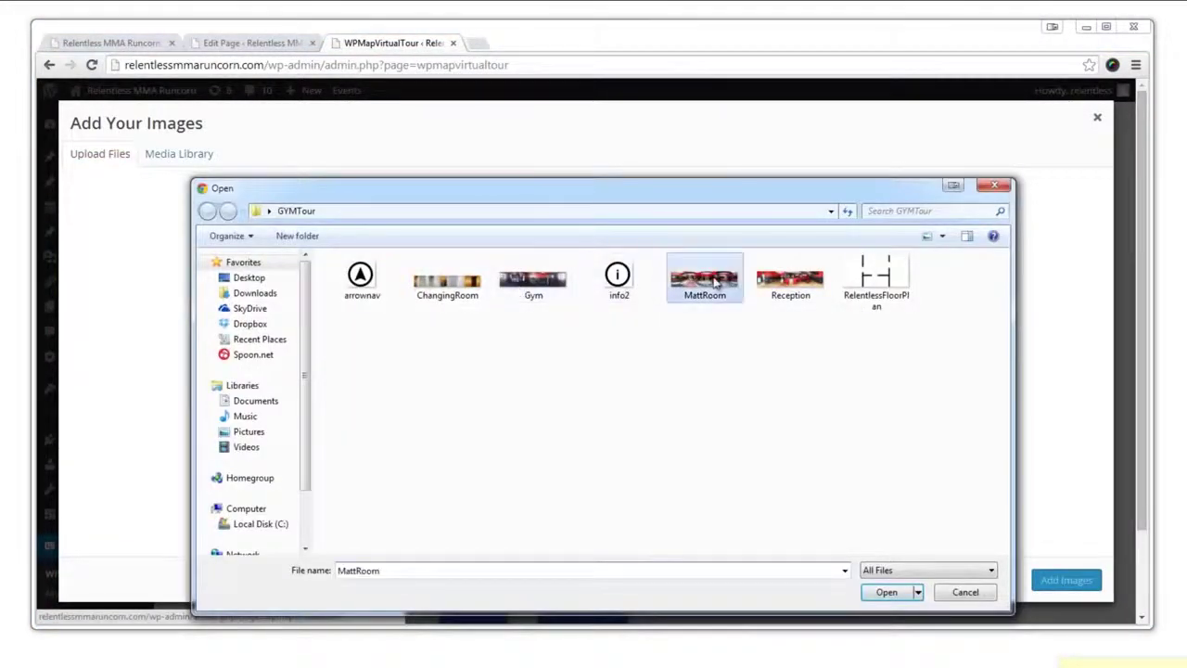
left_click(900, 592)
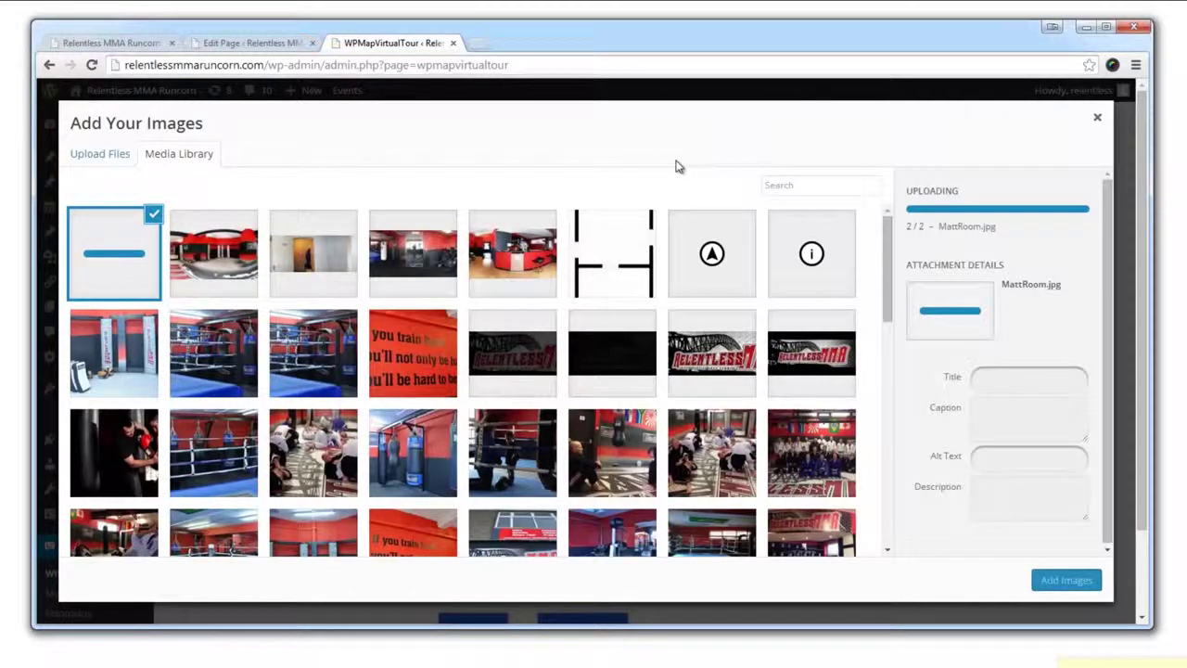
left_click_drag(1051, 310, 936, 313)
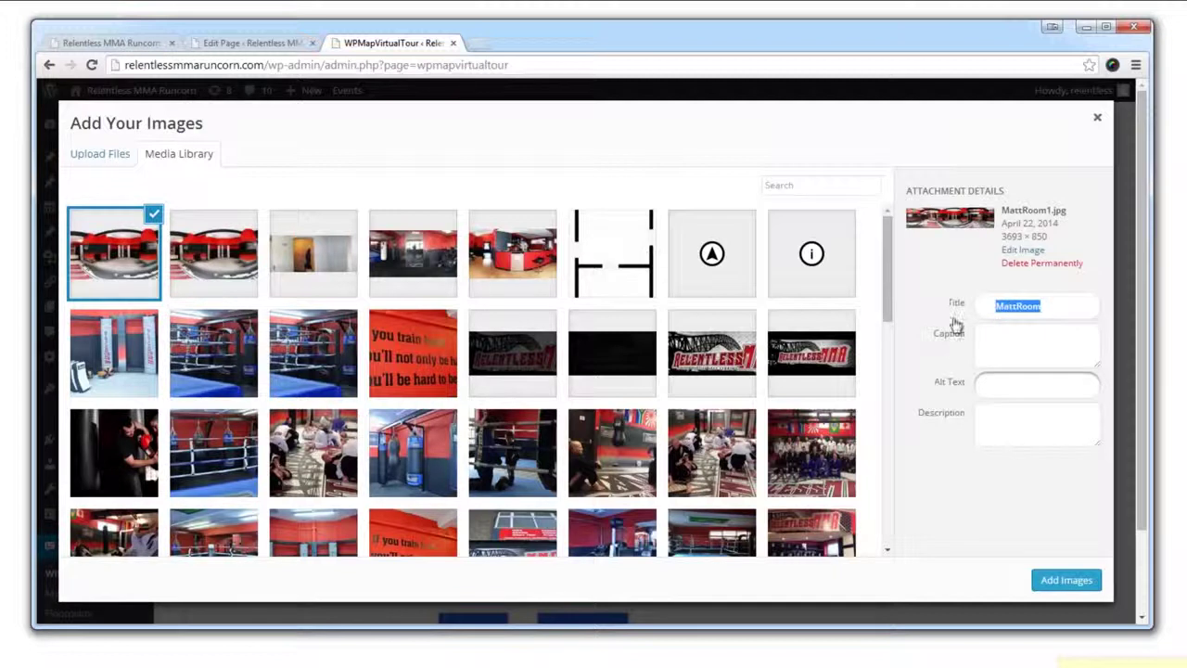
type("MA")
left_click(1065, 579)
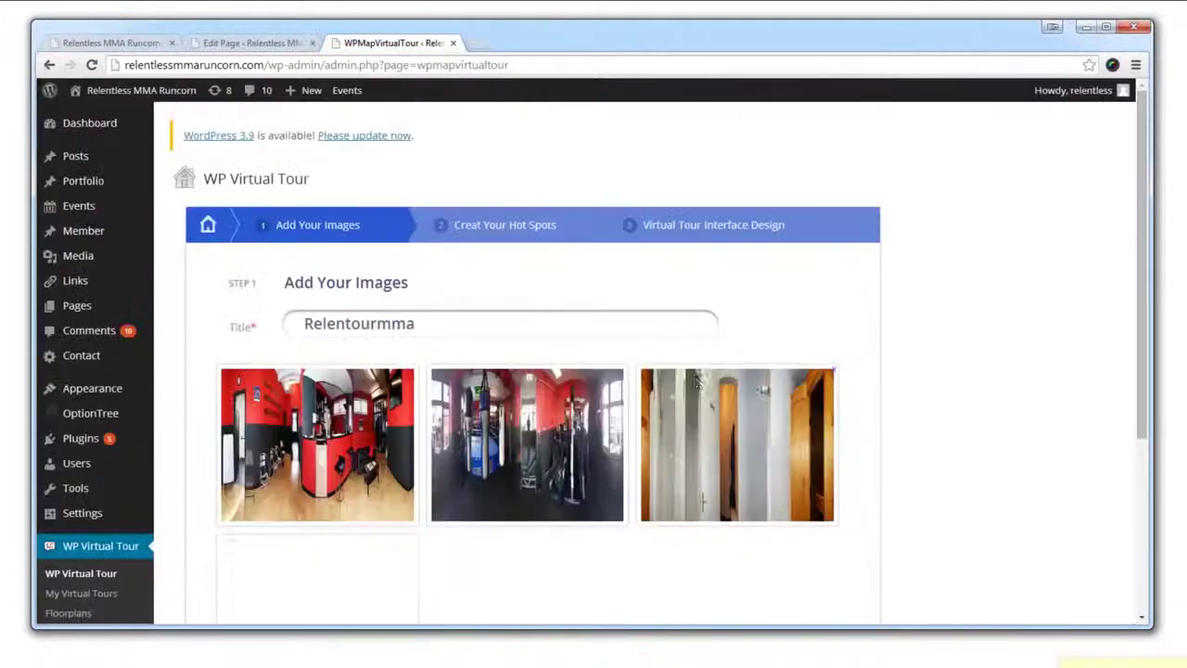
Continue to the tour's hot-spot creation step.
scroll(676, 416, "down", 3)
scroll(676, 416, "up", 2)
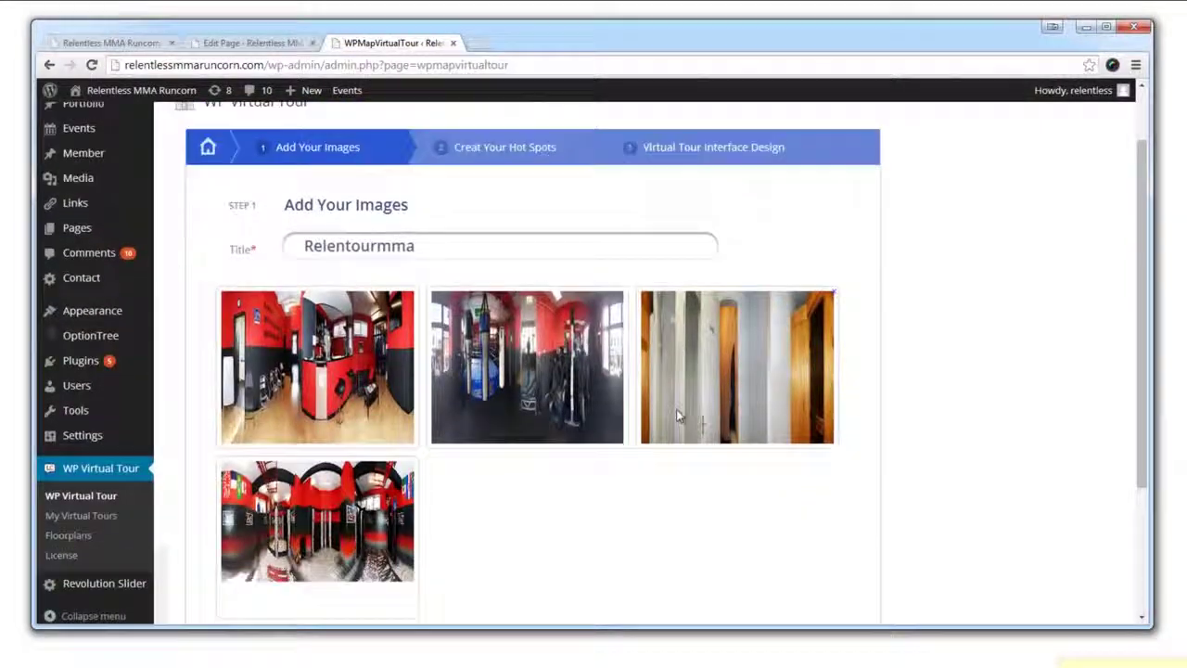
scroll(676, 417, "down", 1)
scroll(675, 416, "down", 2)
left_click(582, 528)
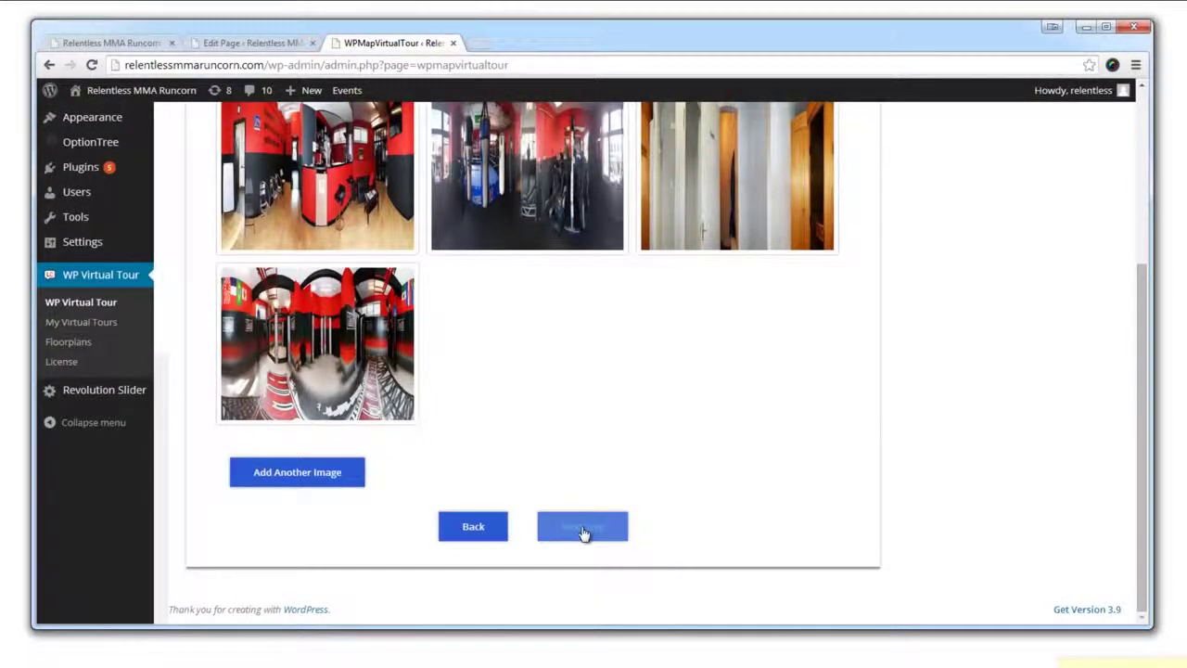
Make the Reception panorama interactive and add a hot spot leading to the Gym.
scroll(965, 441, "down", 1)
scroll(964, 440, "down", 1)
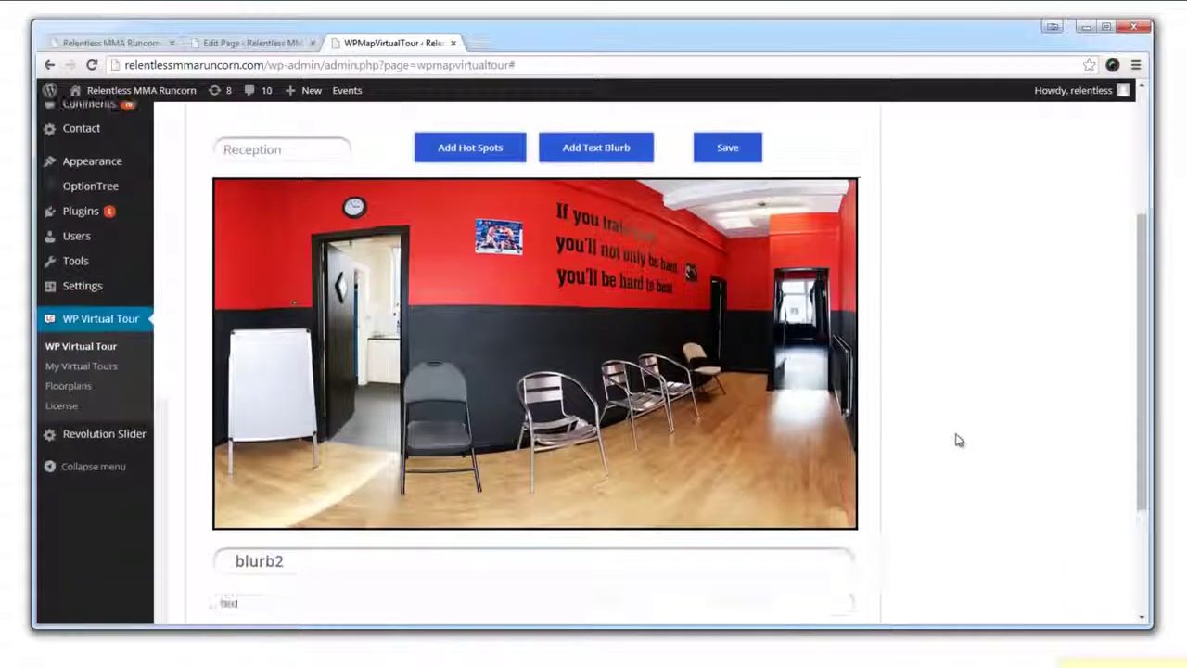
scroll(960, 440, "up", 1)
scroll(958, 439, "down", 1)
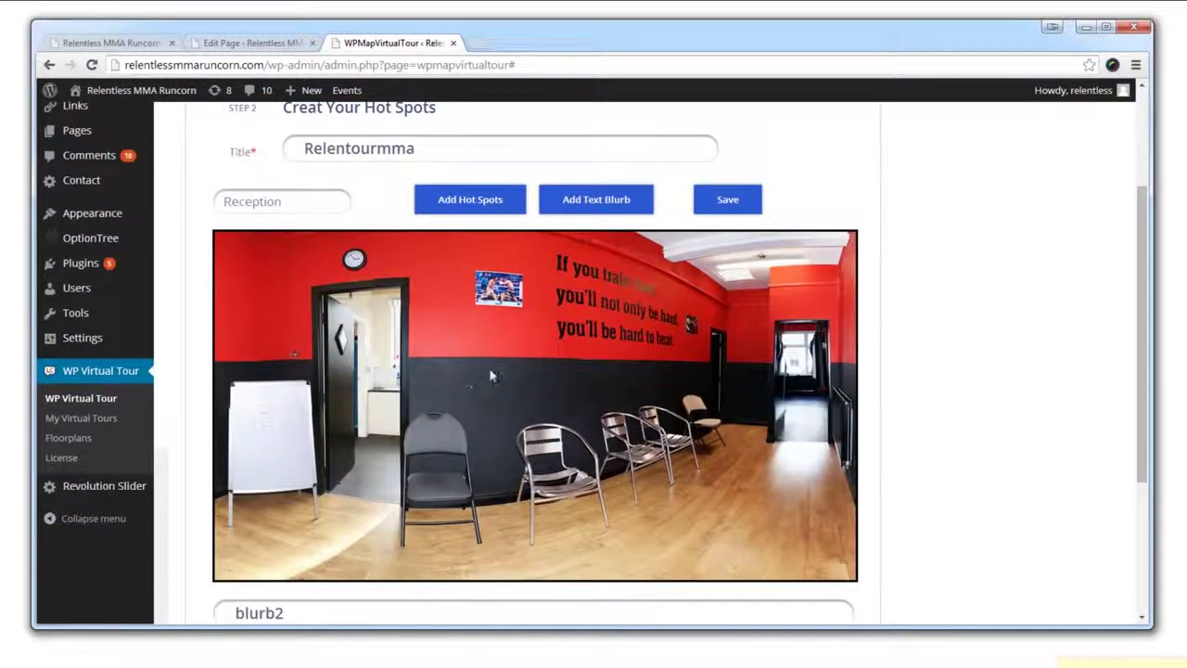
left_click(658, 419)
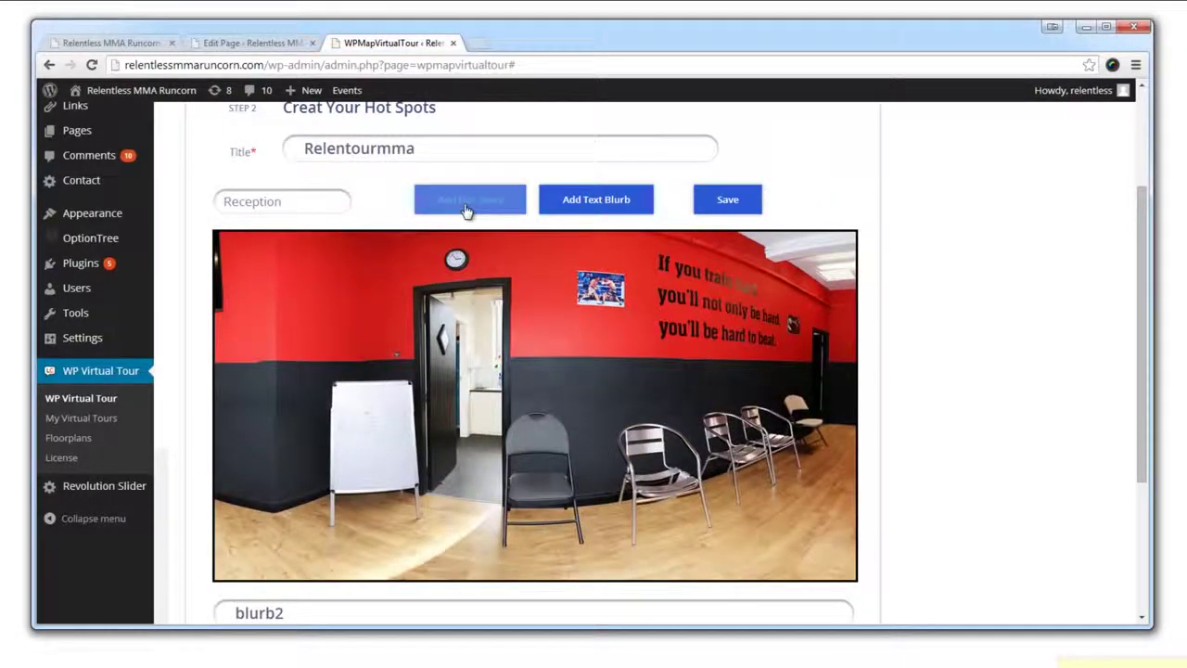
left_click(466, 212)
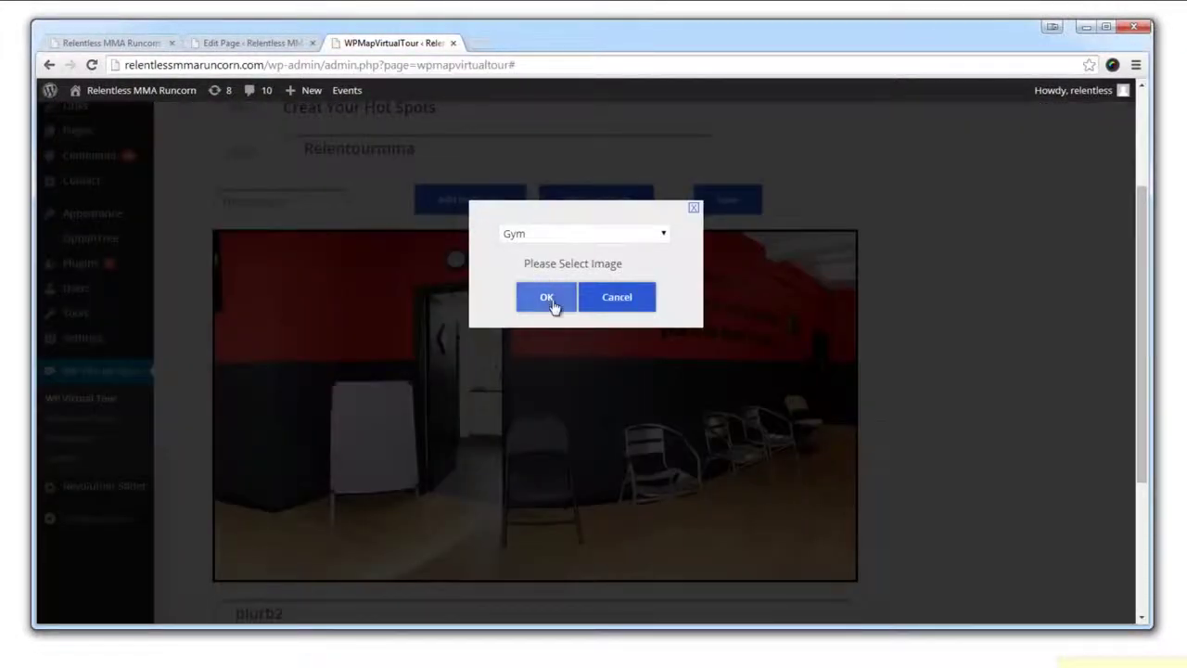
left_click(542, 233)
left_click(543, 262)
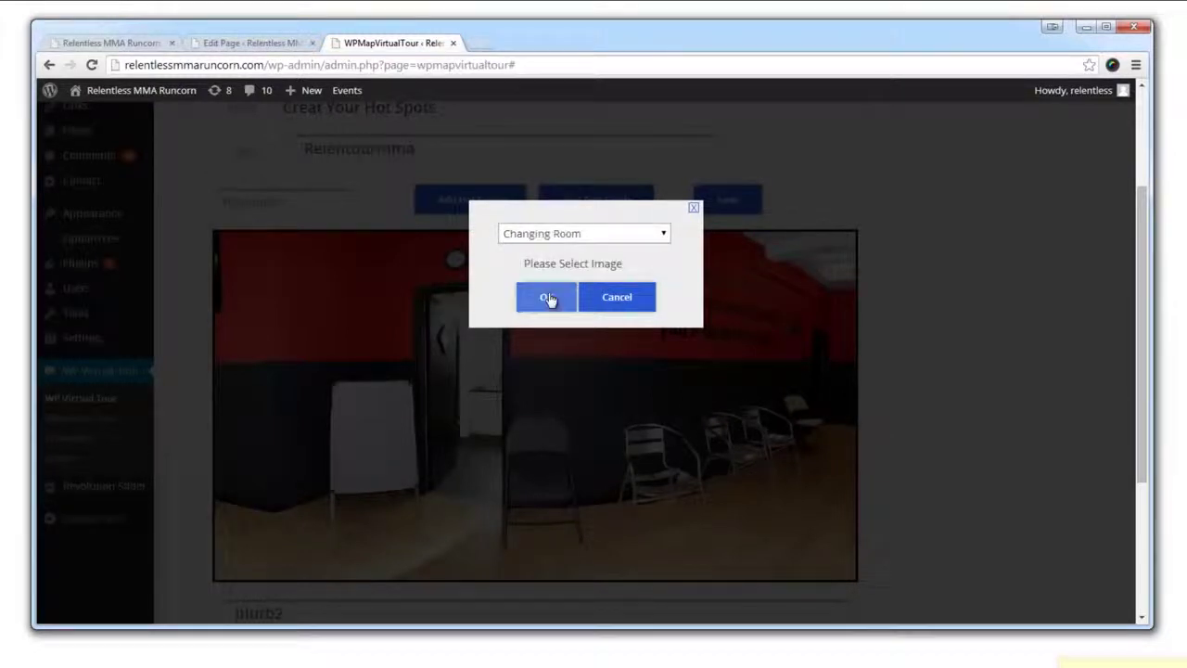
left_click(548, 298)
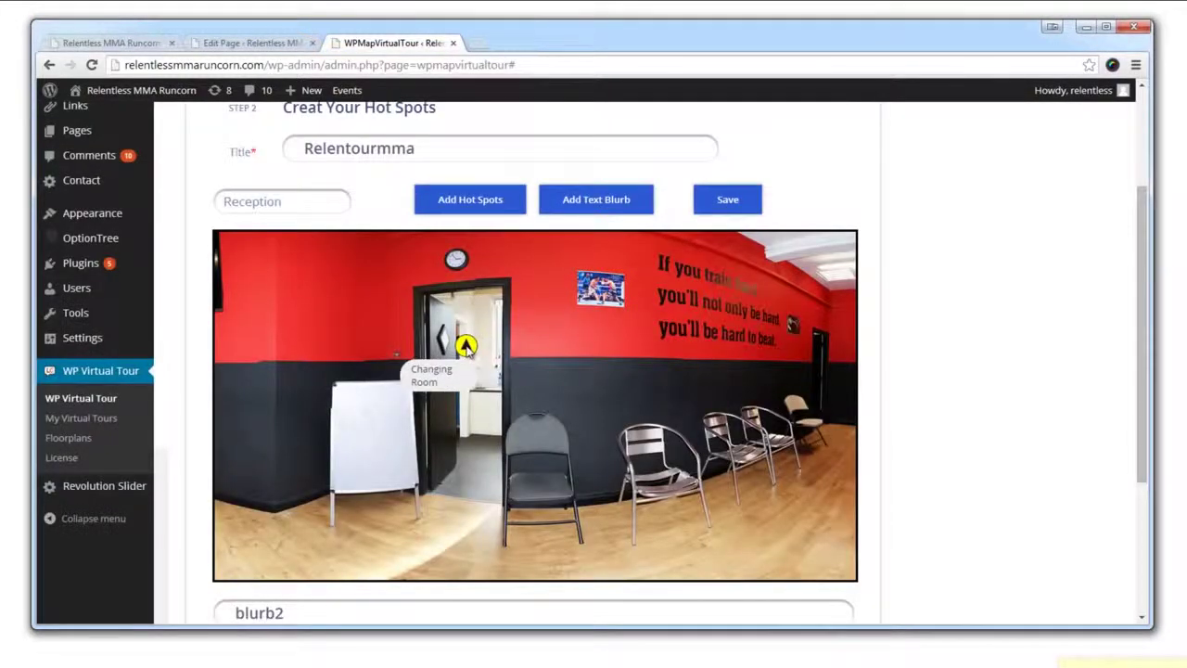
left_click_drag(649, 370, 597, 339)
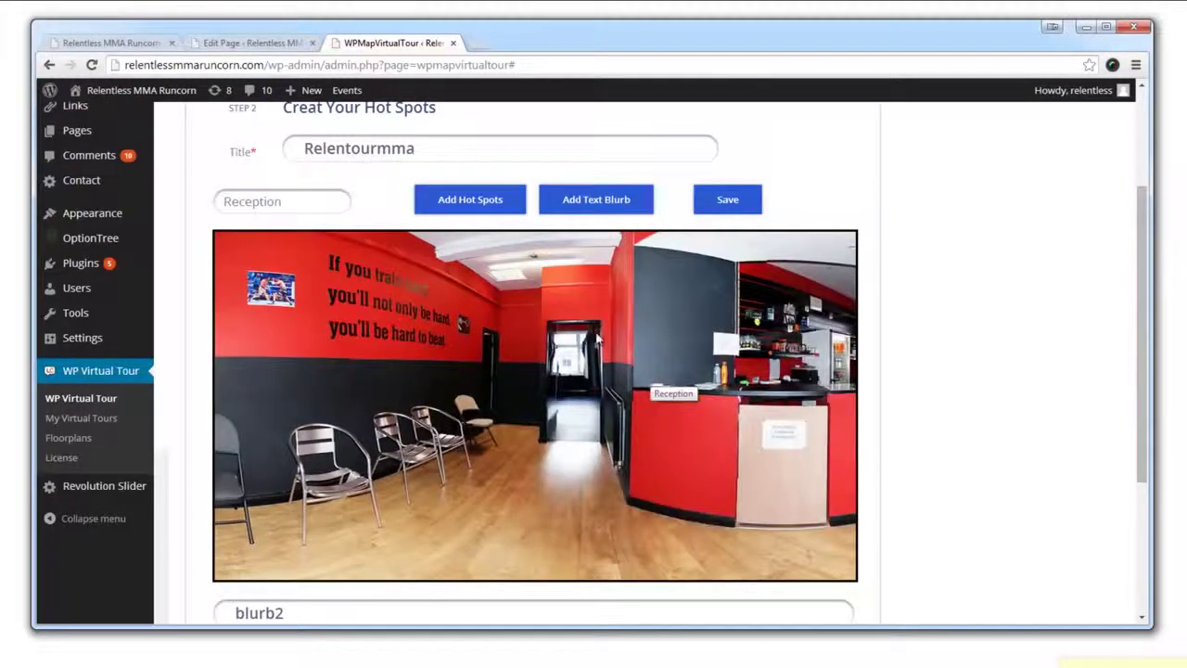
left_click(471, 215)
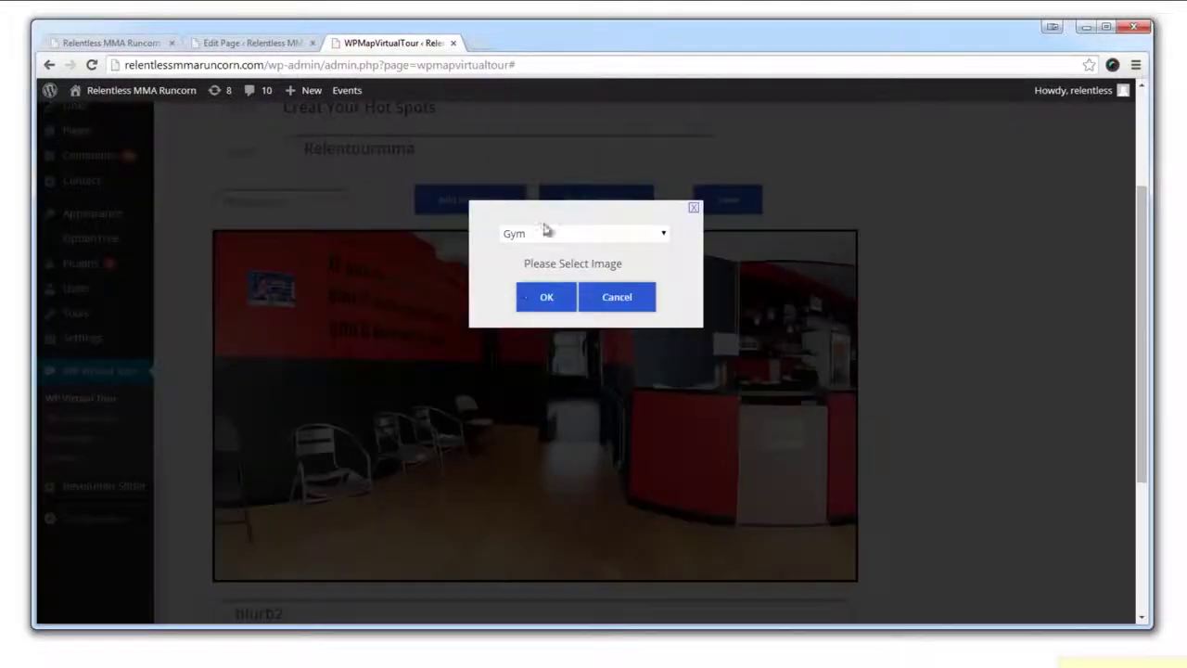
left_click(545, 299)
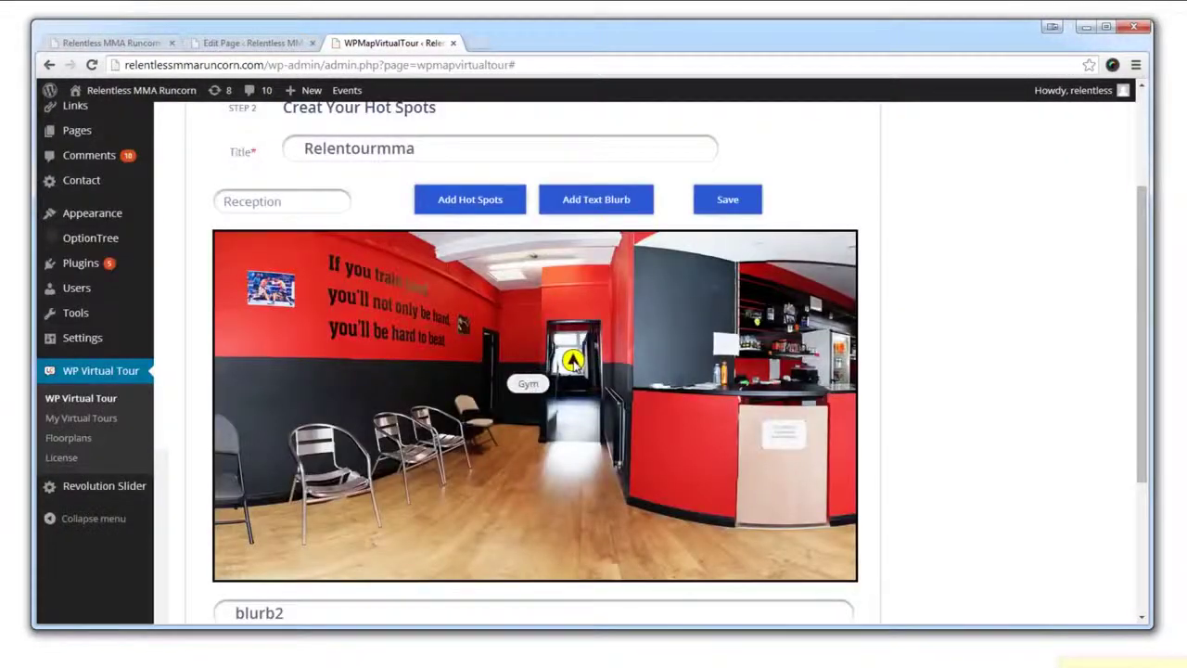
Add an MMA Room hot spot to Reception and drag it into position.
left_click(574, 363)
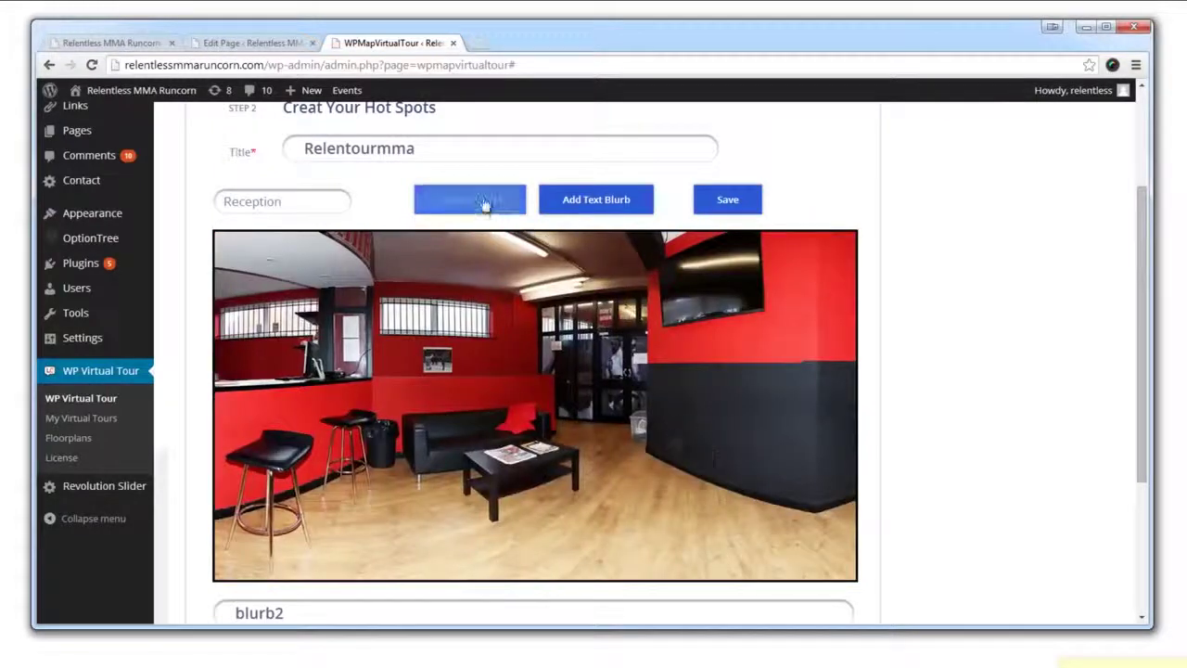
left_click(482, 206)
left_click(528, 234)
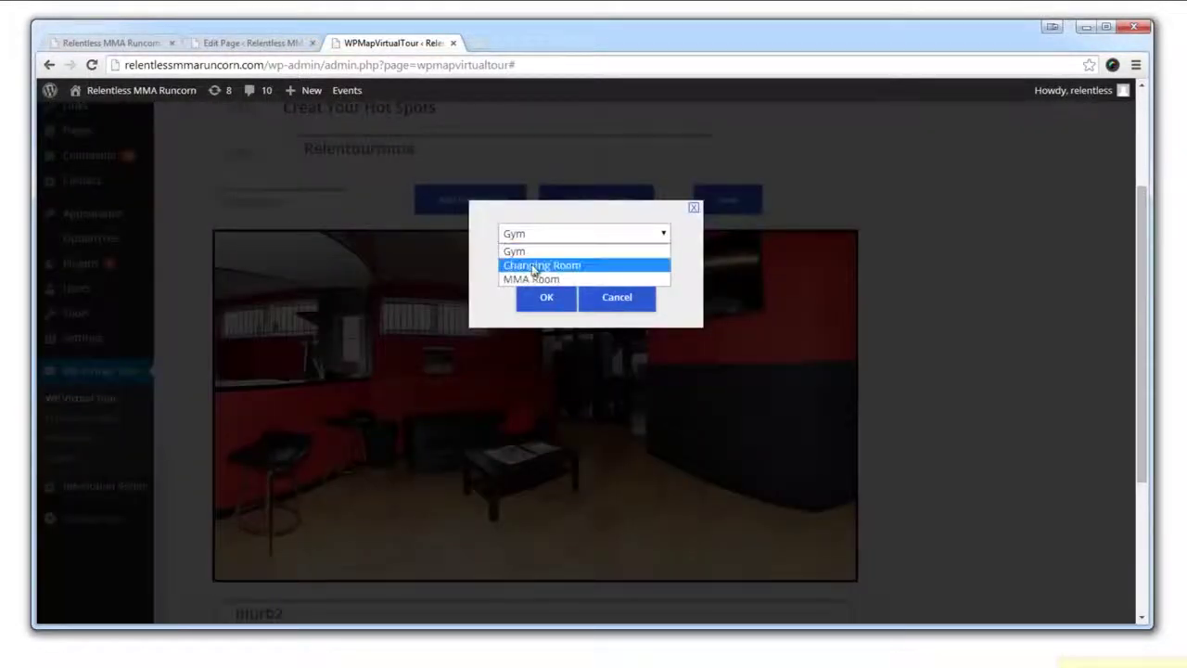
left_click(531, 278)
left_click(545, 297)
left_click_drag(615, 355, 623, 374)
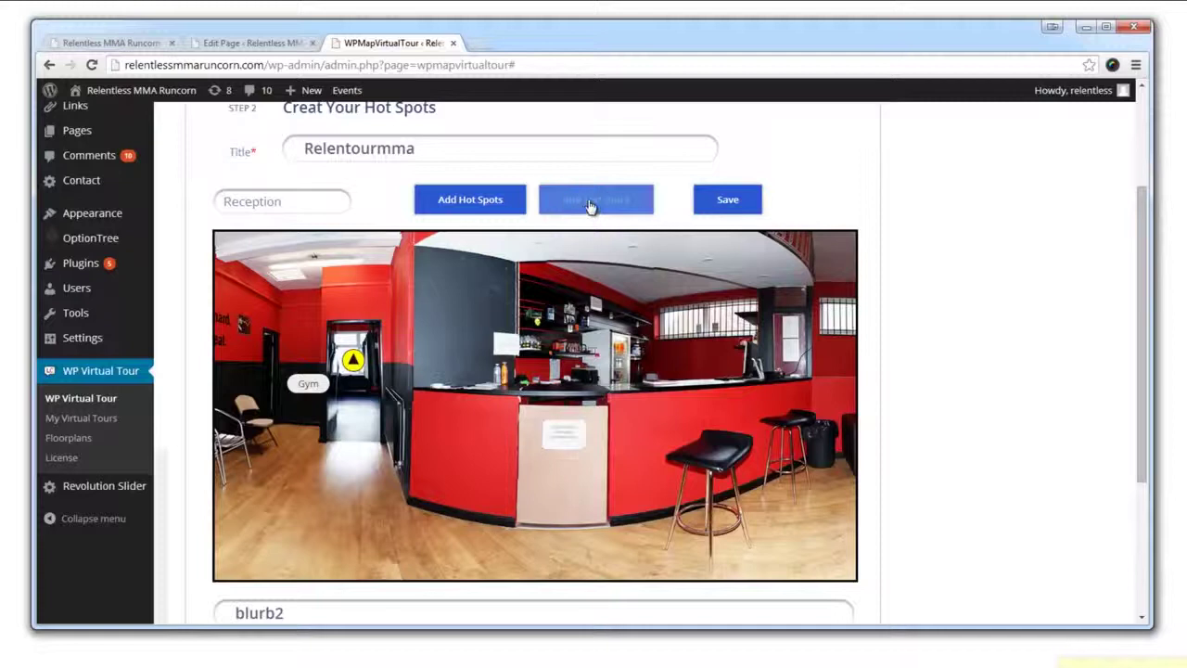
Title the Reception blurb Store-Reception, saying protein drinks are available in the store.
left_click(645, 323)
left_click_drag(715, 356, 664, 352)
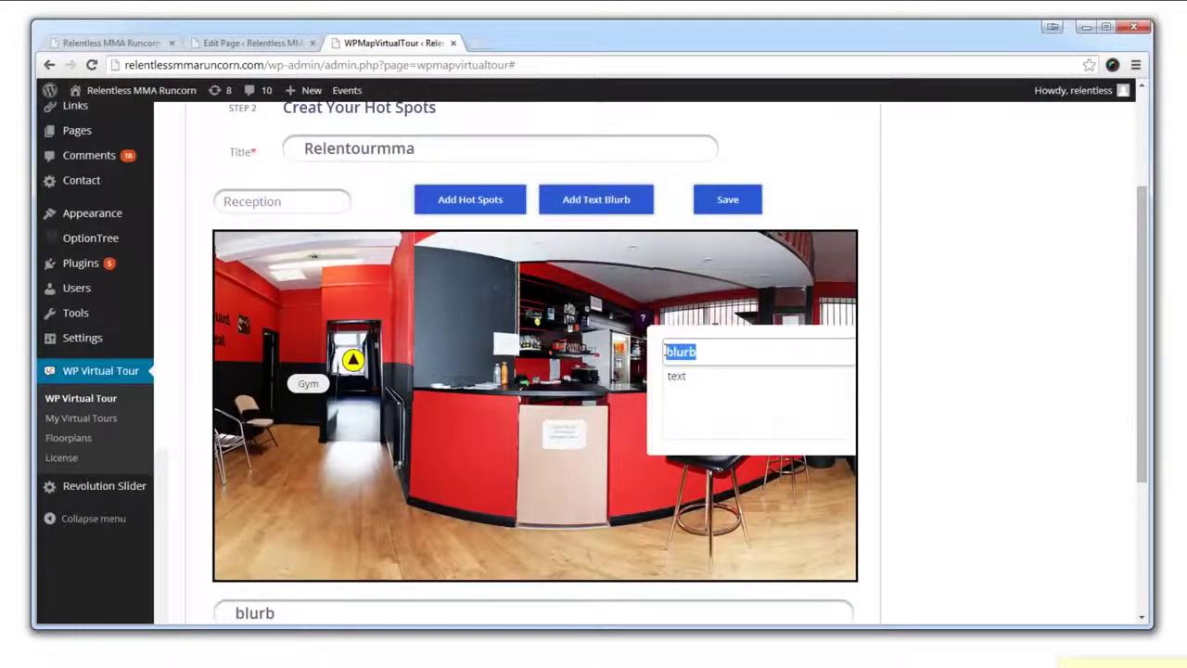
type("Sp")
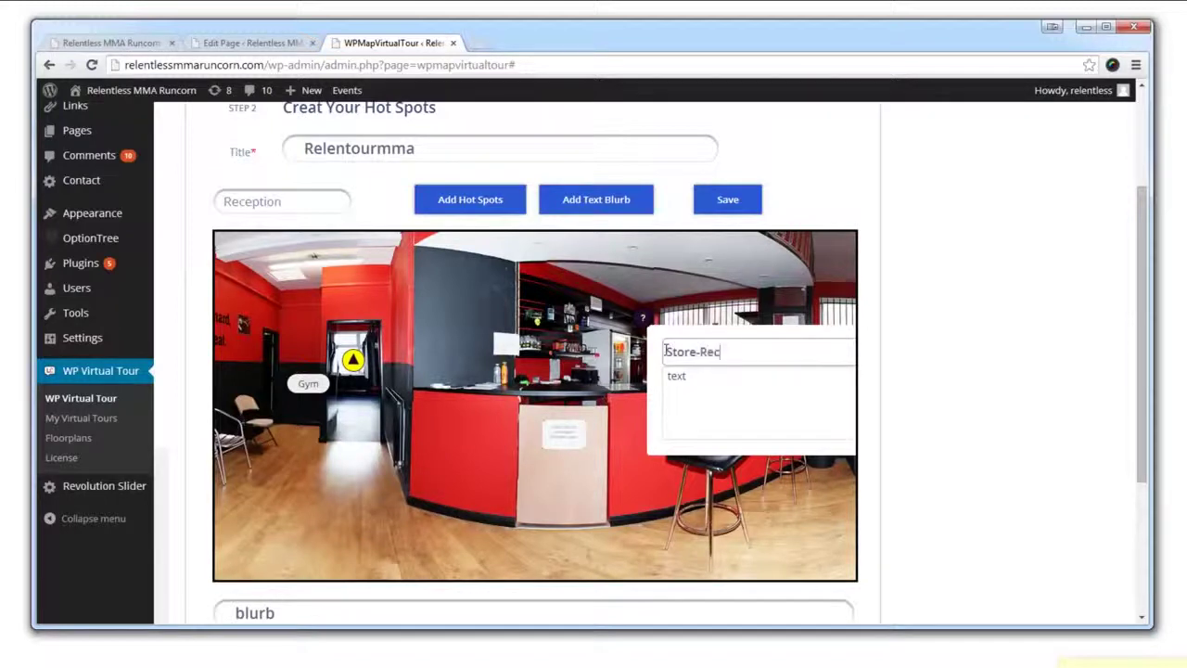
double_click(676, 376)
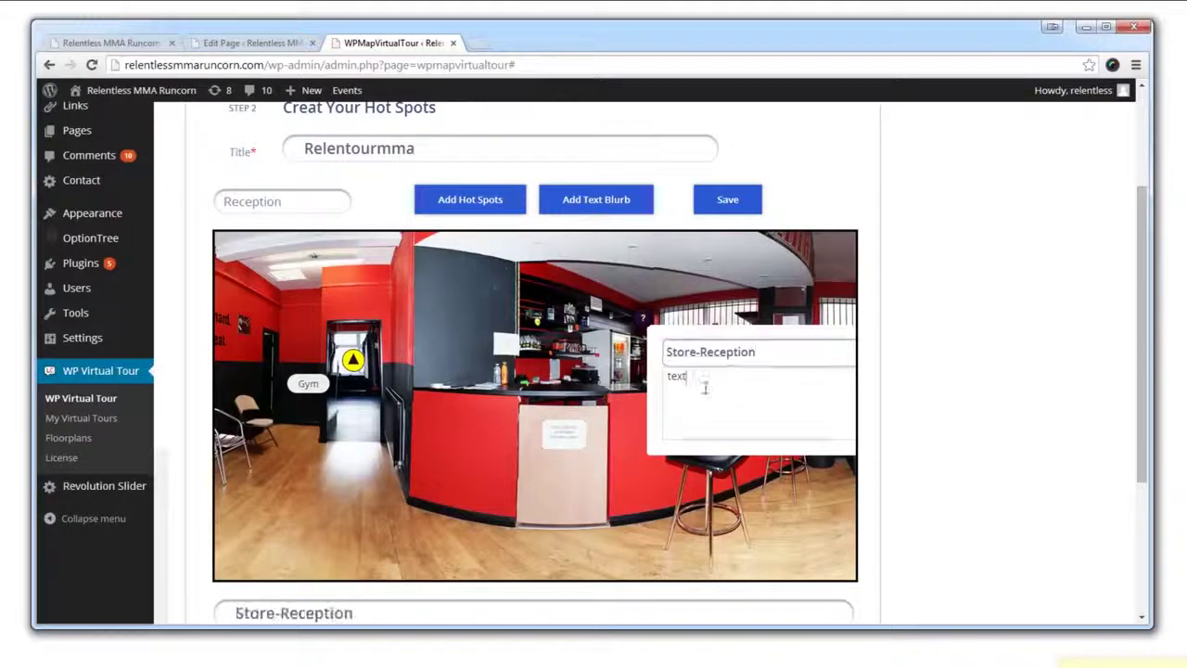
type("We have a range of protein drink")
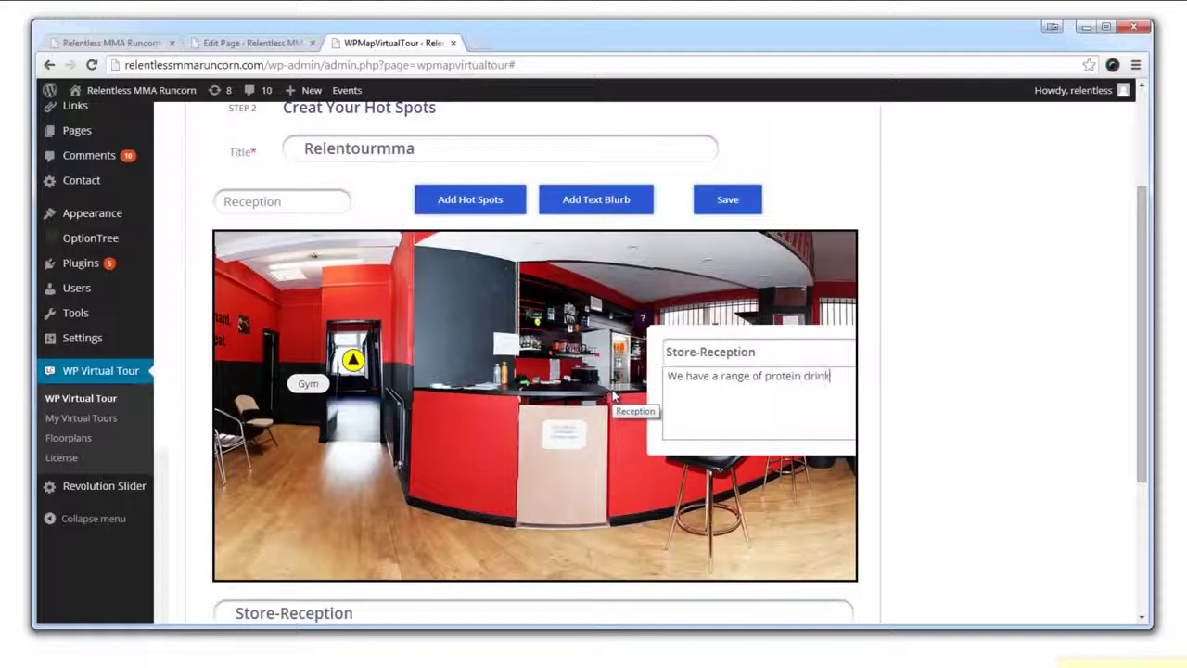
type("available")
key("Return")
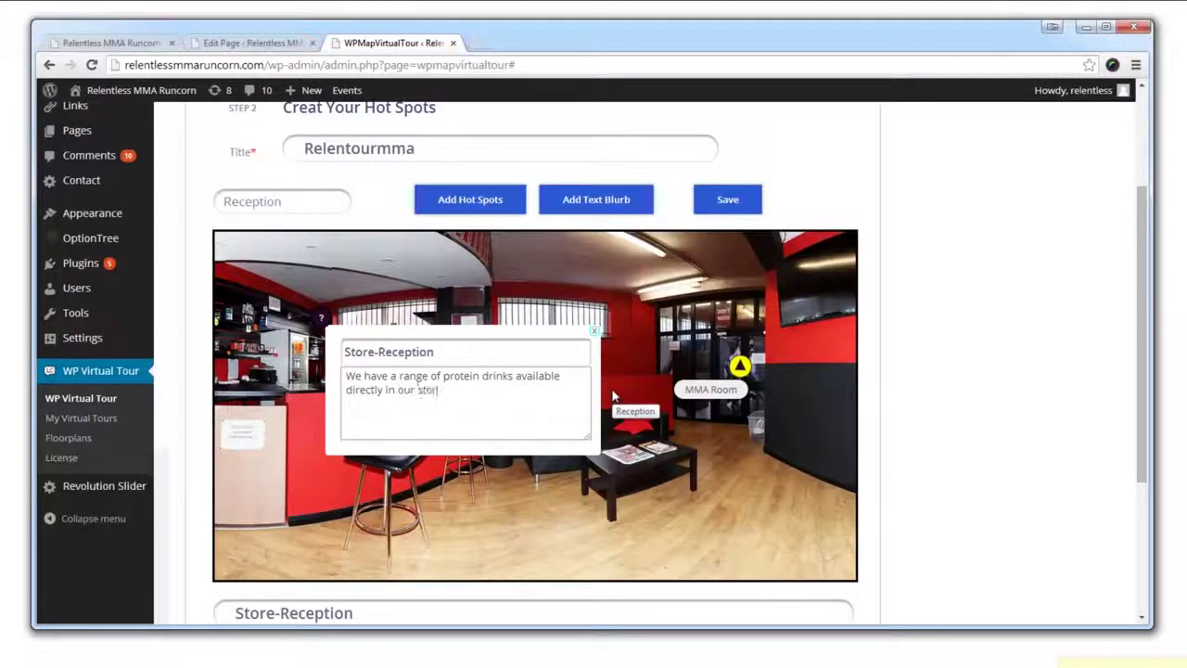
left_click(594, 331)
left_click_drag(423, 387, 816, 389)
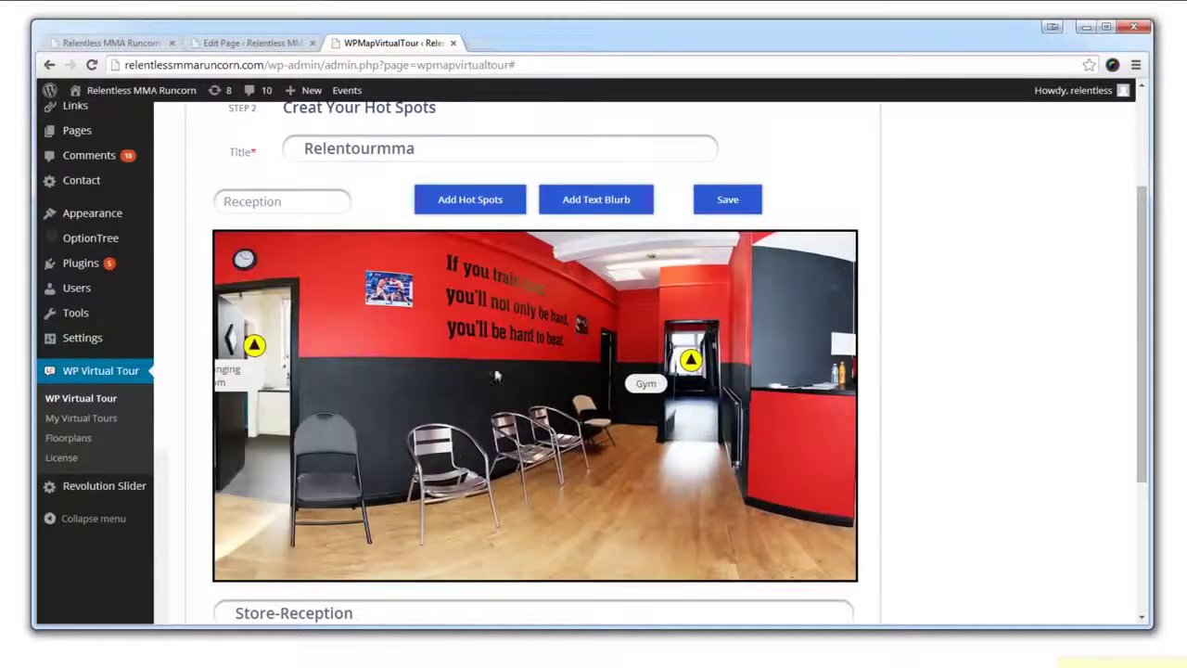
Save the Reception scene, then give the Gym scene a hot spot back to Reception.
left_click(720, 205)
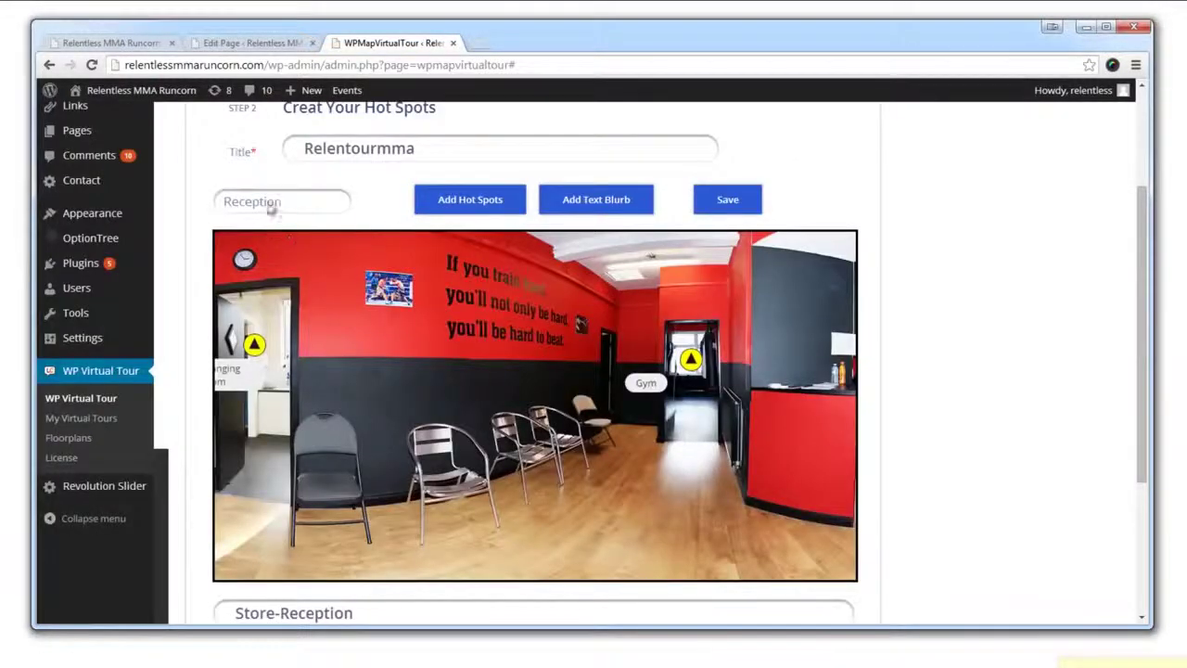
left_click(269, 202)
left_click(268, 240)
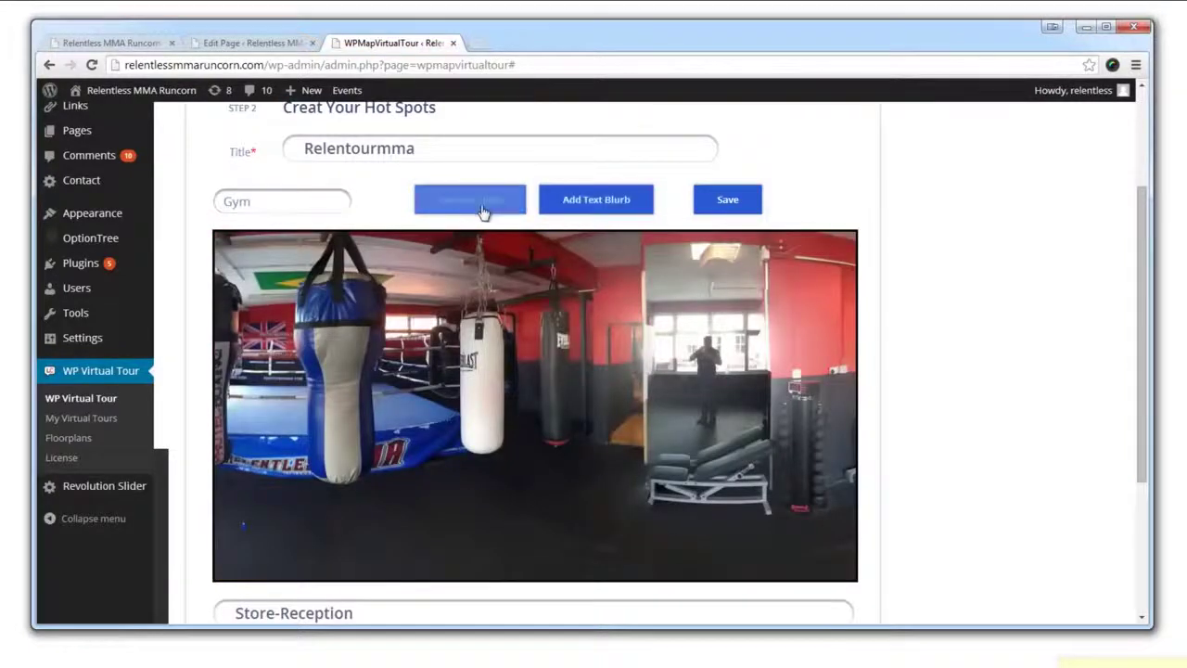
left_click(482, 209)
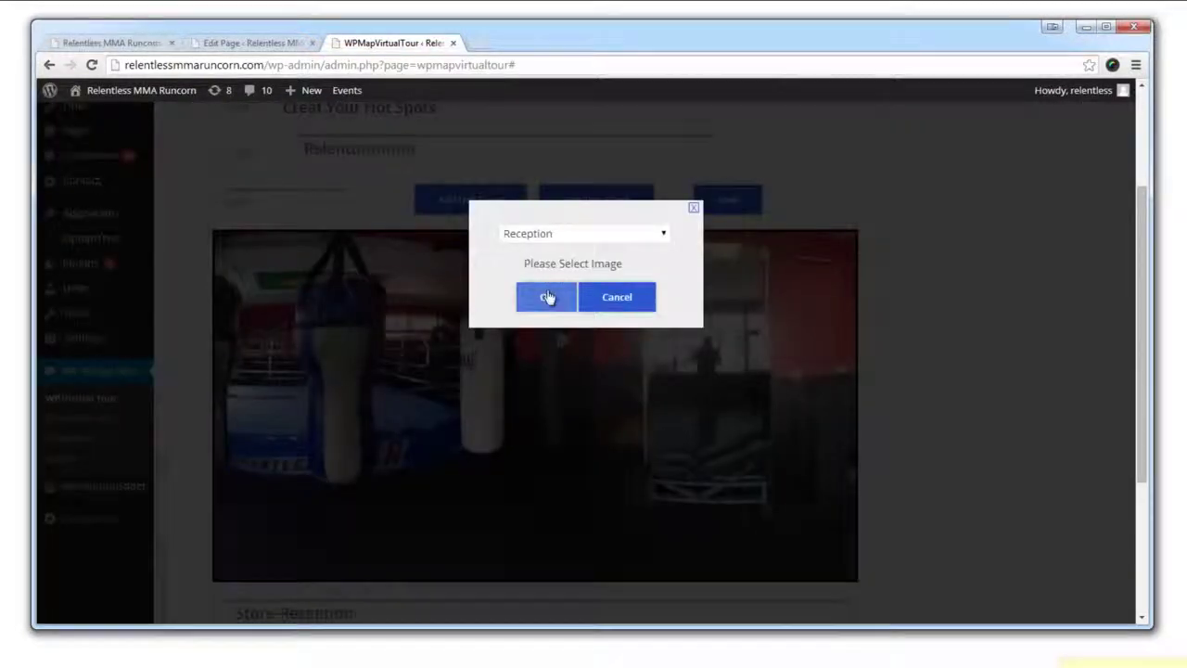
left_click(546, 297)
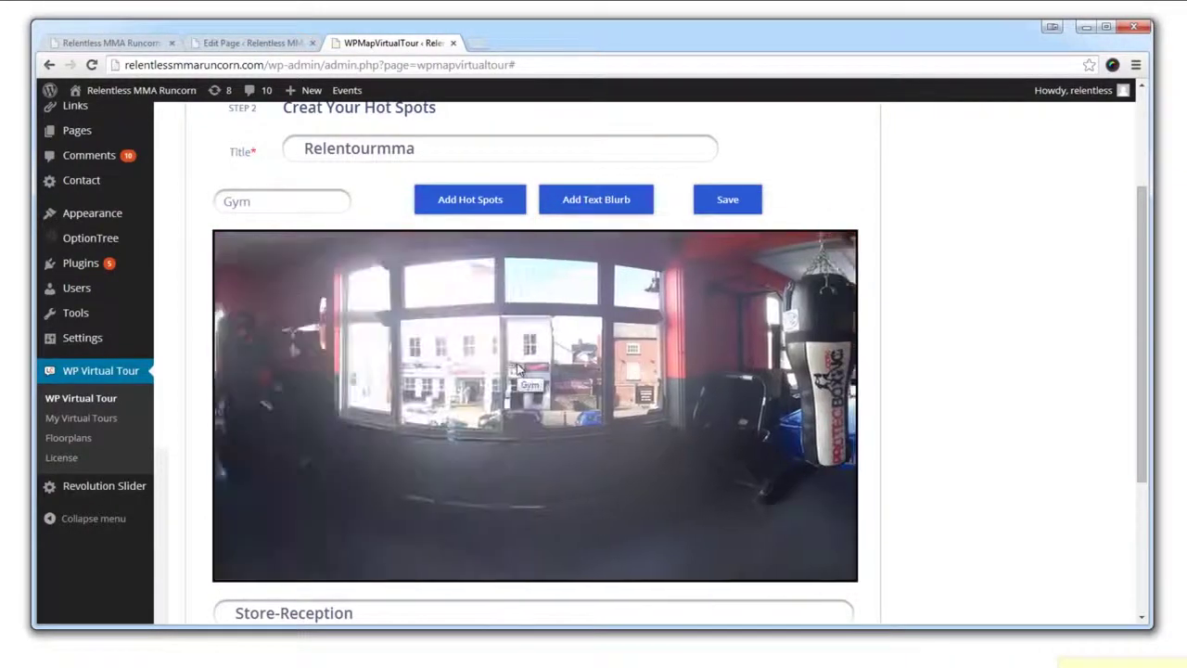
left_click(516, 369)
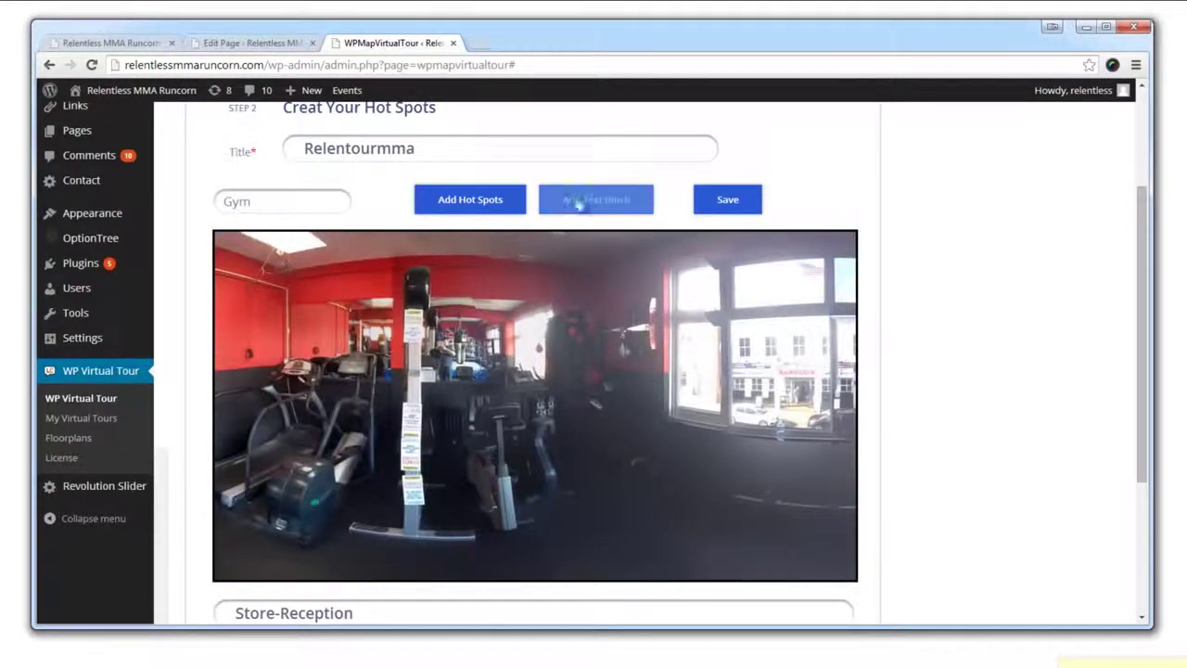
Add an Equipment blurb about the gym's range of training equipment and save.
left_click(549, 206)
left_click(418, 365)
double_click(517, 399)
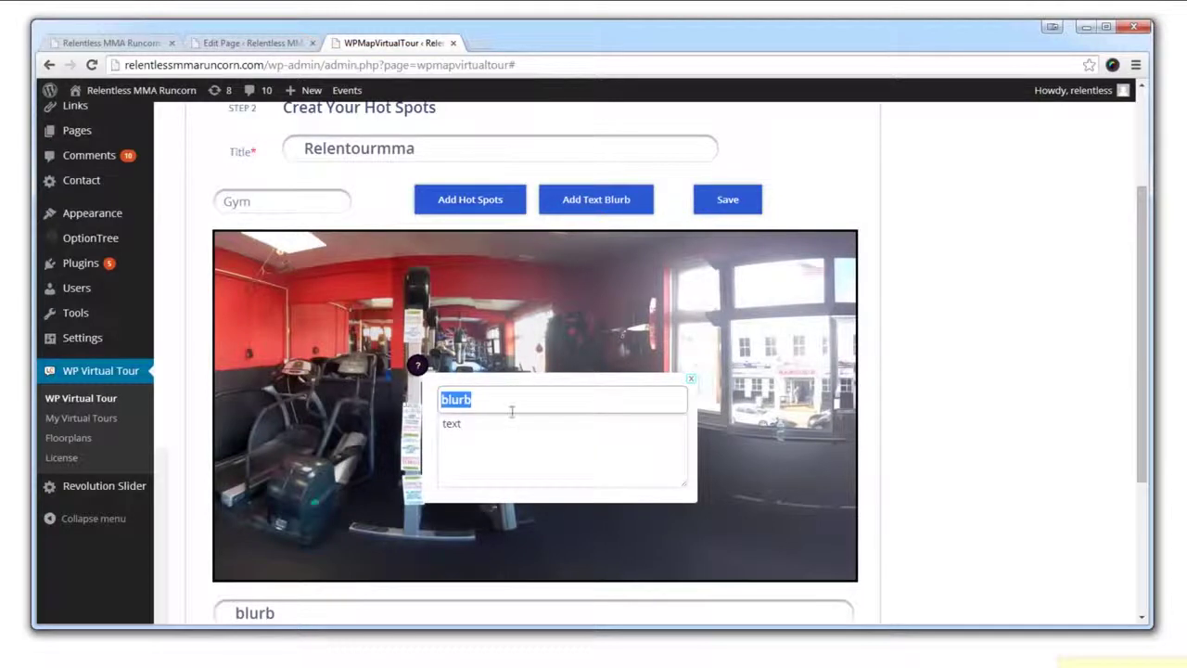
type("Equip")
type("ment")
left_click(498, 433)
key("ctrl+a")
type("We ha")
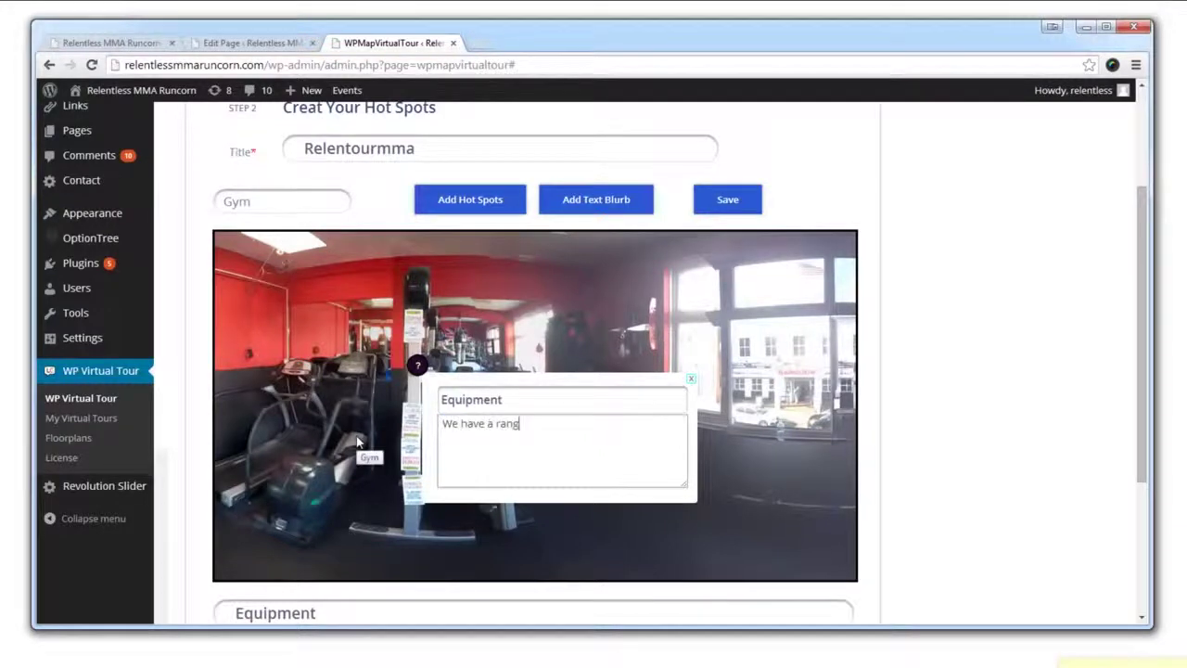
type("trian")
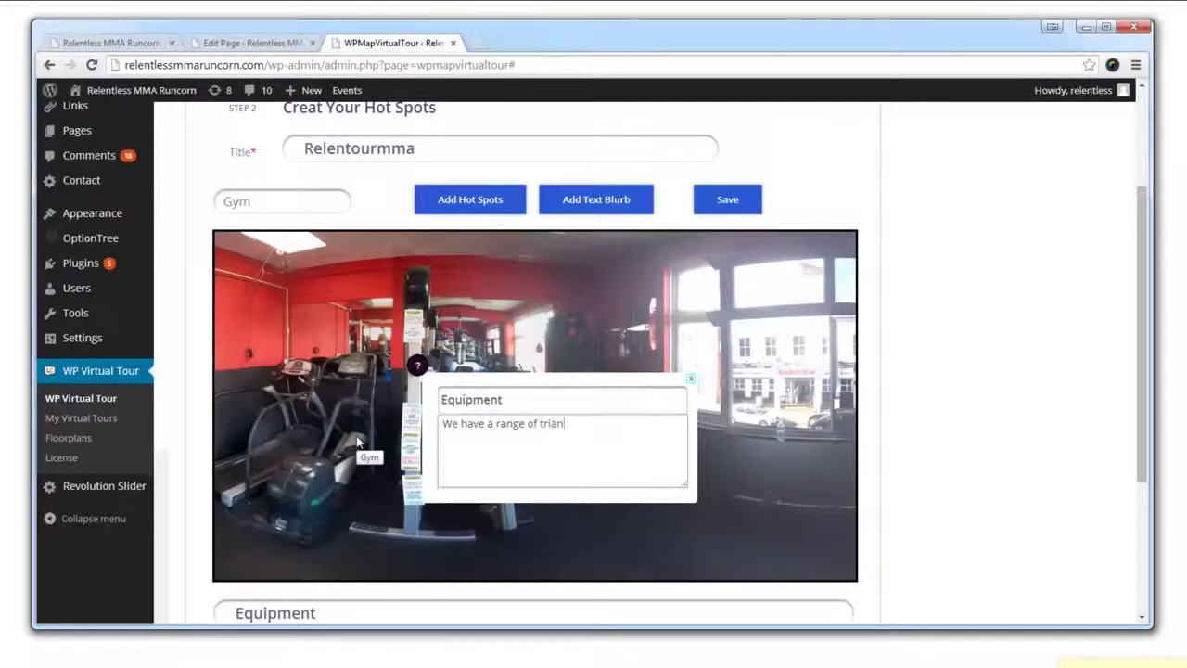
key("BackSpace")
key("BackSpace")
key("BackSpace")
type("aining")
key("Return")
type("equipment!")
right_click(565, 422)
left_click(626, 431)
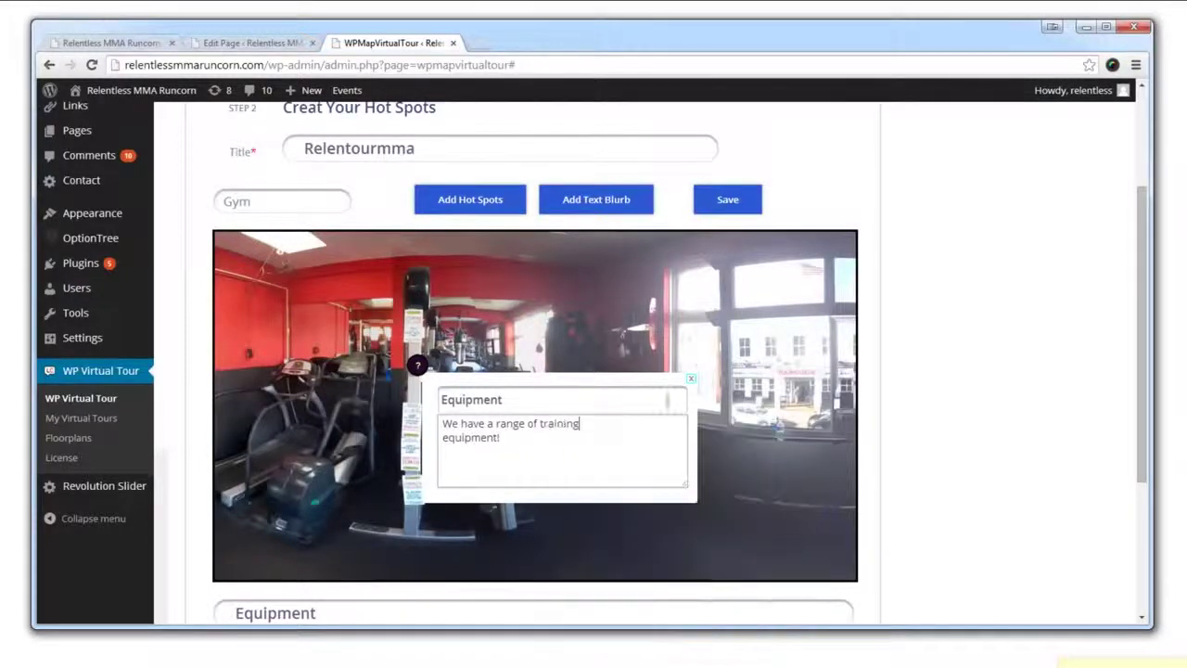
left_click(690, 378)
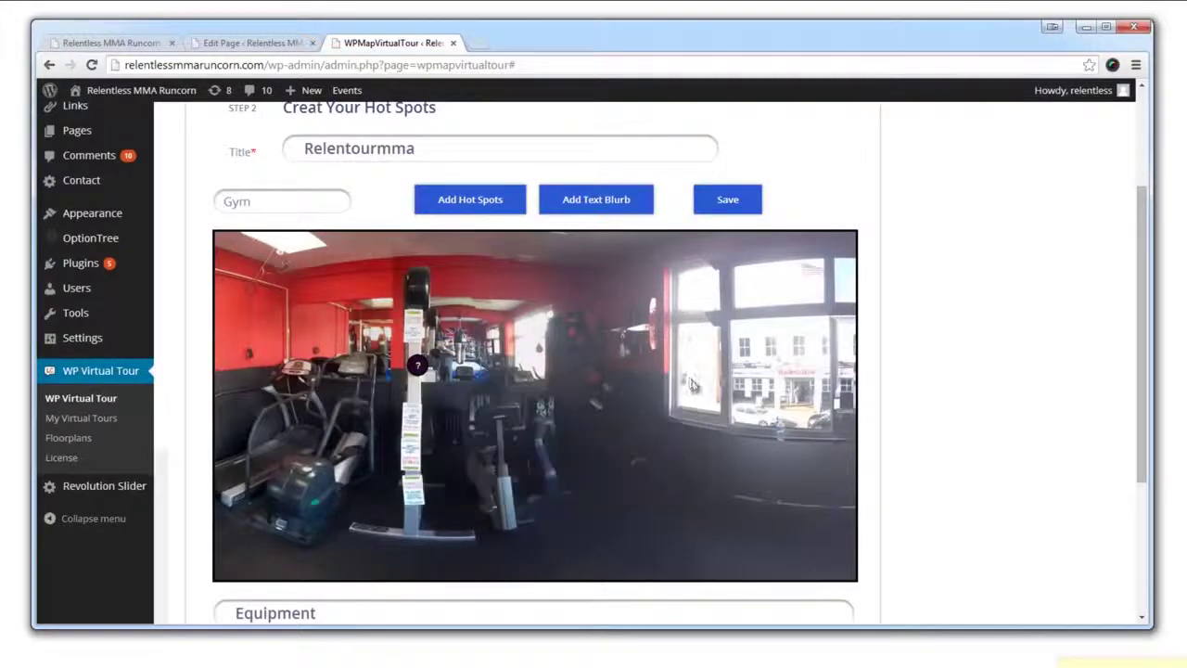
left_click(734, 197)
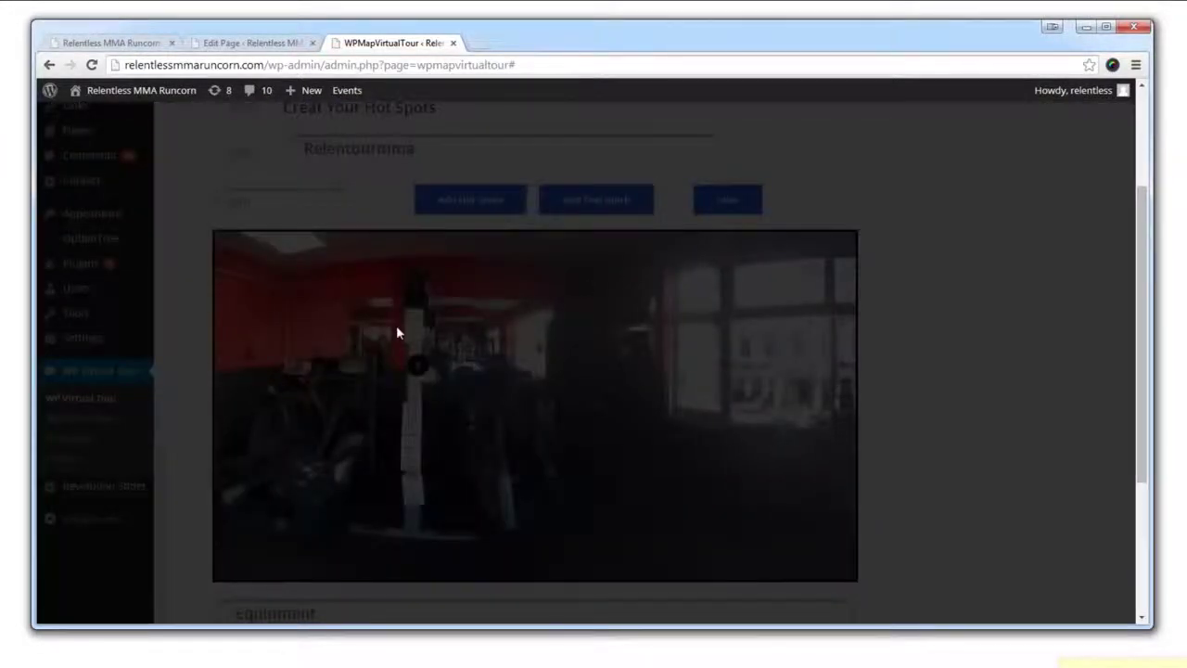
Add a Reception hot spot to the Changing Room panorama and save it.
left_click(311, 209)
left_click(290, 258)
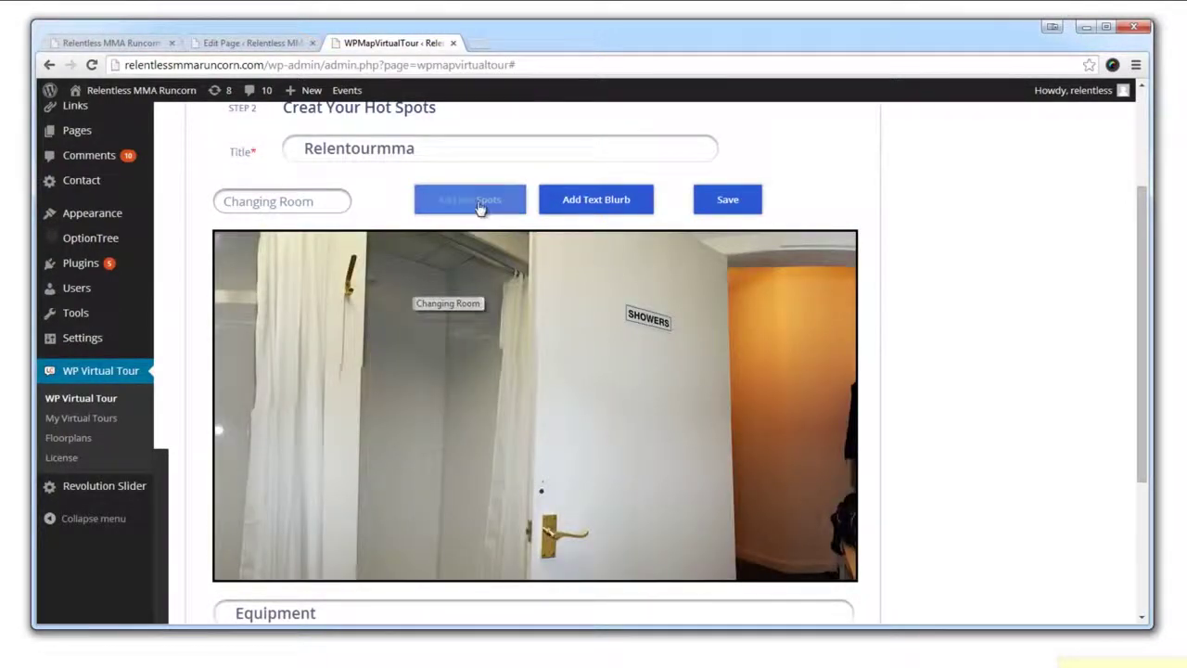
left_click(584, 292)
left_click(567, 299)
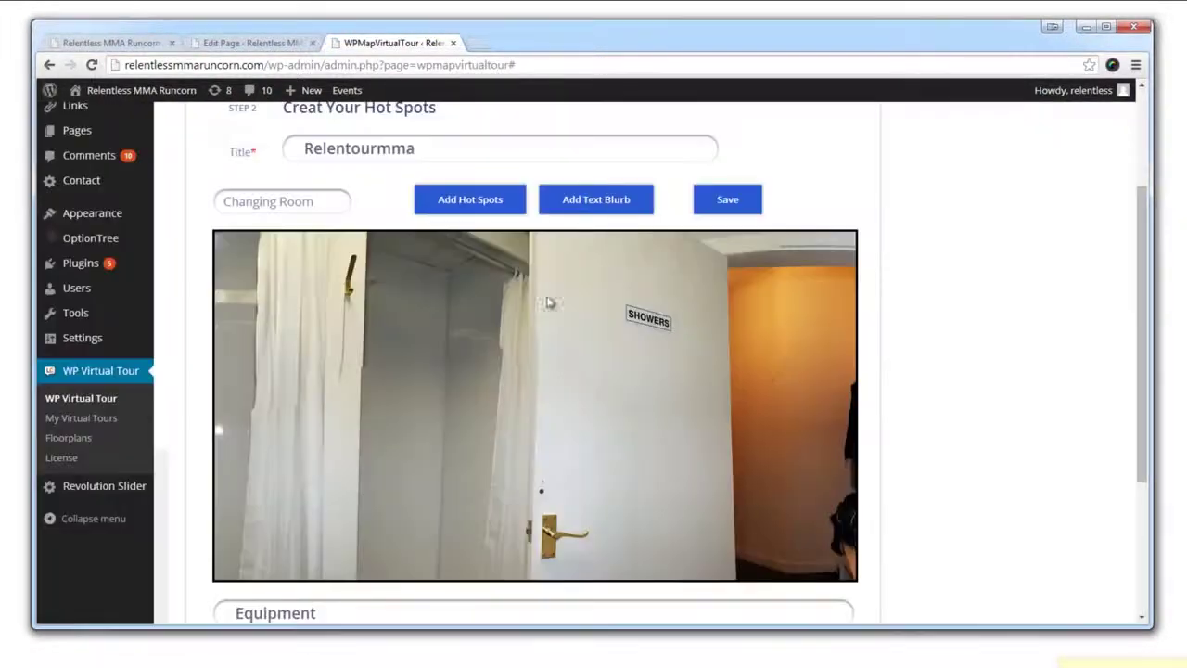
left_click_drag(643, 381, 646, 380)
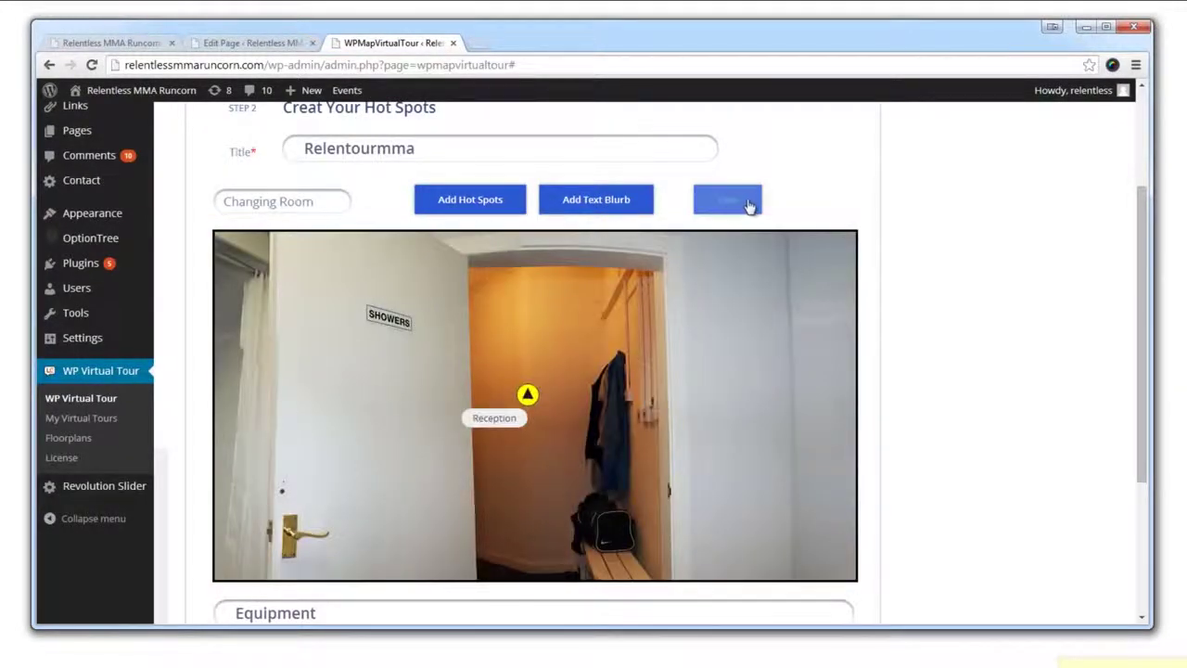
left_click(748, 204)
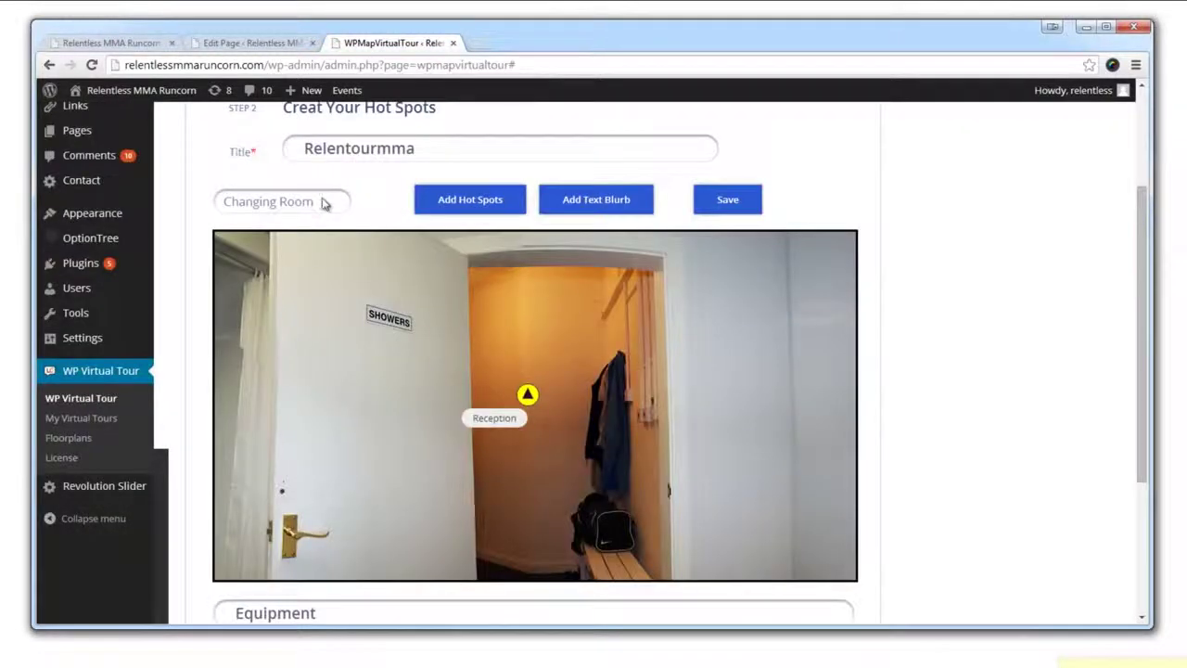
left_click(323, 201)
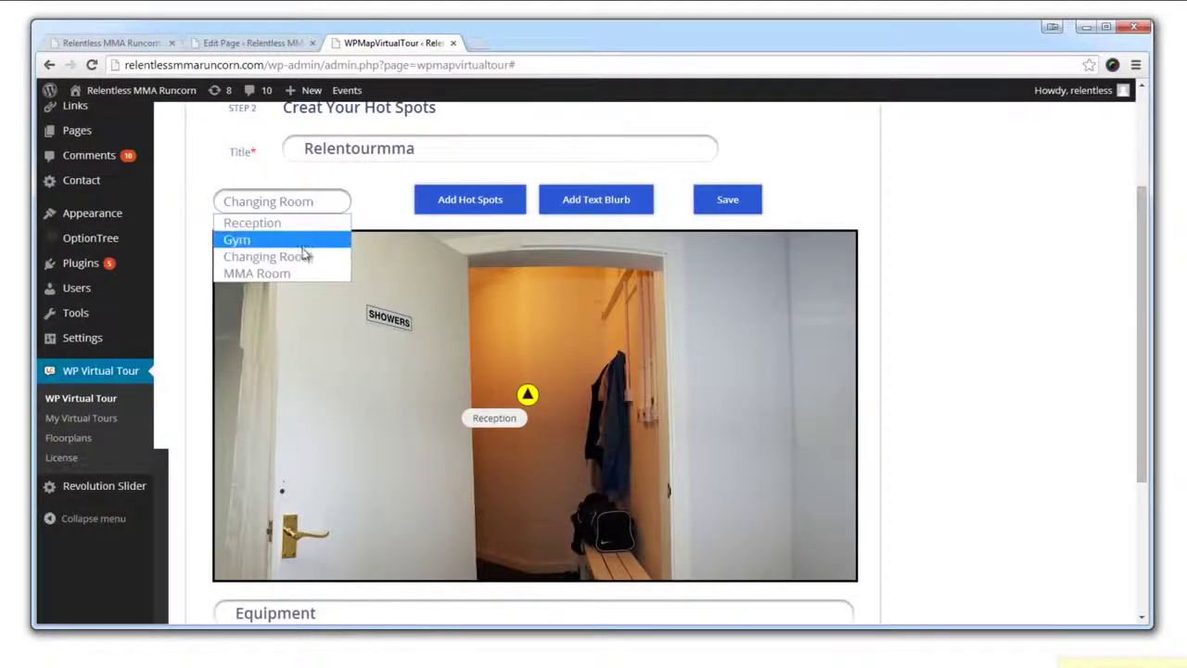
Give the MMA Room panorama a hot spot leading back to Reception.
left_click(295, 274)
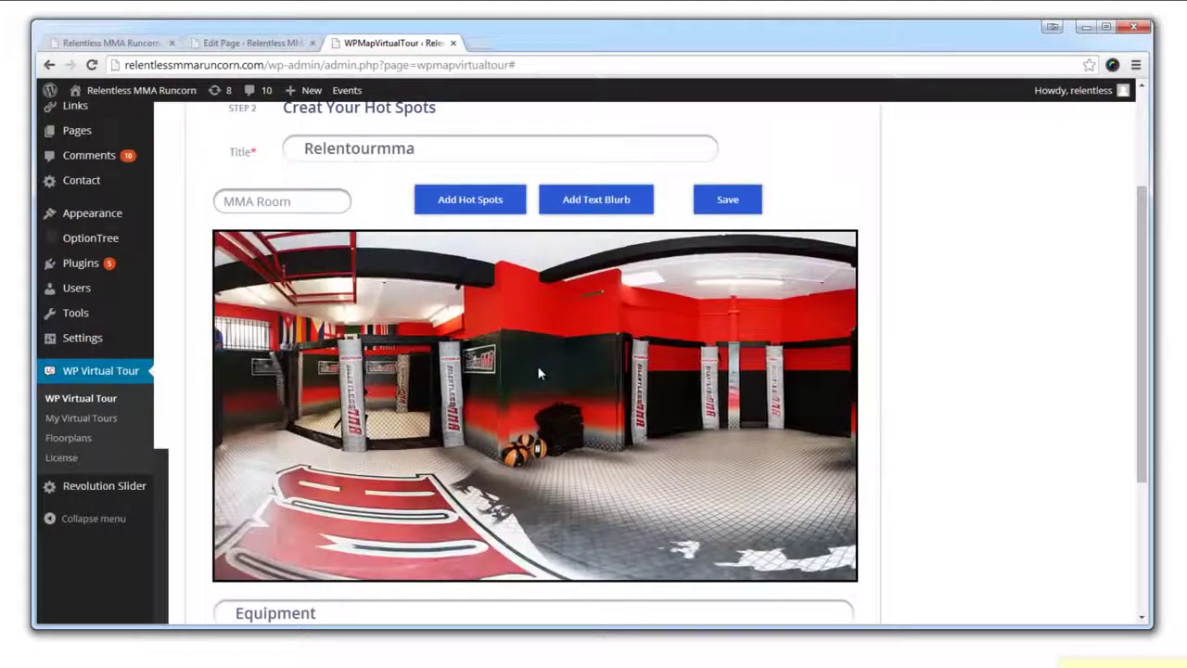
left_click(482, 201)
left_click(546, 297)
left_click(525, 380)
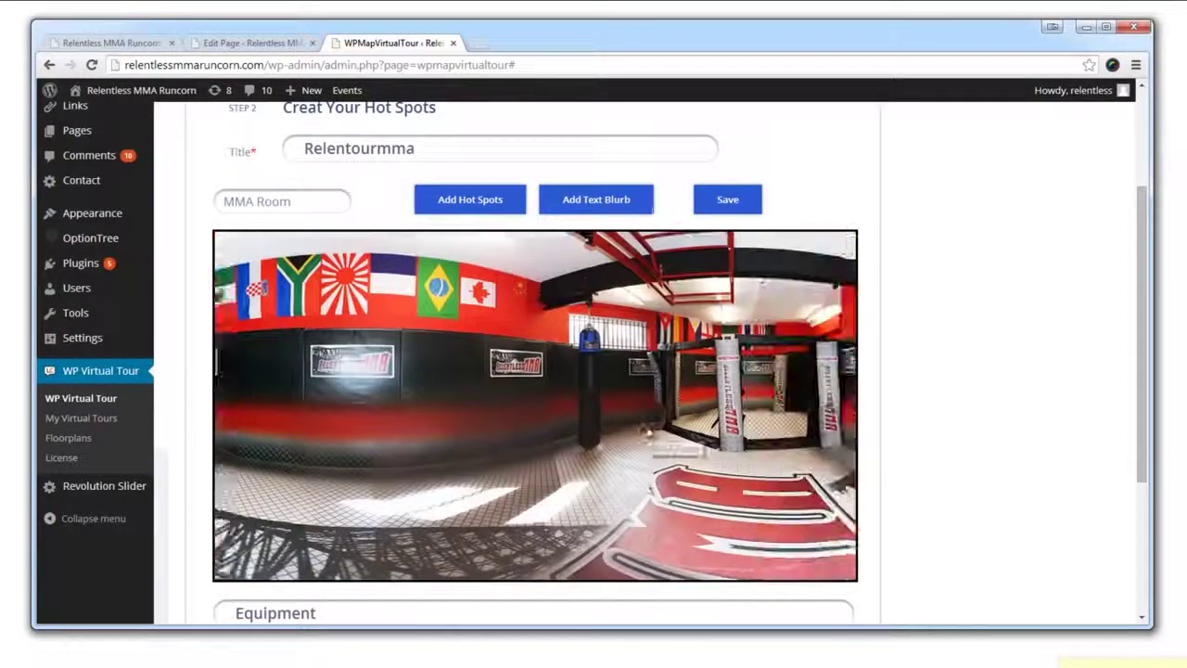
Add a Full Size Cage blurb reading 'For the perfect sparring experience!' and save.
left_click(603, 202)
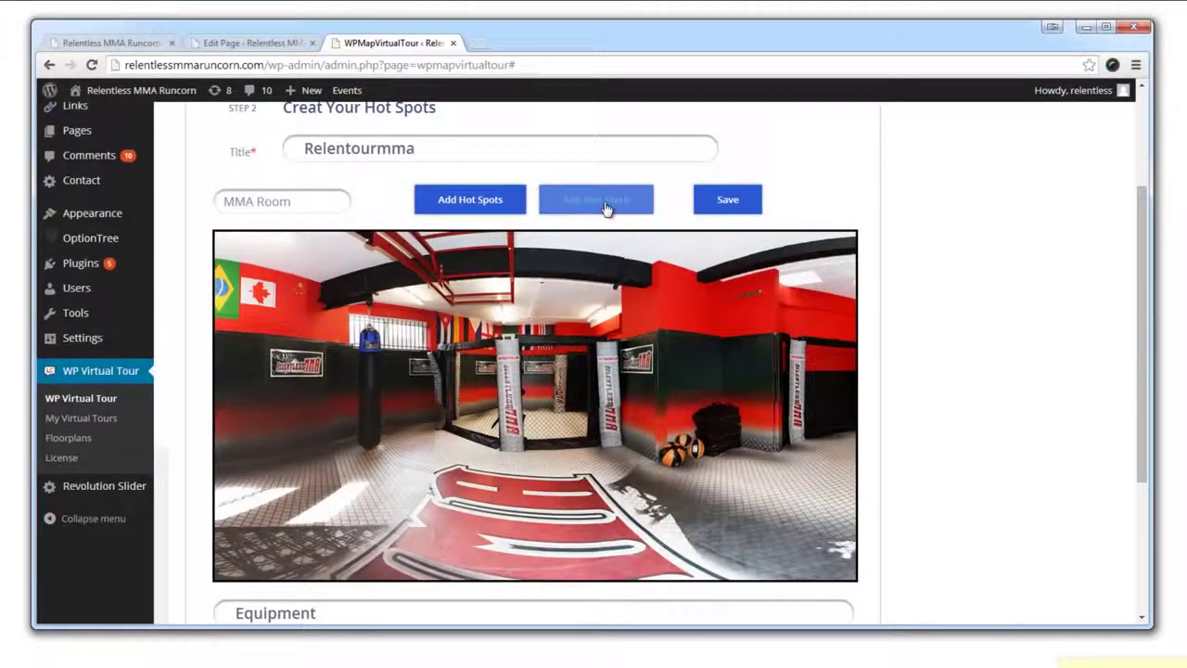
left_click(446, 350)
left_click_drag(503, 373, 405, 392)
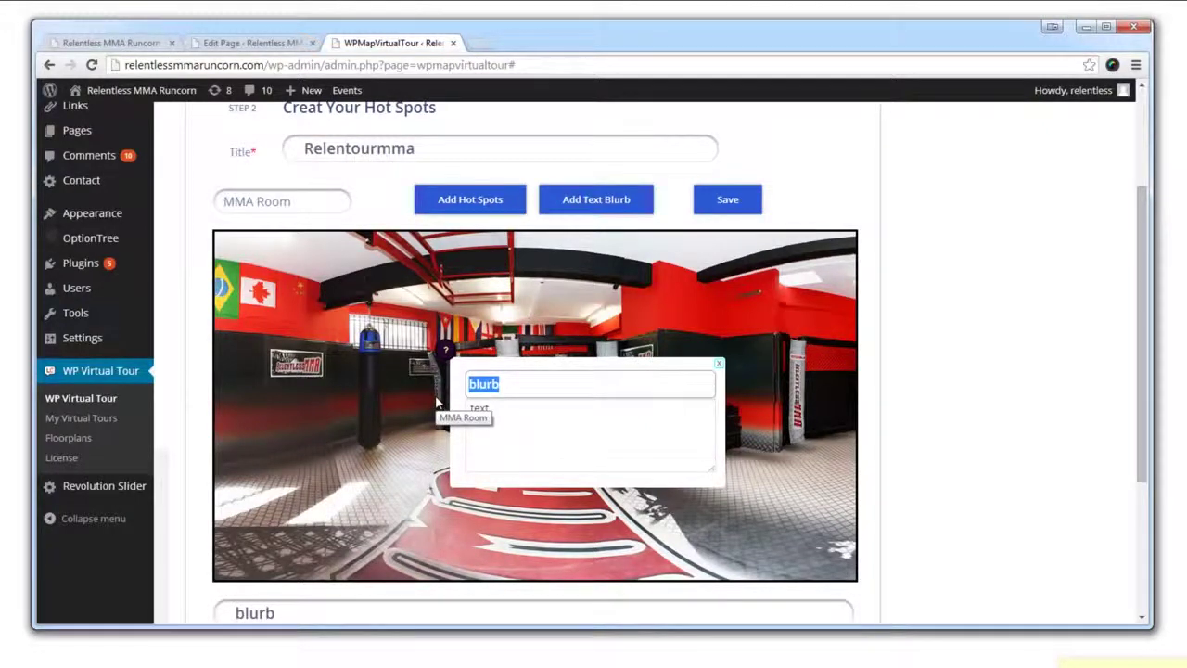
type("Full Size Cage")
key("Tab")
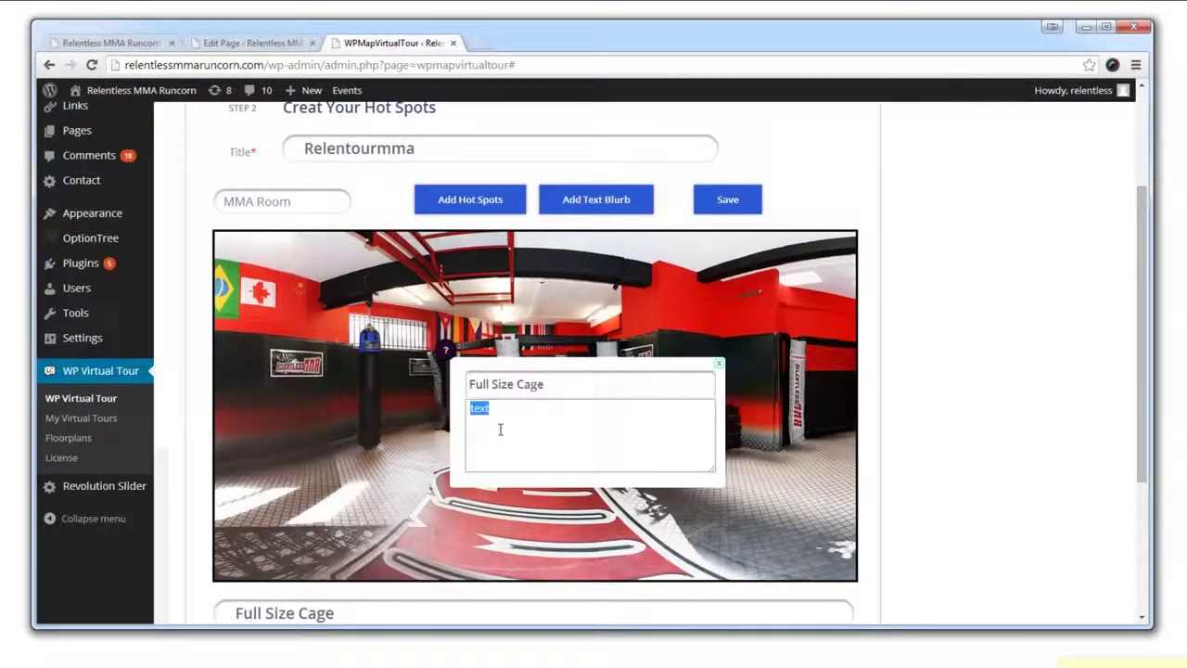
type("Fo")
type("t a")
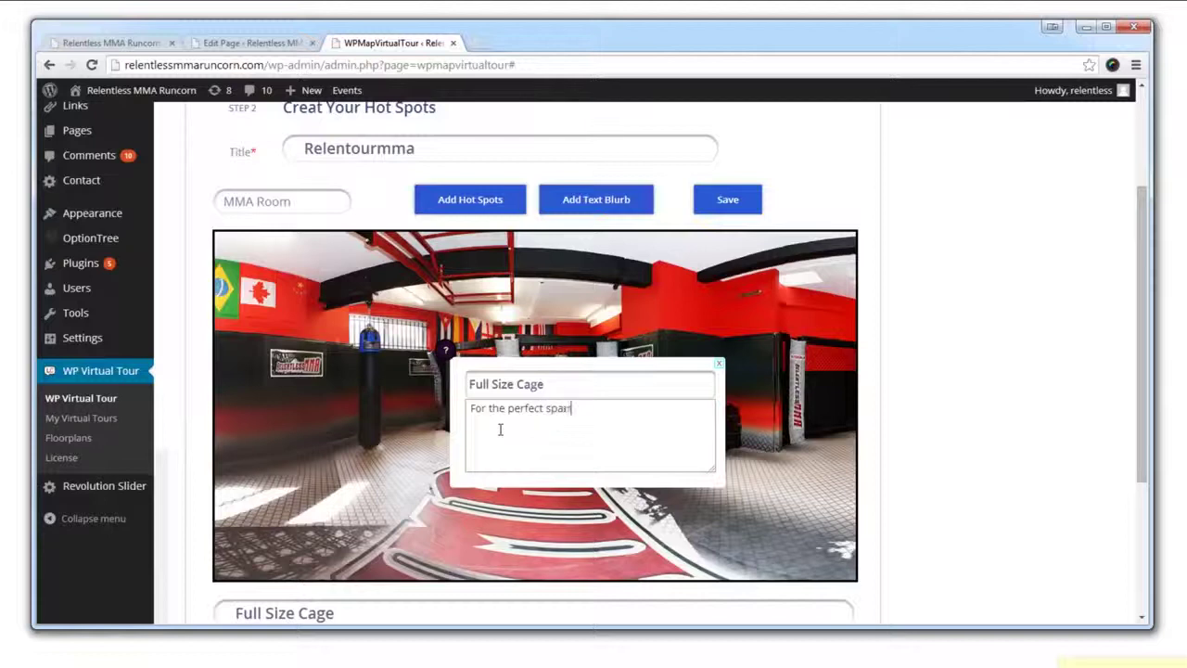
type("nce.")
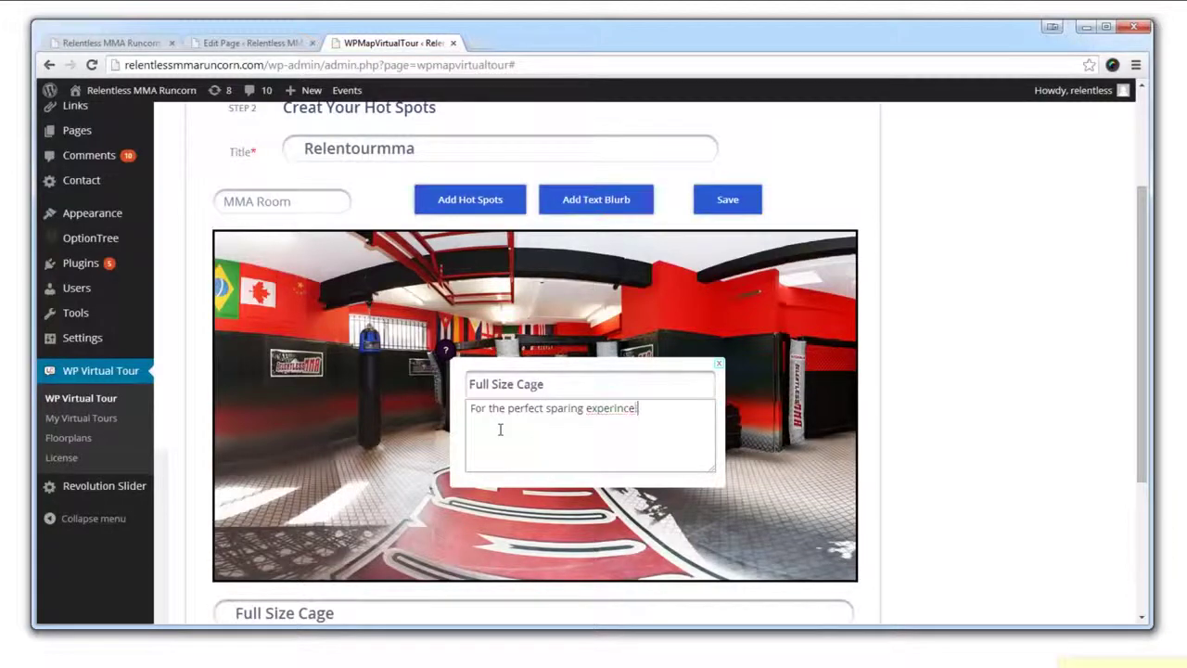
right_click(599, 409)
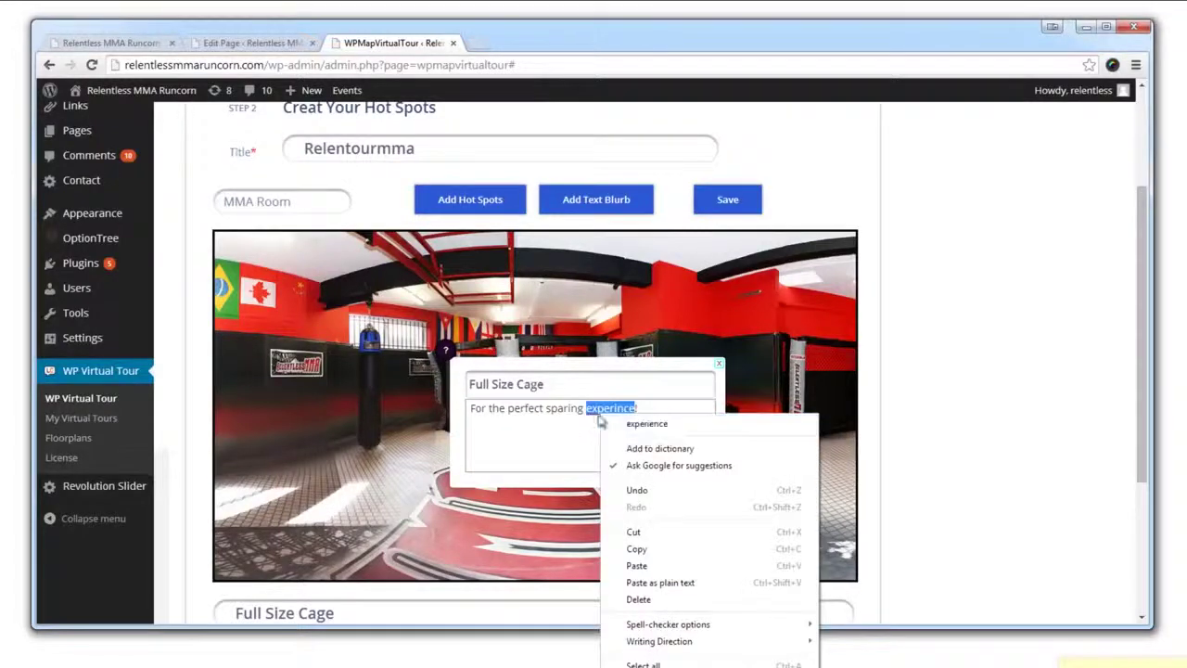
left_click(614, 422)
key("Return")
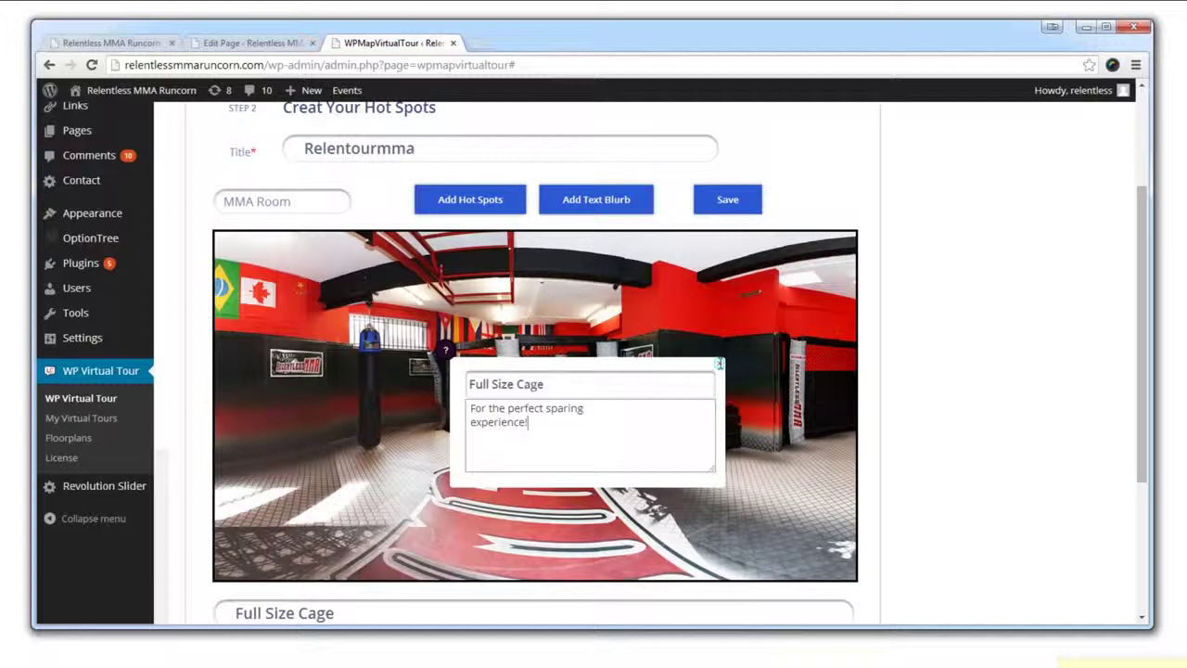
left_click(720, 364)
left_click(731, 209)
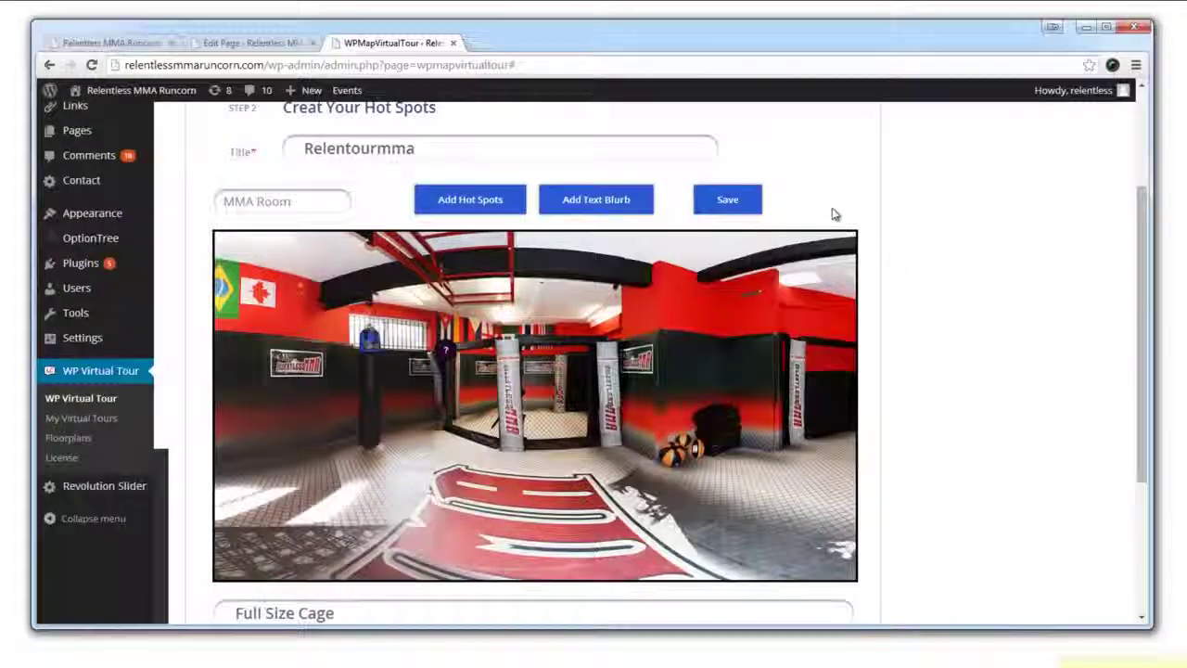
Advance Relentourmma to the Virtual Tour Interface Design step and review its layout options.
scroll(920, 293, "down", 3)
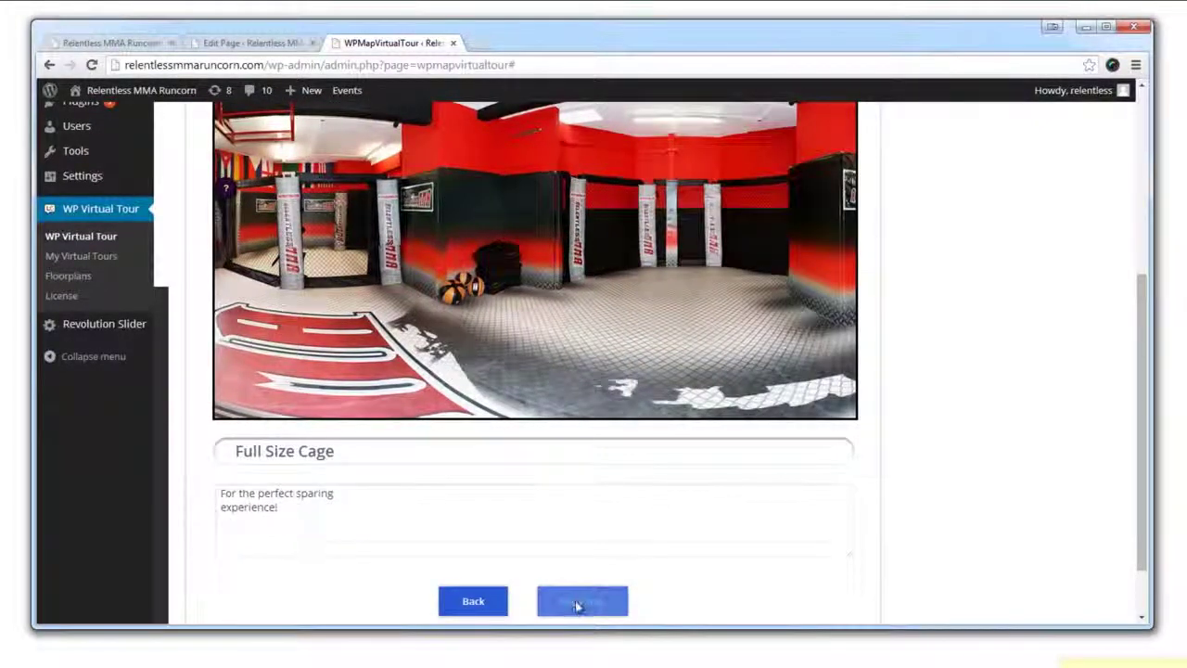
left_click(578, 604)
scroll(876, 350, "up", 2)
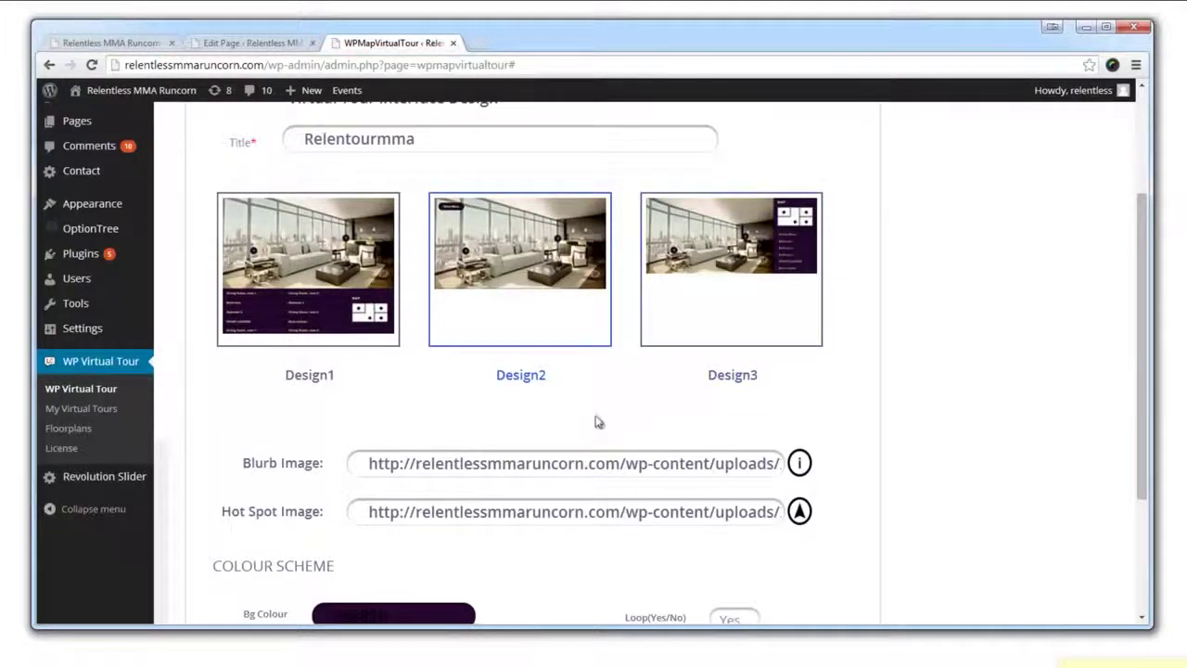
scroll(551, 437, "down", 2)
Set the tour colours: background C70000, text FFFFFF, border 960000.
left_click(431, 414)
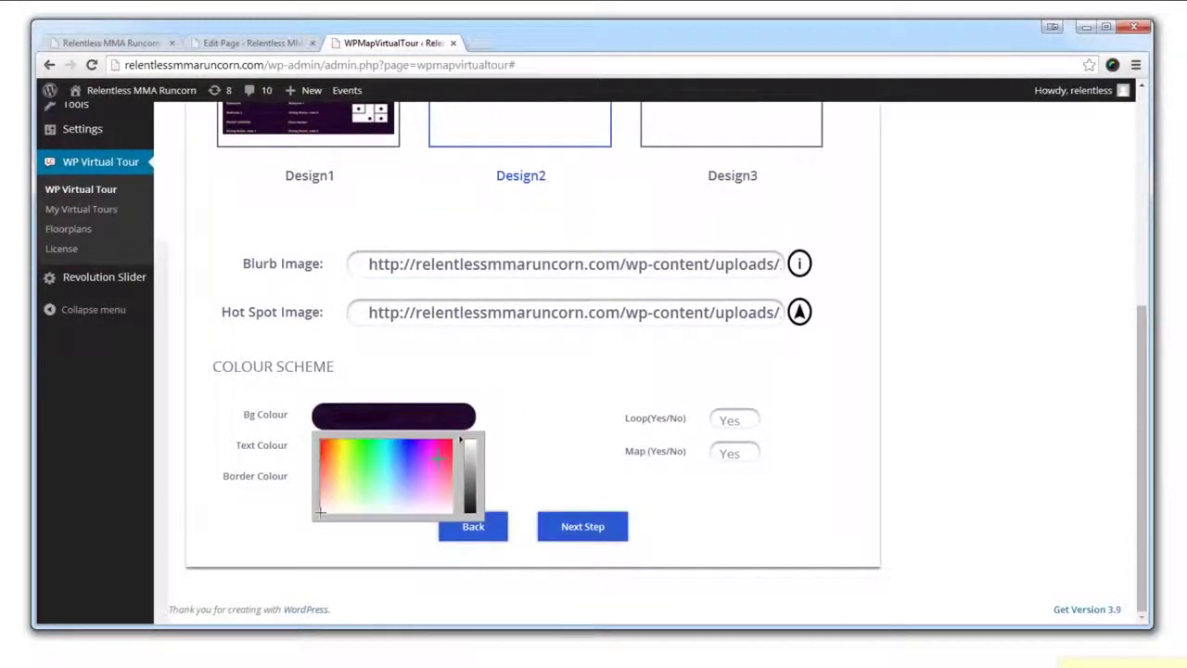
left_click(454, 457)
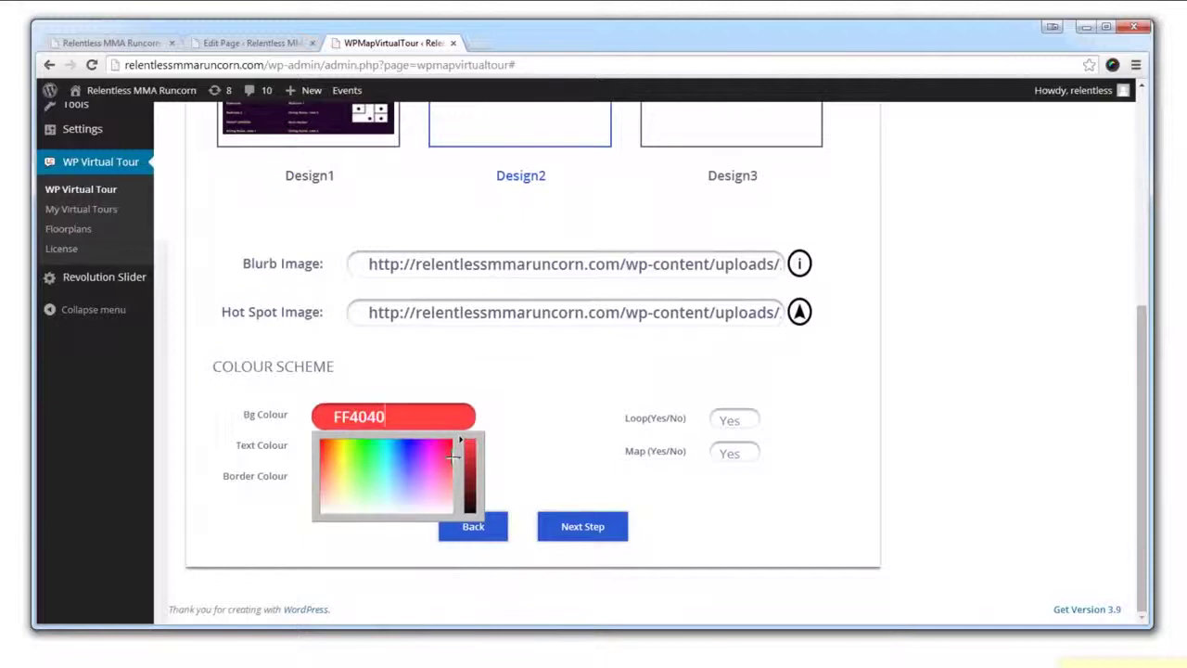
left_click_drag(473, 469, 453, 439)
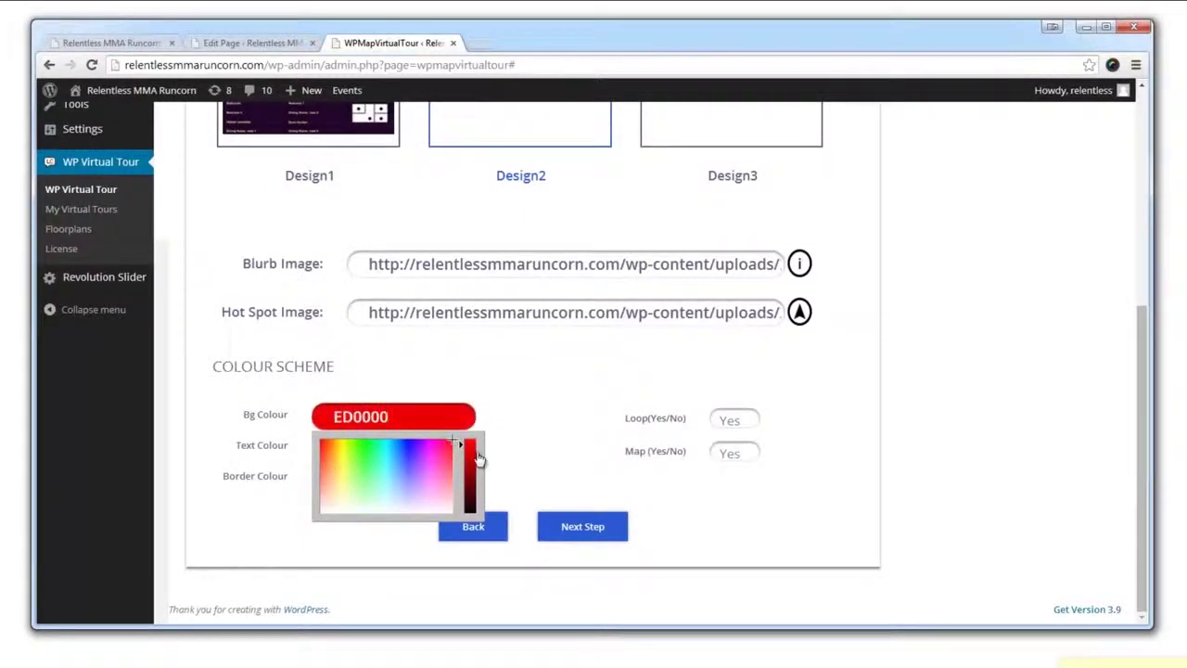
left_click(478, 458)
left_click(412, 449)
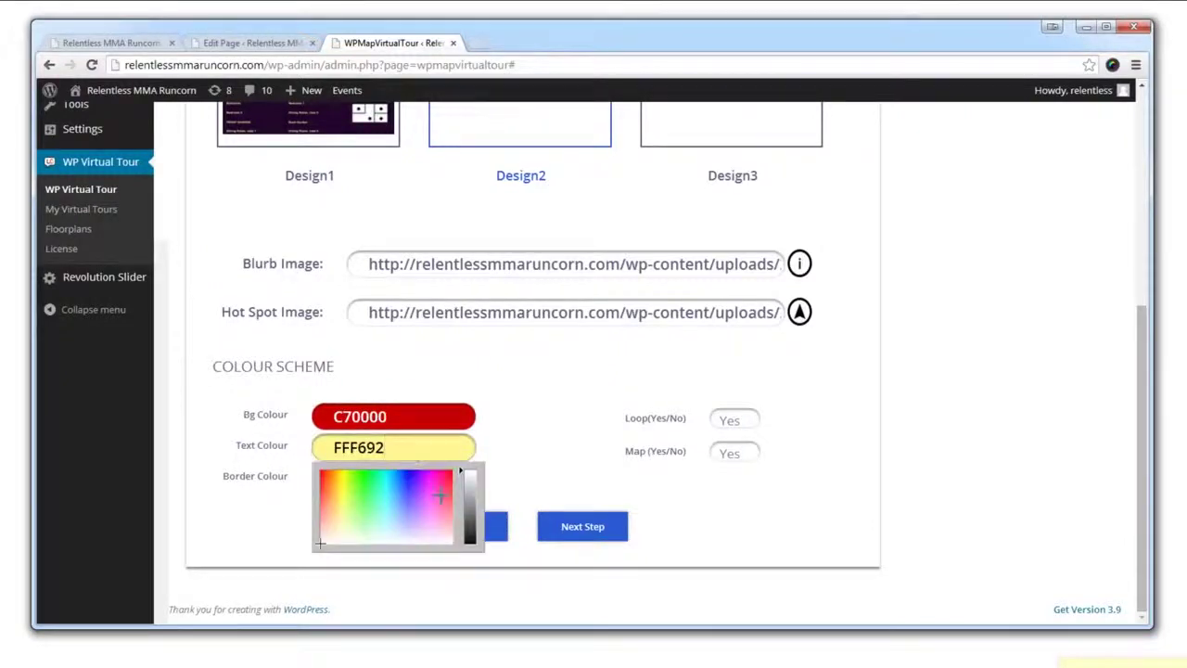
left_click_drag(470, 484, 470, 469)
left_click(556, 432)
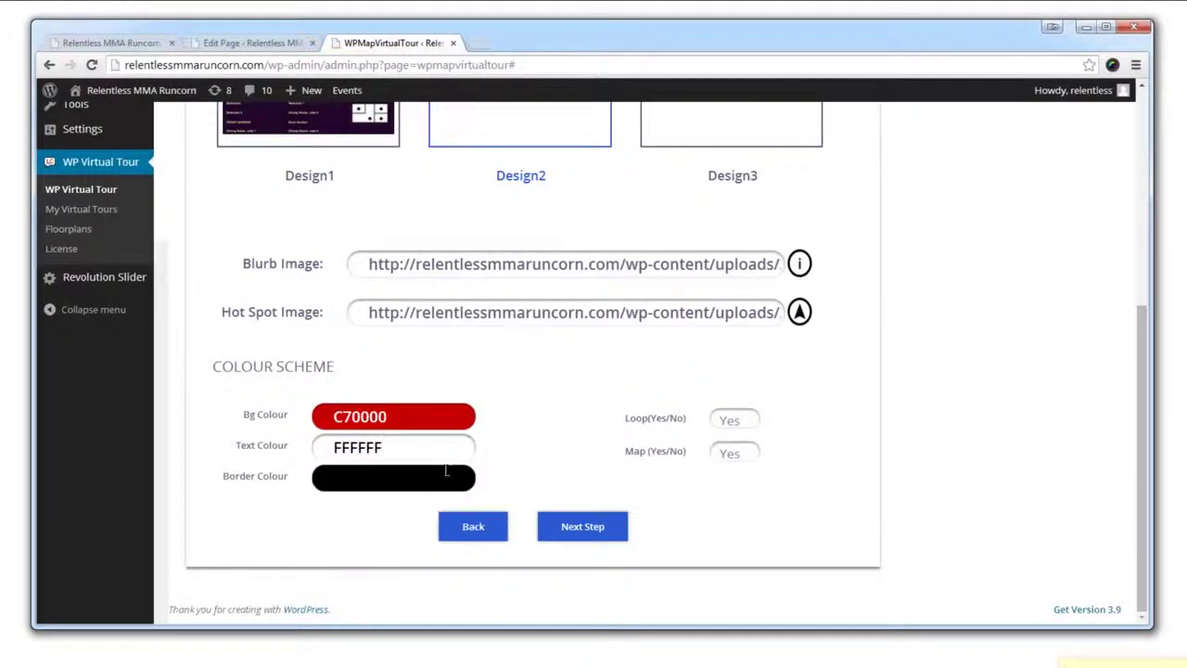
left_click(445, 473)
left_click_drag(451, 507, 473, 537)
left_click(556, 450)
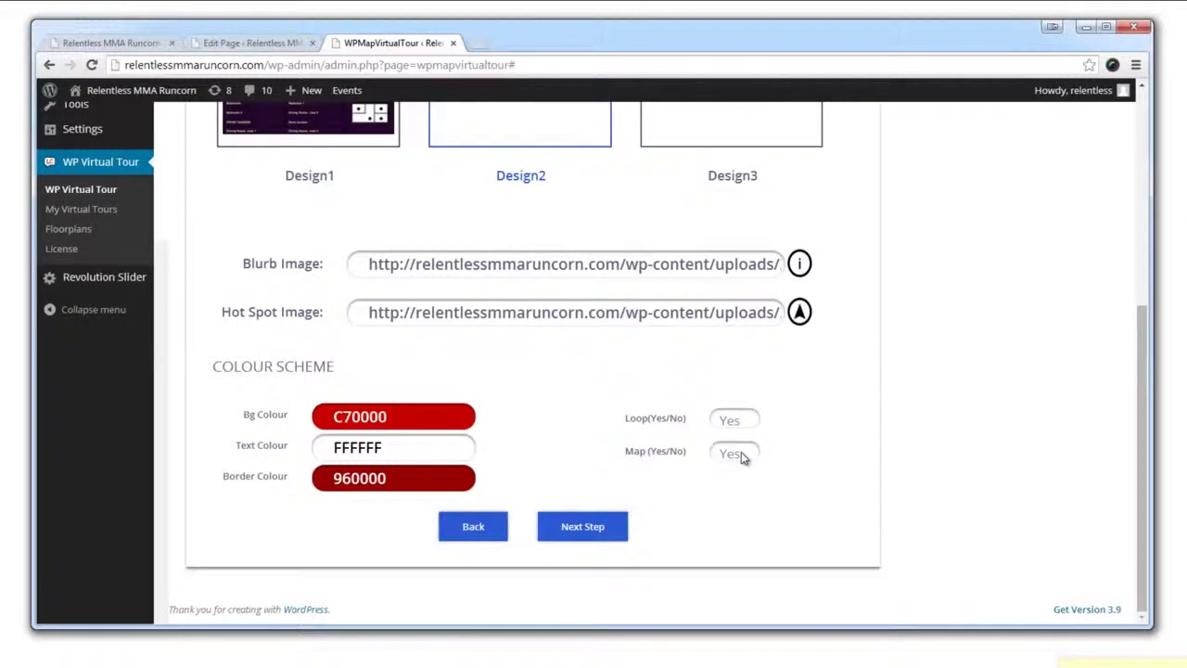
Set Map to No and proceed to the next setup step.
scroll(585, 278, "up", 2)
scroll(481, 335, "up", 1)
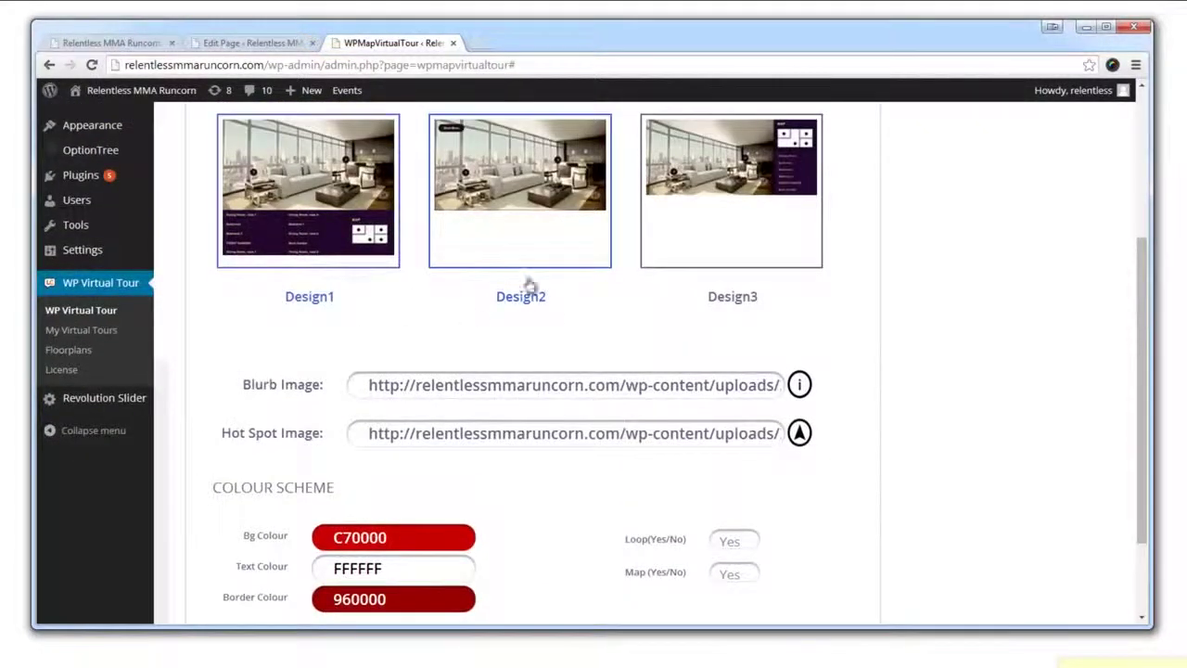
scroll(869, 424, "down", 1)
left_click(721, 492)
left_click(726, 517)
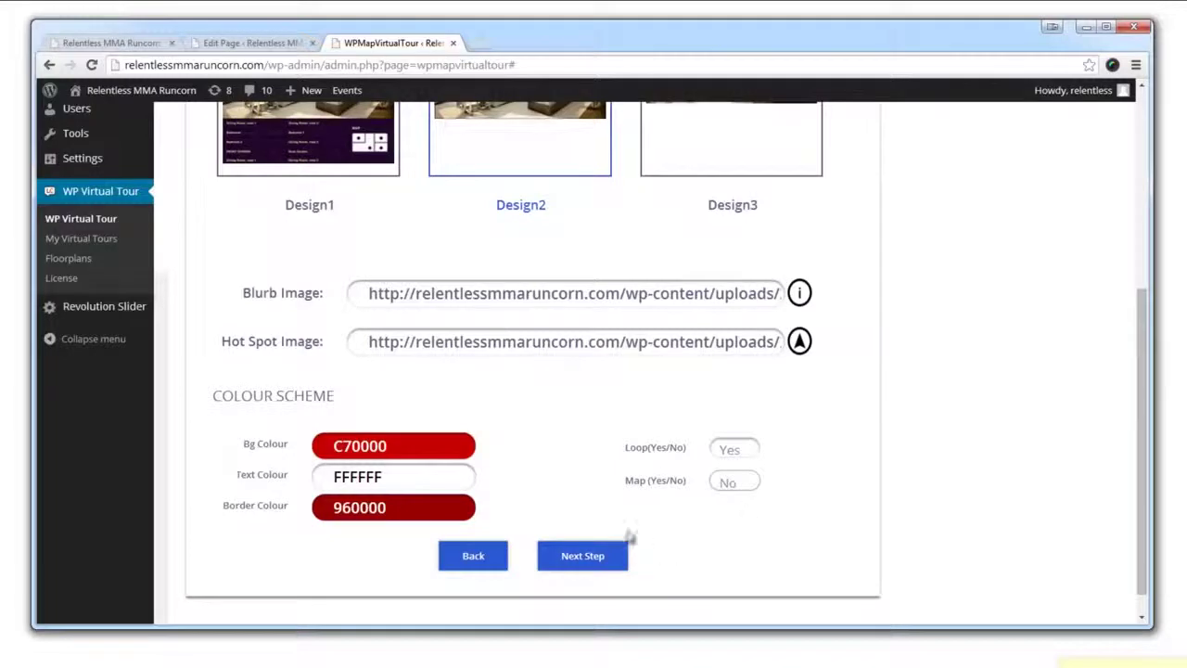
left_click(604, 558)
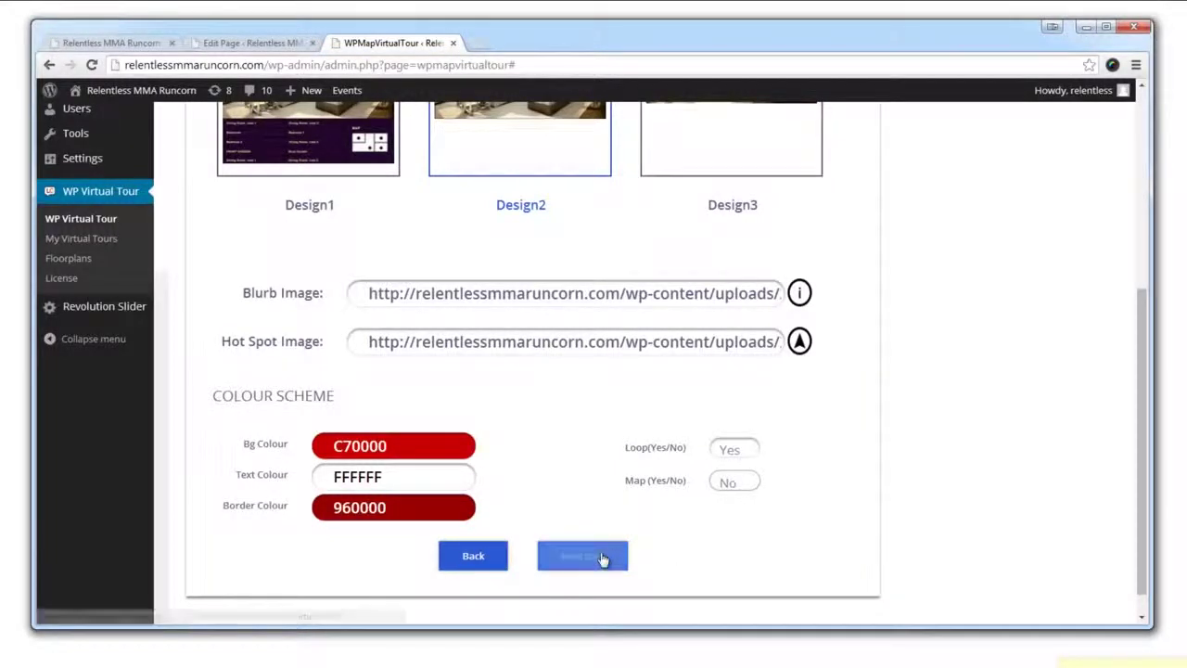
Copy the Relentourmma shortcode [VirtualTour id="4413"] from My Virtual Tours.
left_click(601, 524)
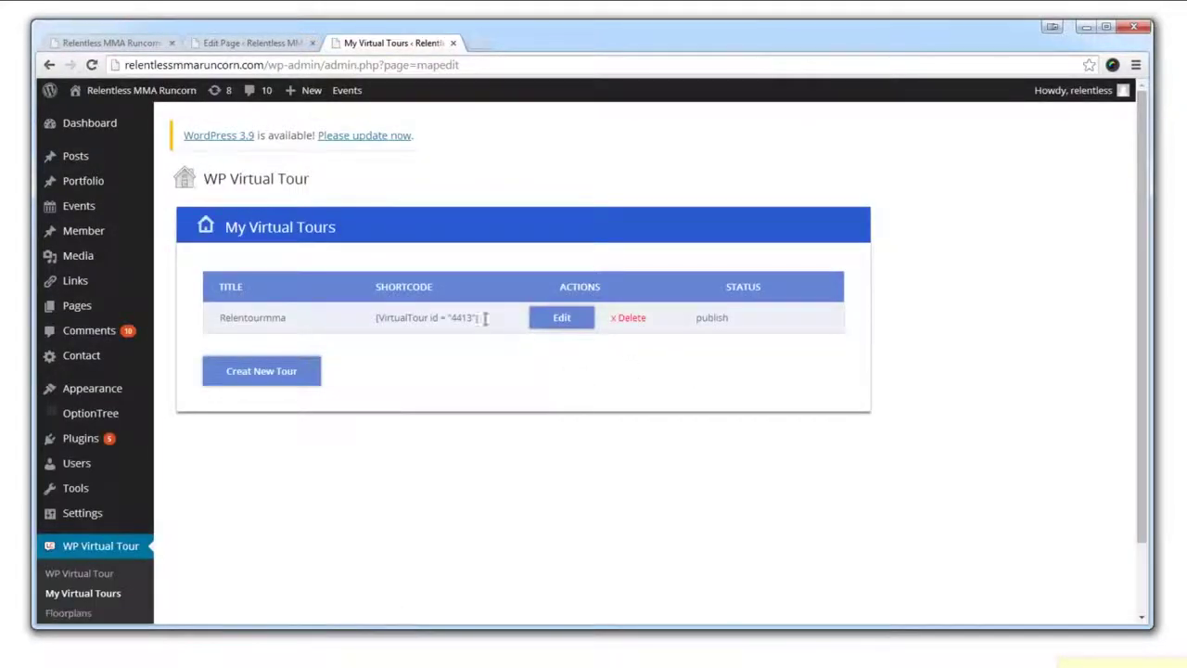
left_click_drag(484, 318, 373, 317)
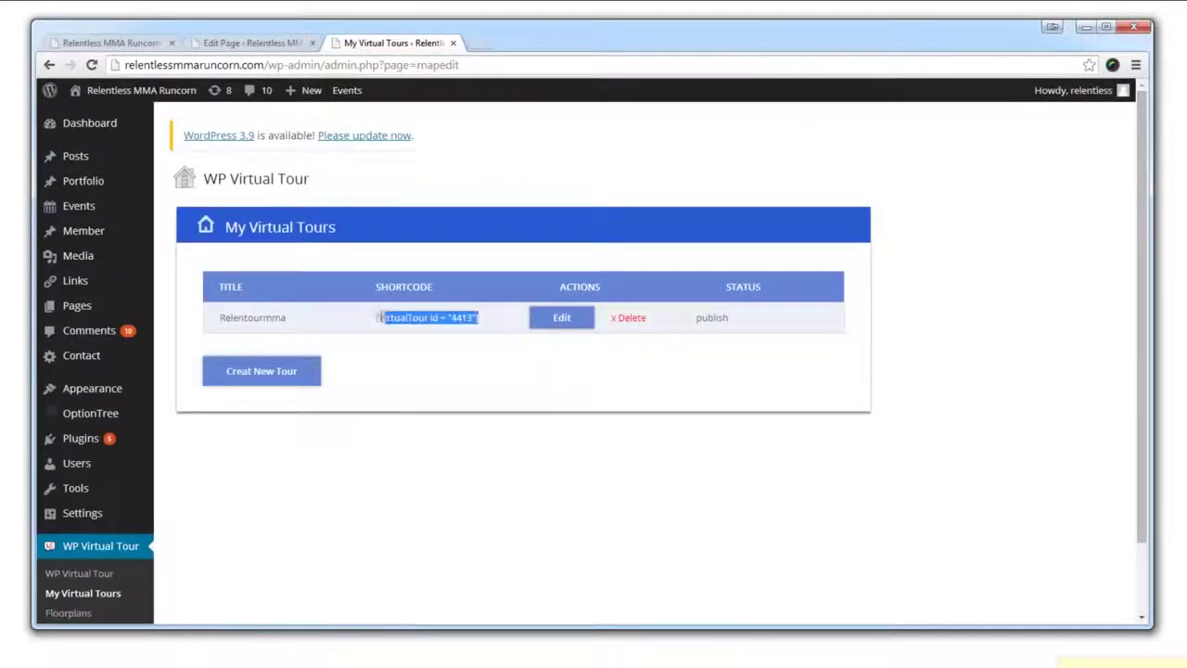
right_click(410, 312)
left_click(429, 325)
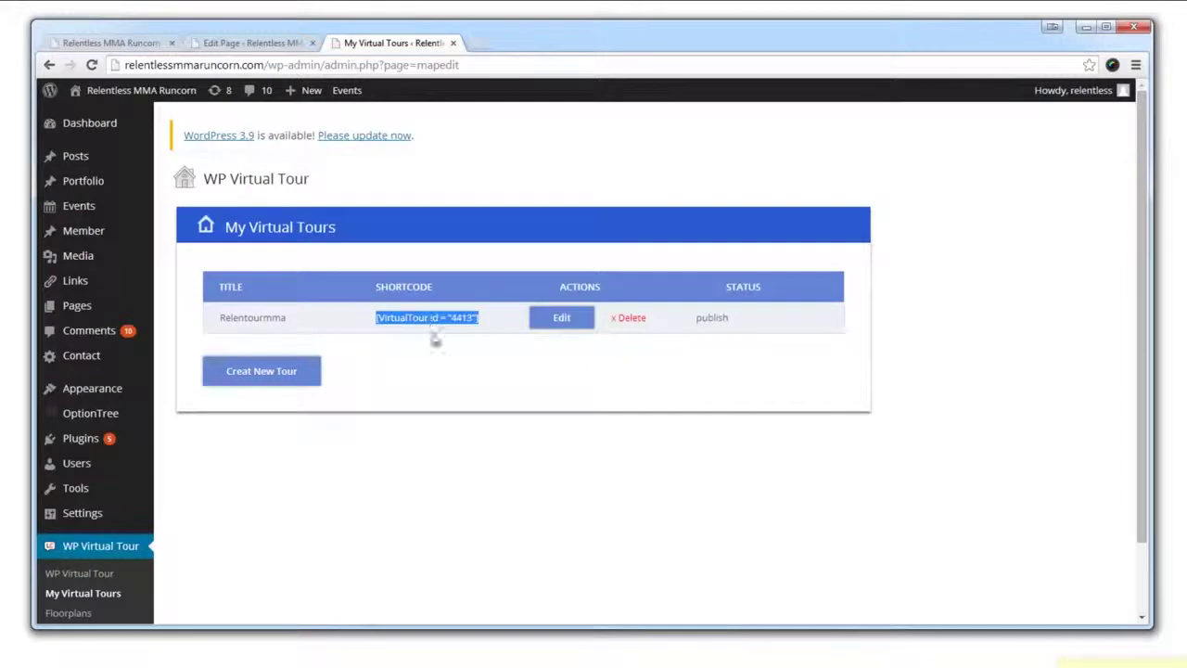
Replace the Tour page's old shortcode with the copied one and update the page.
left_click(277, 44)
triple_click(211, 386)
key("ctrl+v")
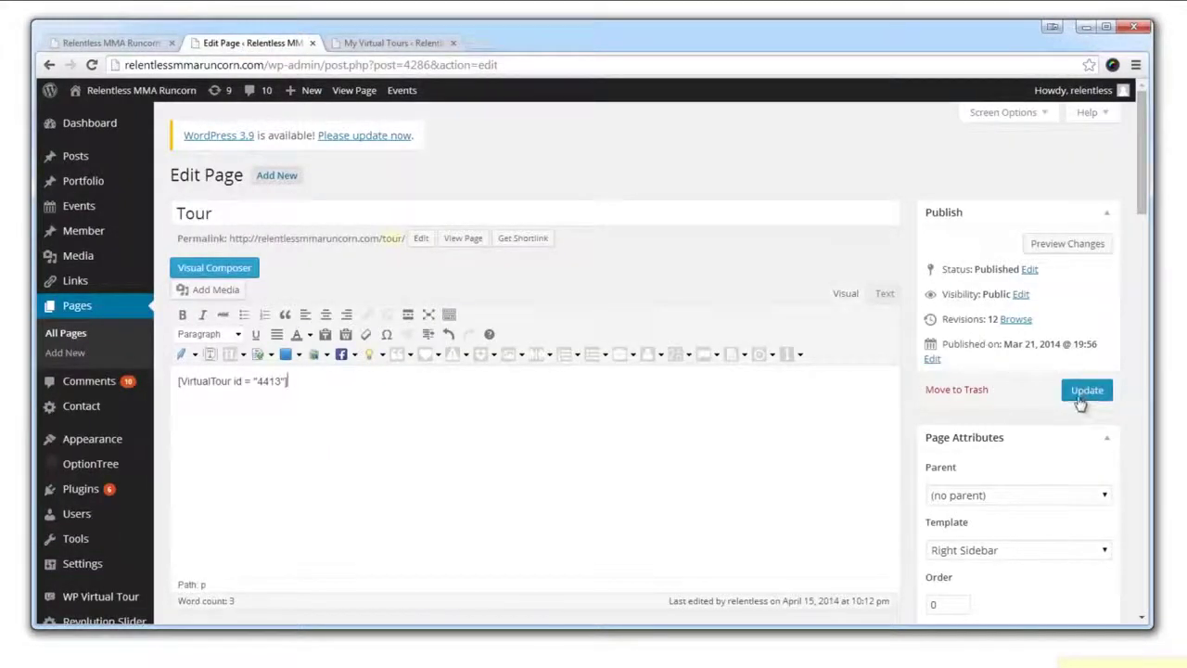
left_click(1078, 391)
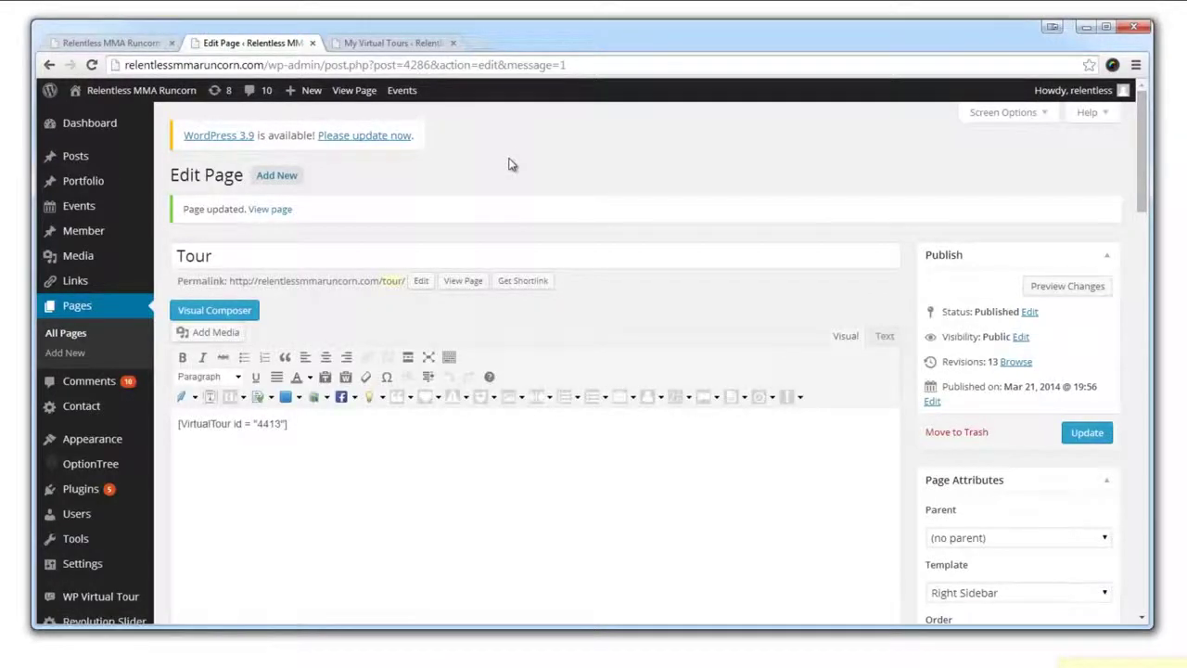
Reload the live site's Virtual Tour page, look around reception, and check the bar info blurb.
left_click(130, 43)
key("F5")
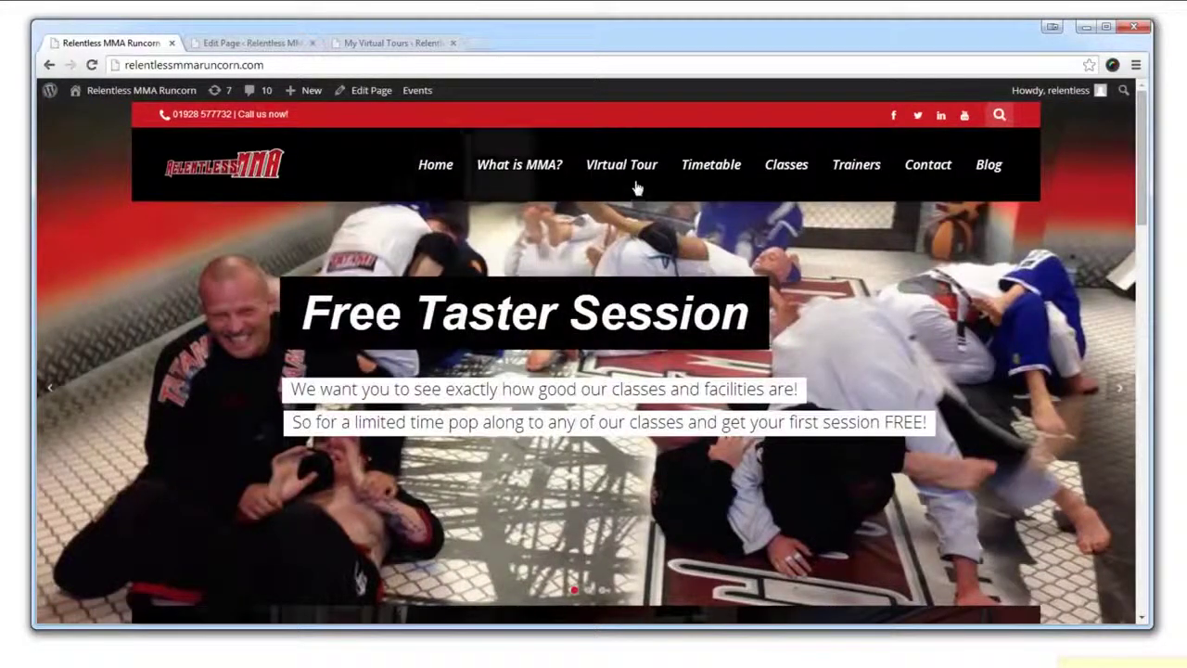
left_click(621, 164)
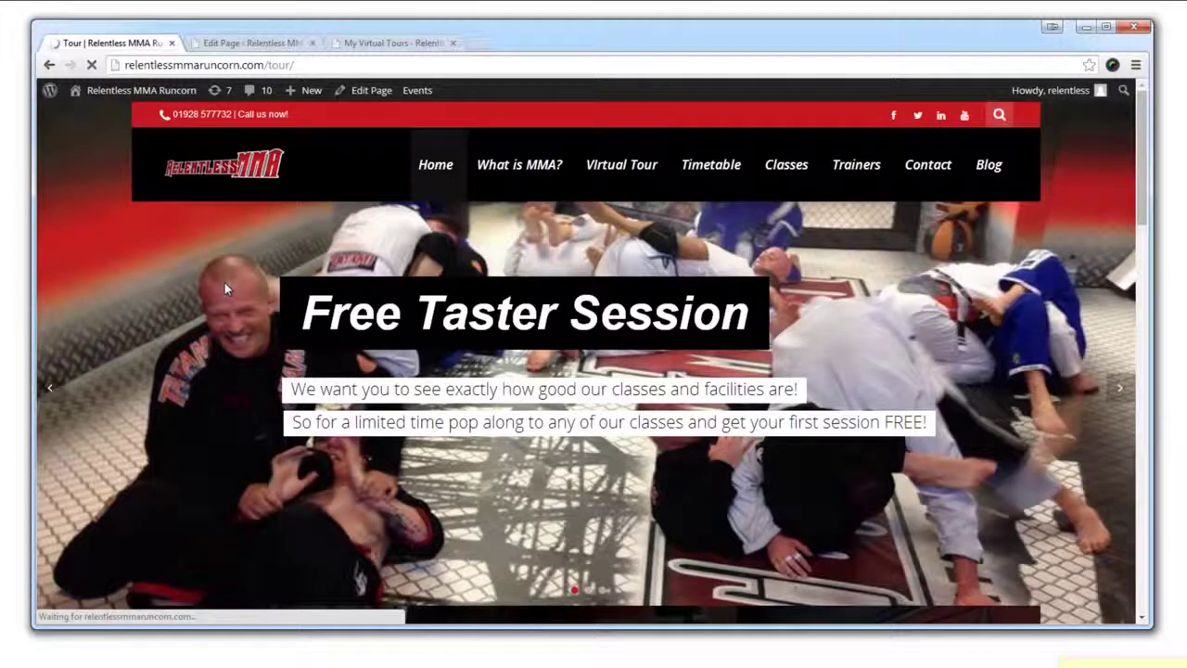
scroll(55, 400, "down", 2)
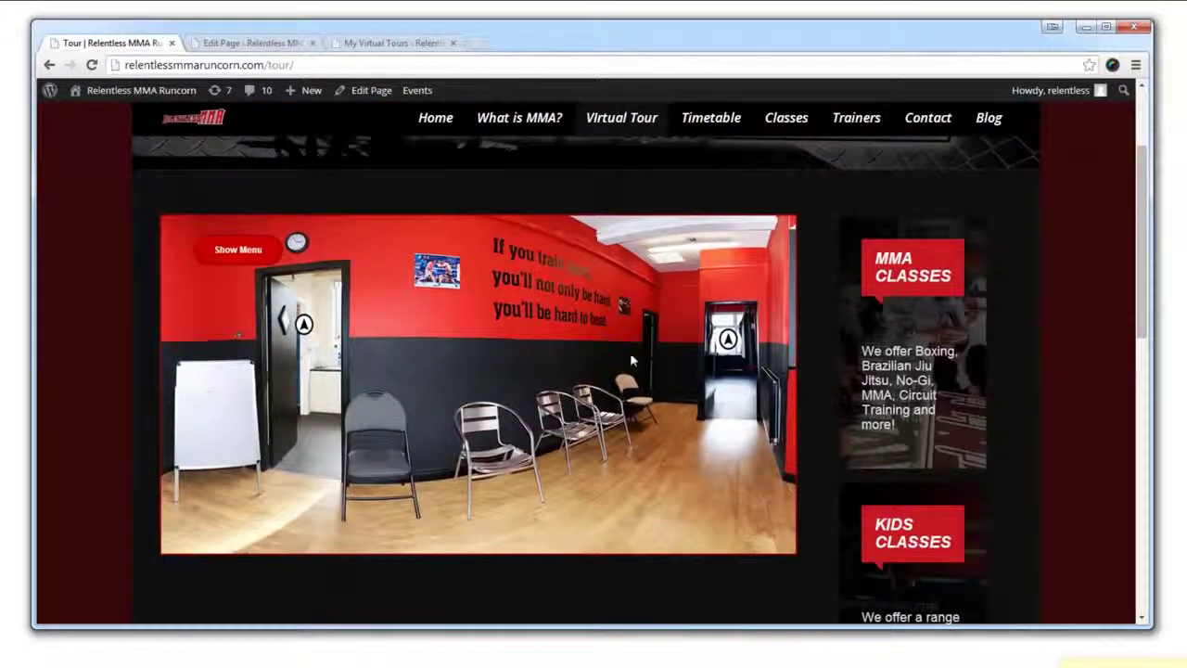
left_click_drag(630, 352, 360, 412)
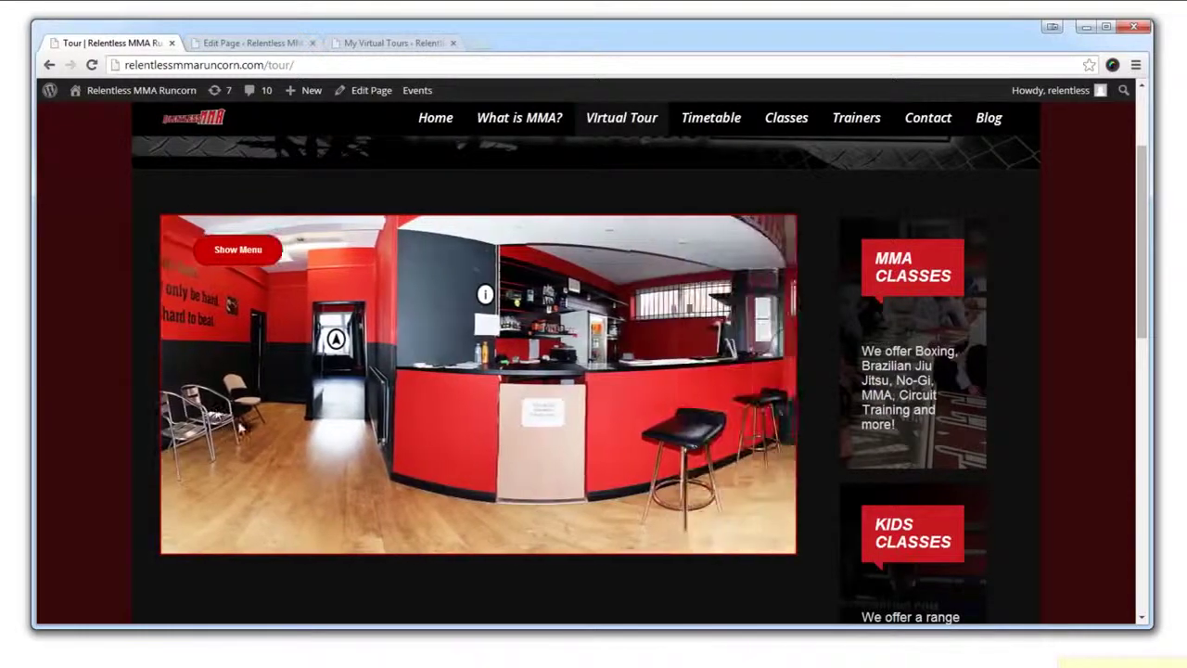
mouse_move(360, 412)
left_mouse_down()
mouse_move(448, 416)
mouse_move(279, 417)
left_mouse_up()
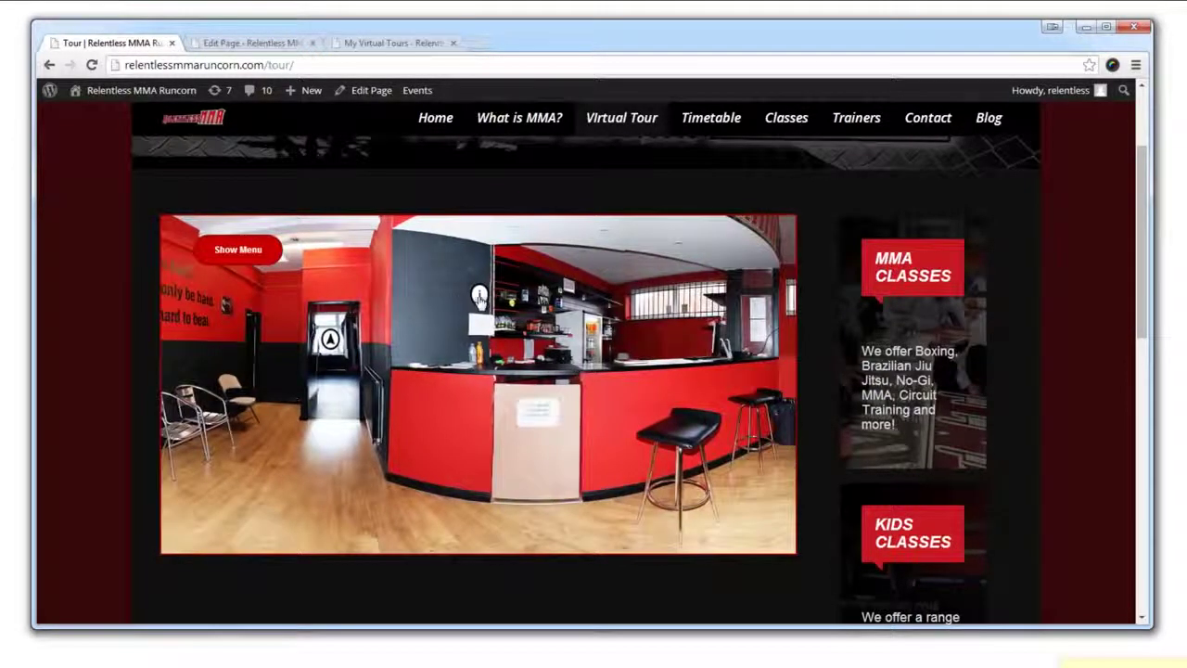
left_click(479, 295)
left_click(306, 389)
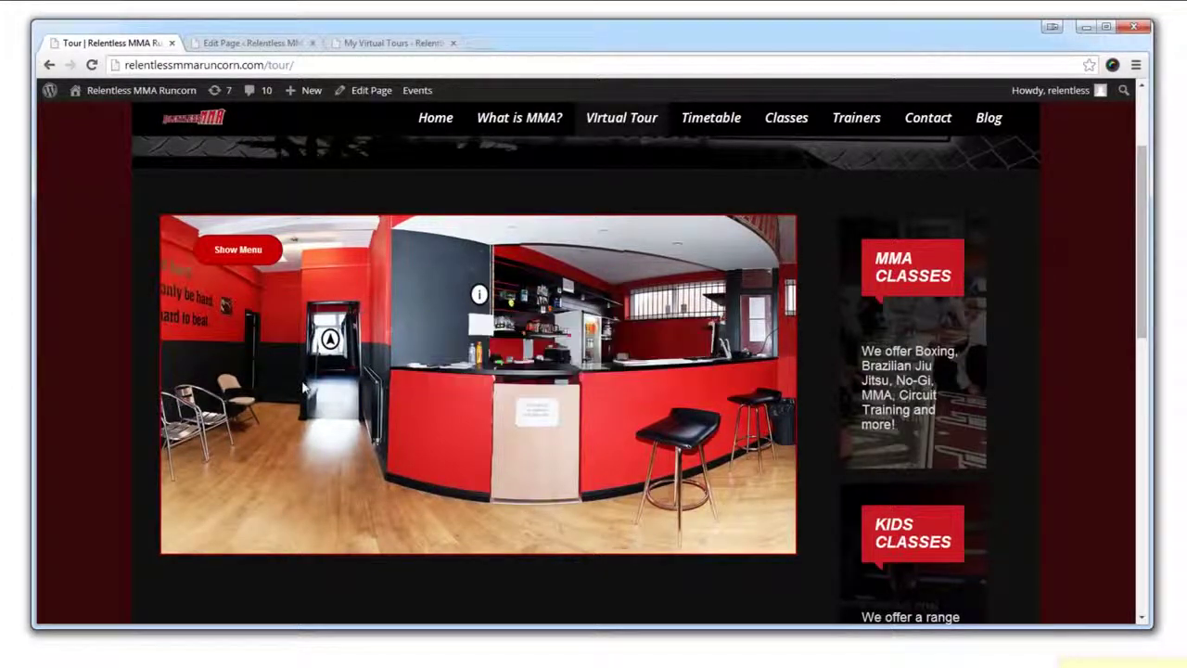
Enter the cage room from reception, pan toward the pads, and open the Full Size Cage note.
left_click_drag(649, 389, 447, 389)
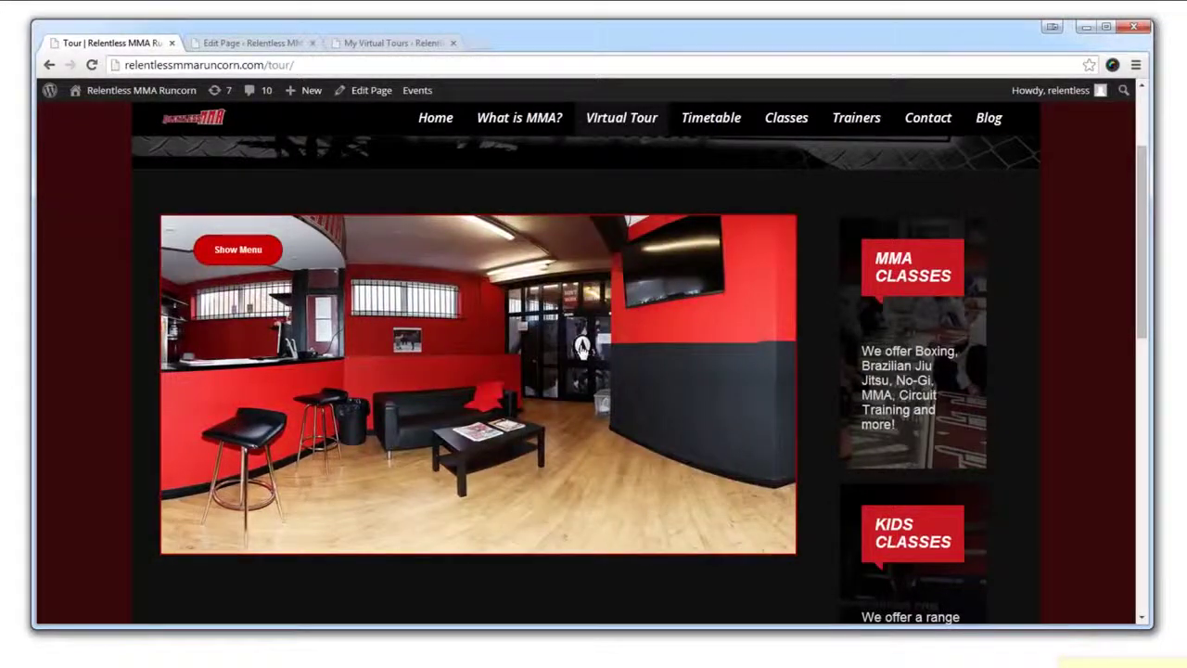
scroll(447, 397, "up", 5)
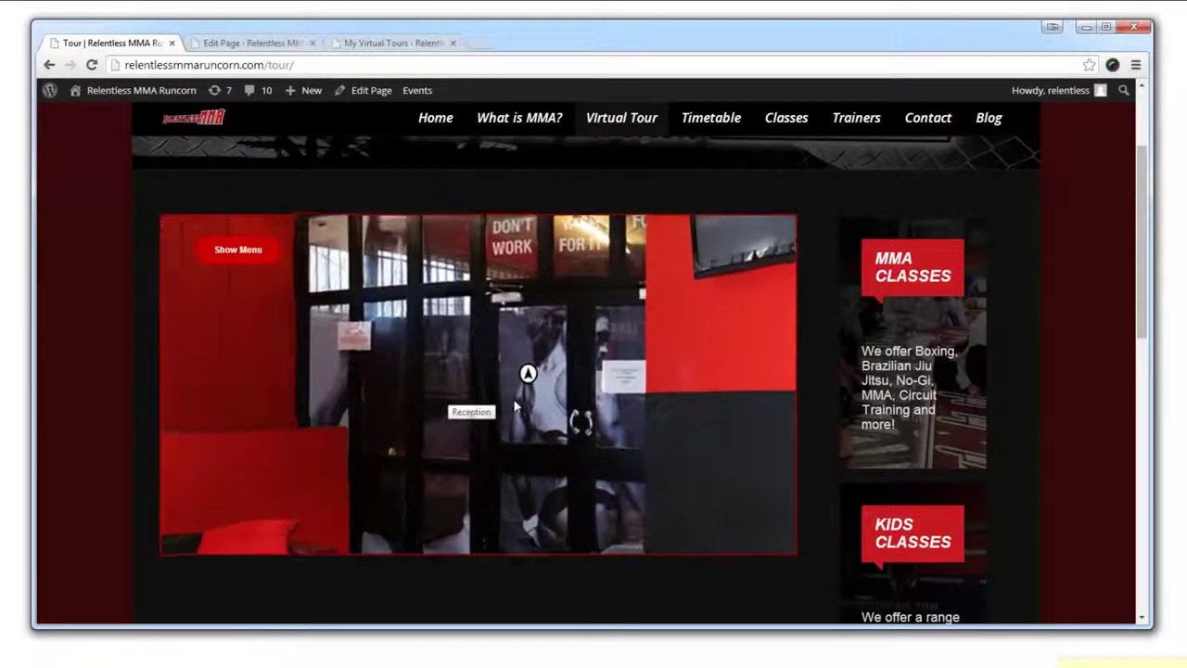
scroll(515, 405, "up", 3)
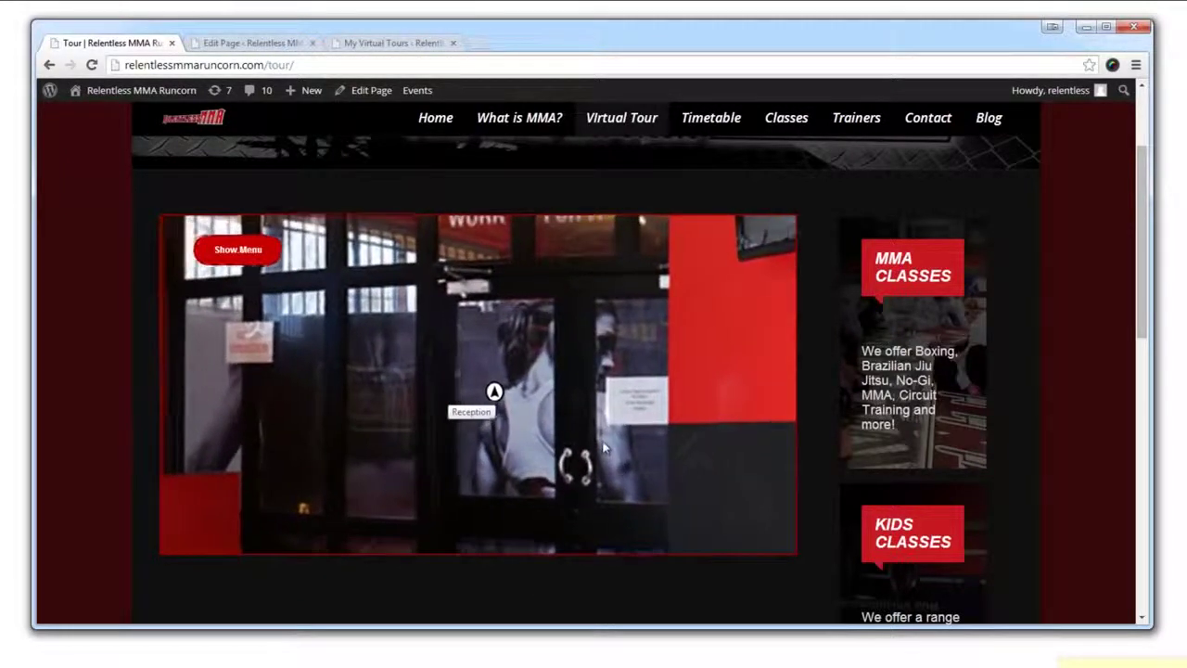
left_click(566, 462)
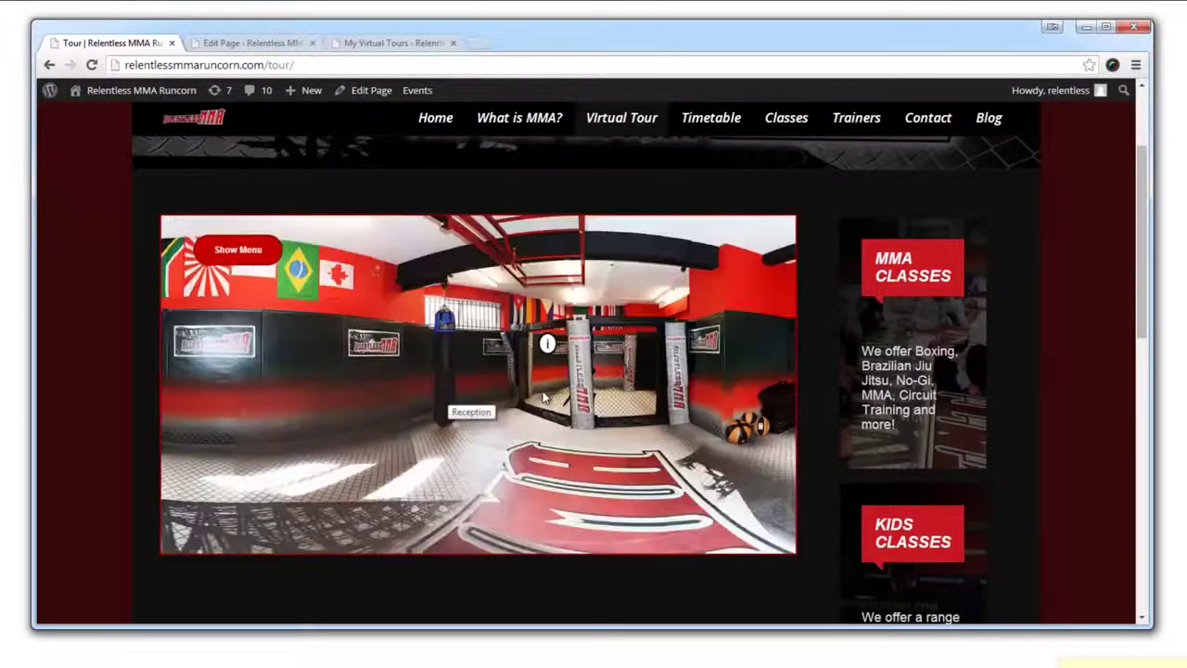
mouse_move(602, 390)
left_mouse_down()
mouse_move(553, 402)
mouse_move(702, 415)
mouse_move(364, 456)
left_mouse_up()
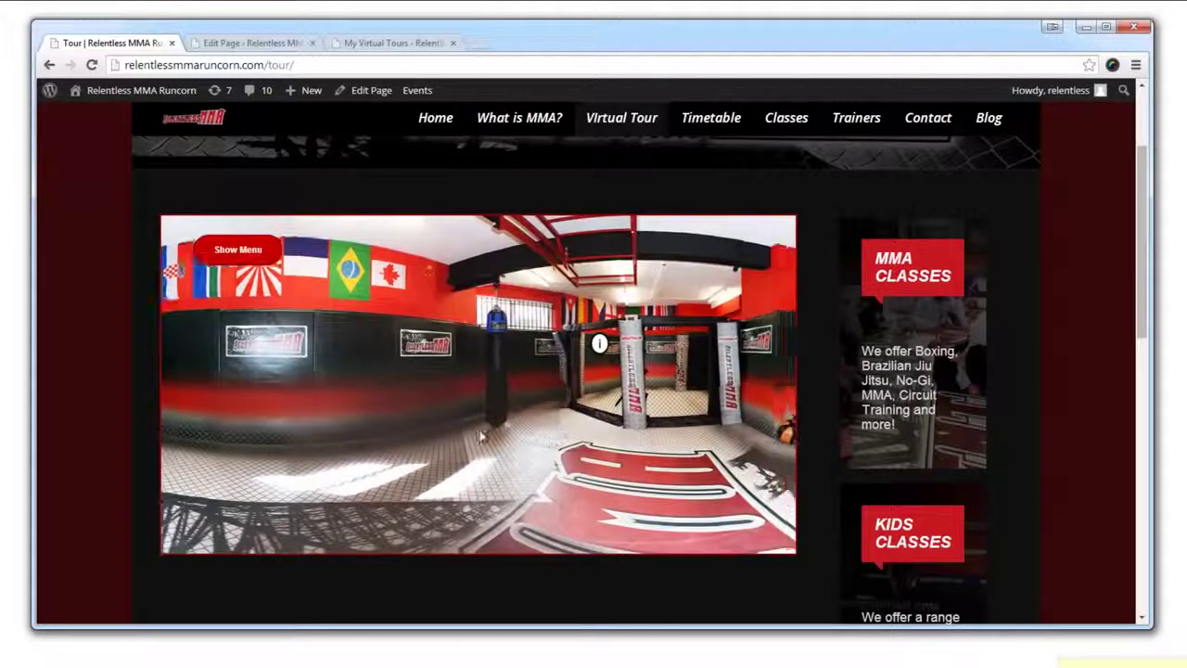
left_click_drag(646, 437, 502, 422)
left_click(341, 345)
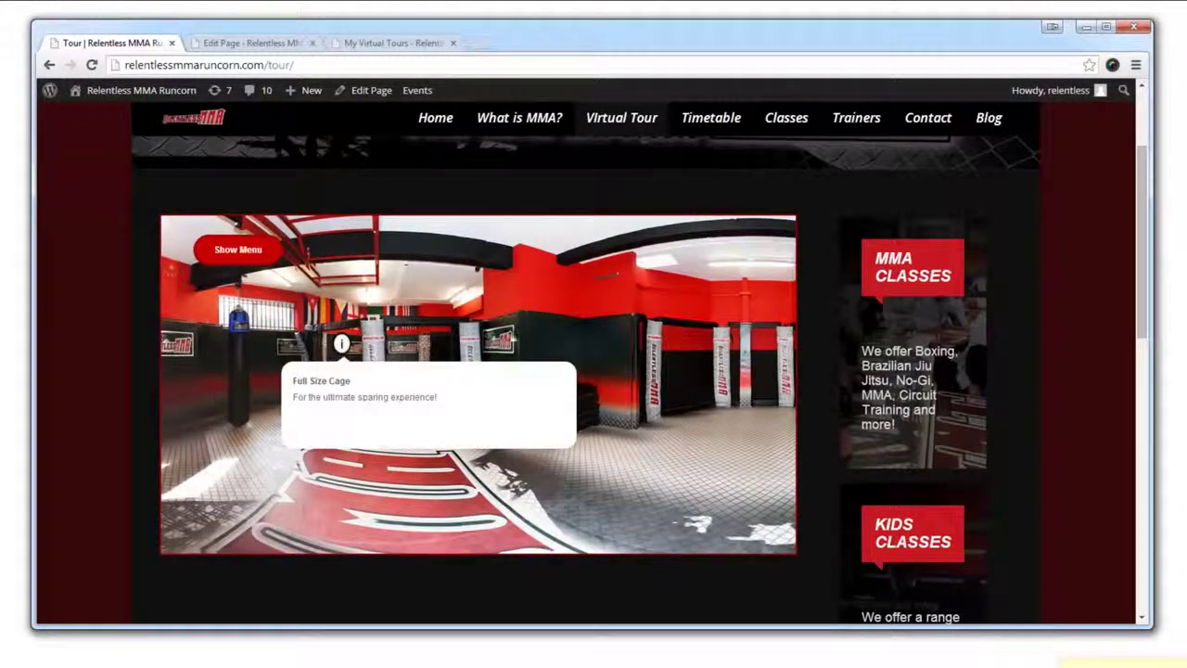
Follow hotspots through the rooms into the gym, then jump to MMA Room from the room list.
mouse_move(640, 357)
left_mouse_down()
mouse_move(472, 431)
mouse_move(411, 374)
left_mouse_up()
left_click(403, 361)
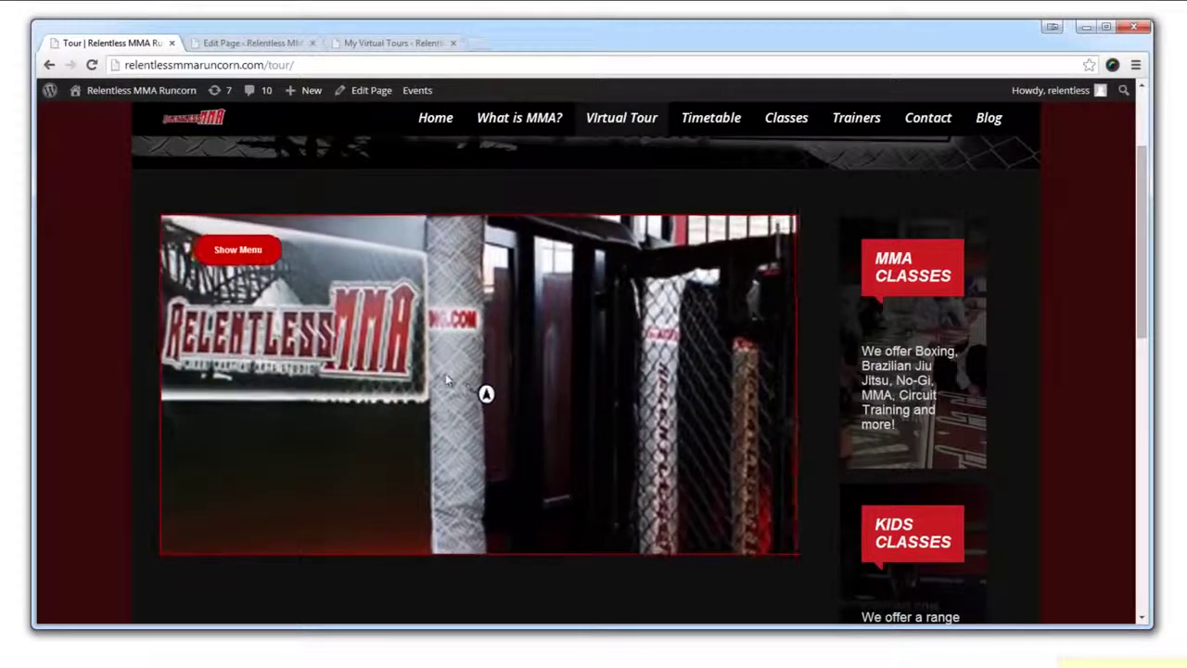
left_click(446, 378)
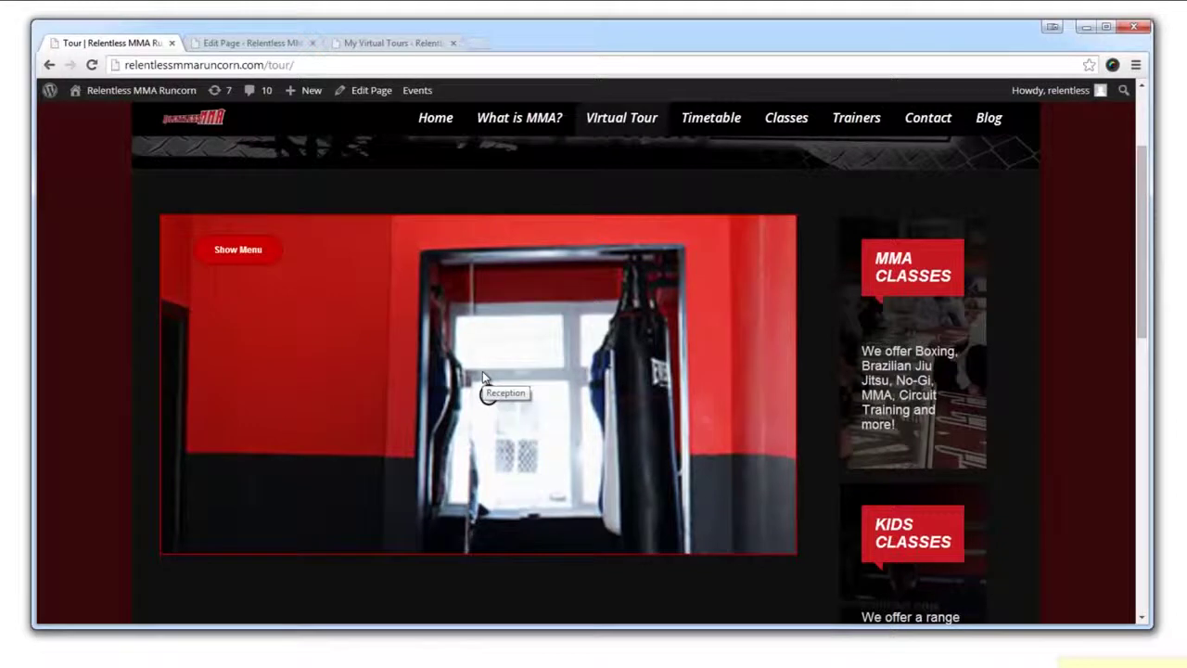
left_click(482, 375)
left_click_drag(335, 411, 662, 407)
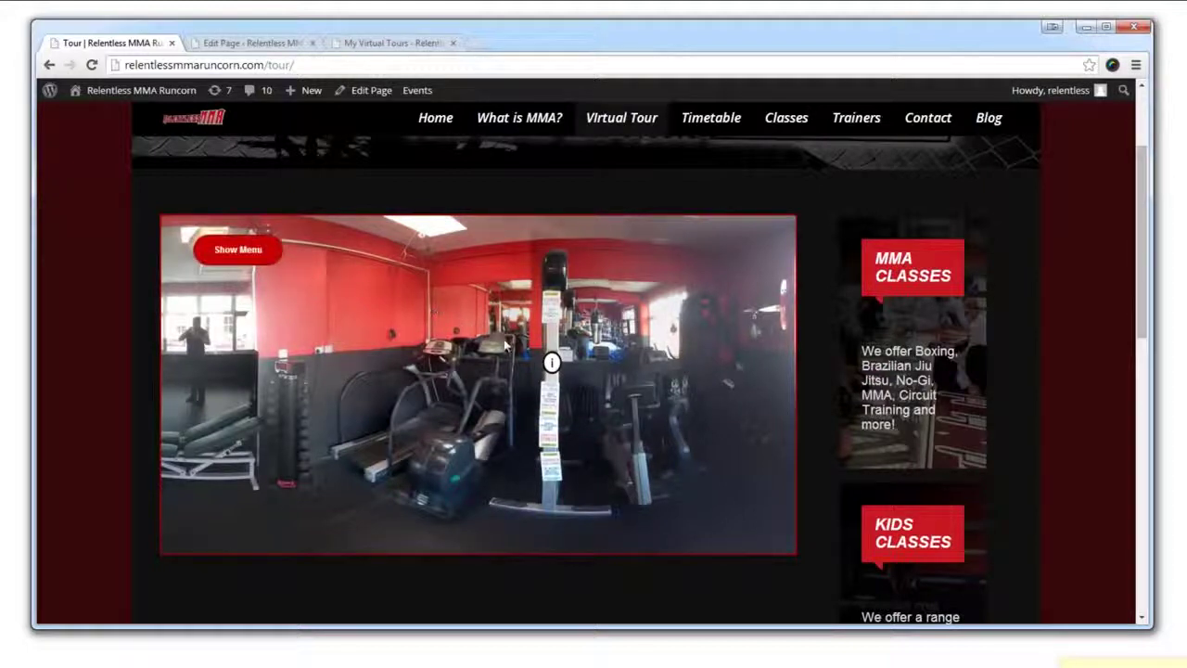
left_click(234, 252)
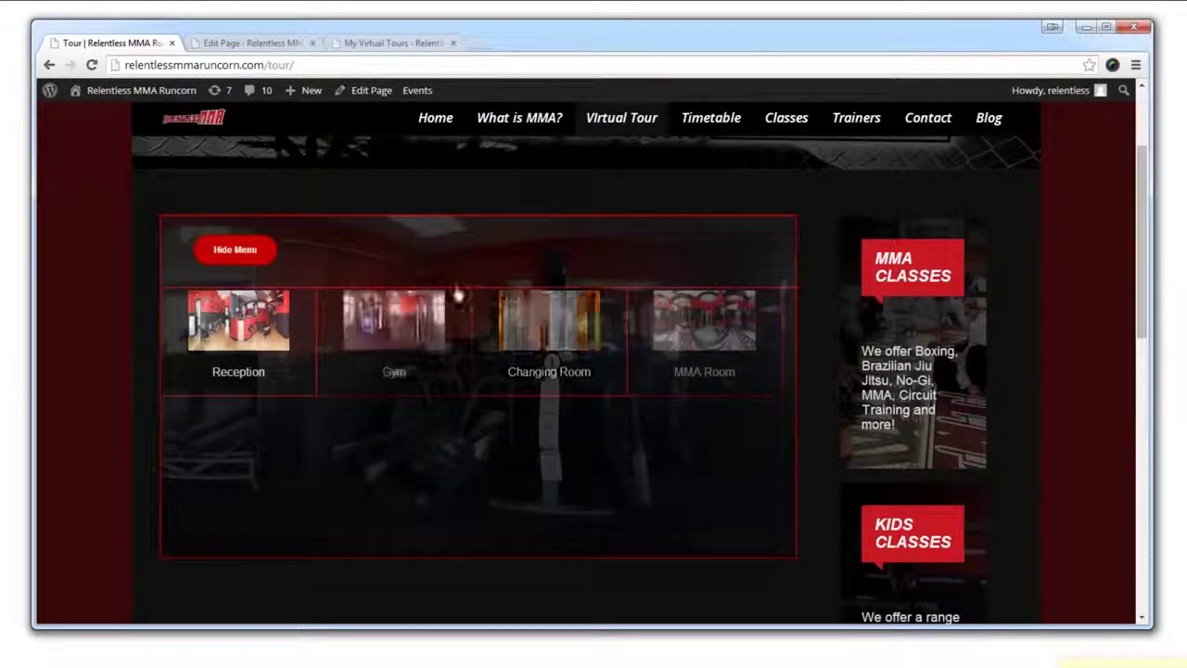
left_click(239, 252)
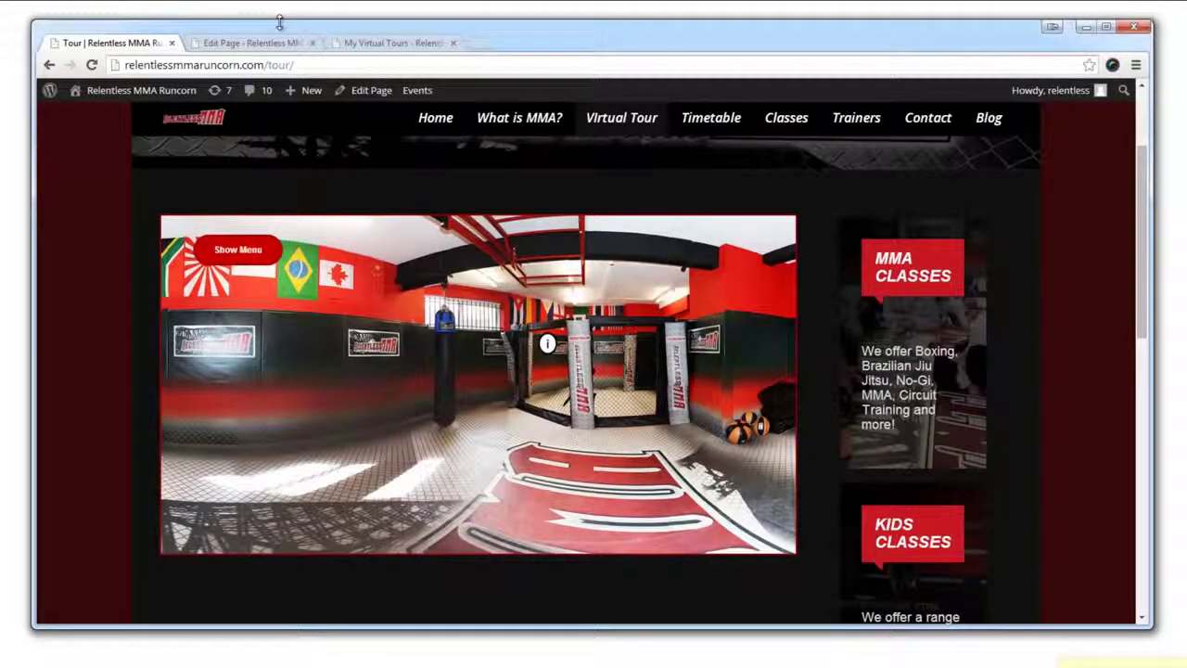
Edit the Relentourmma tour and advance past hotspots to the interface design step.
left_click(381, 43)
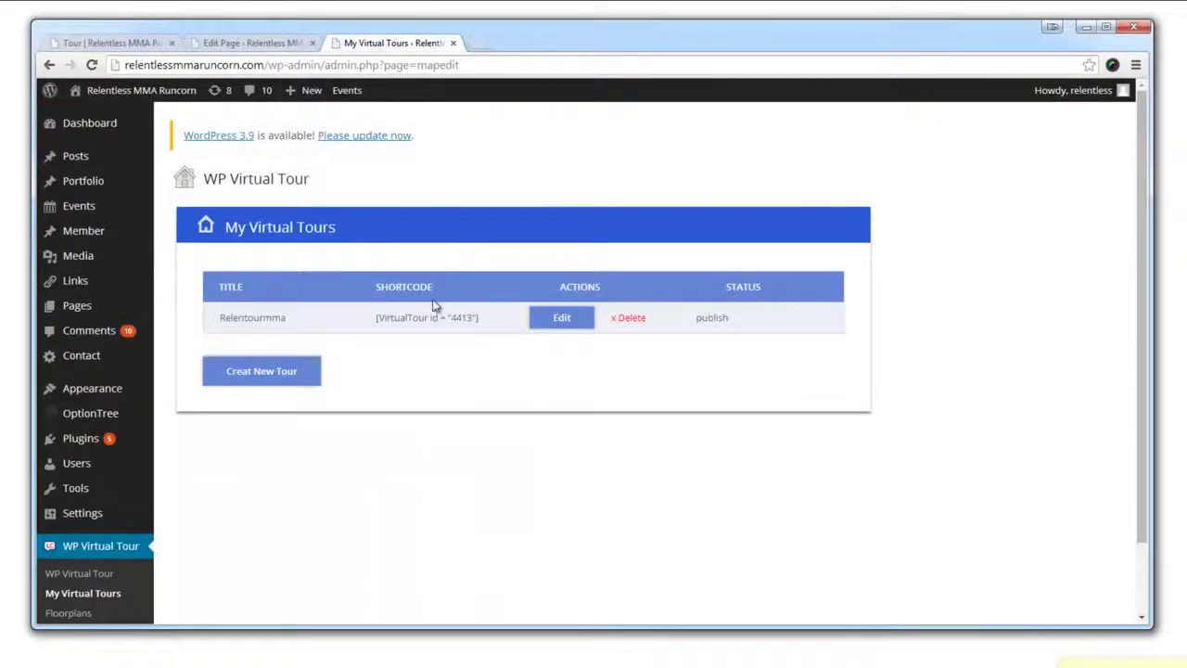
left_click(560, 324)
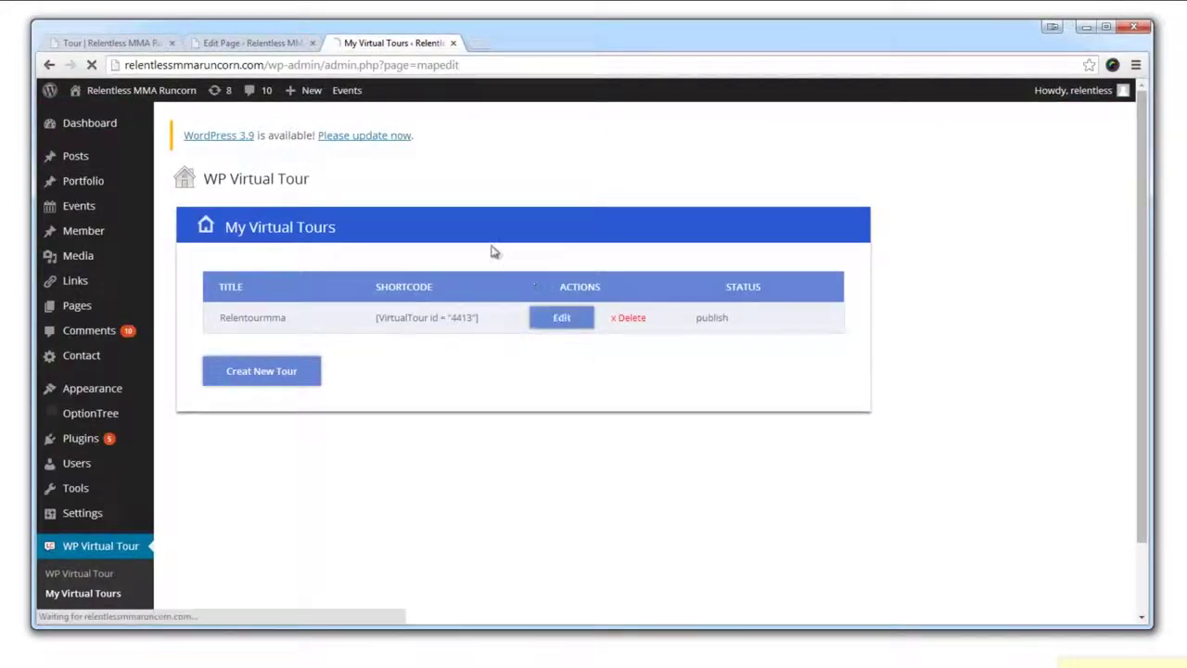
scroll(445, 408, "down", 3)
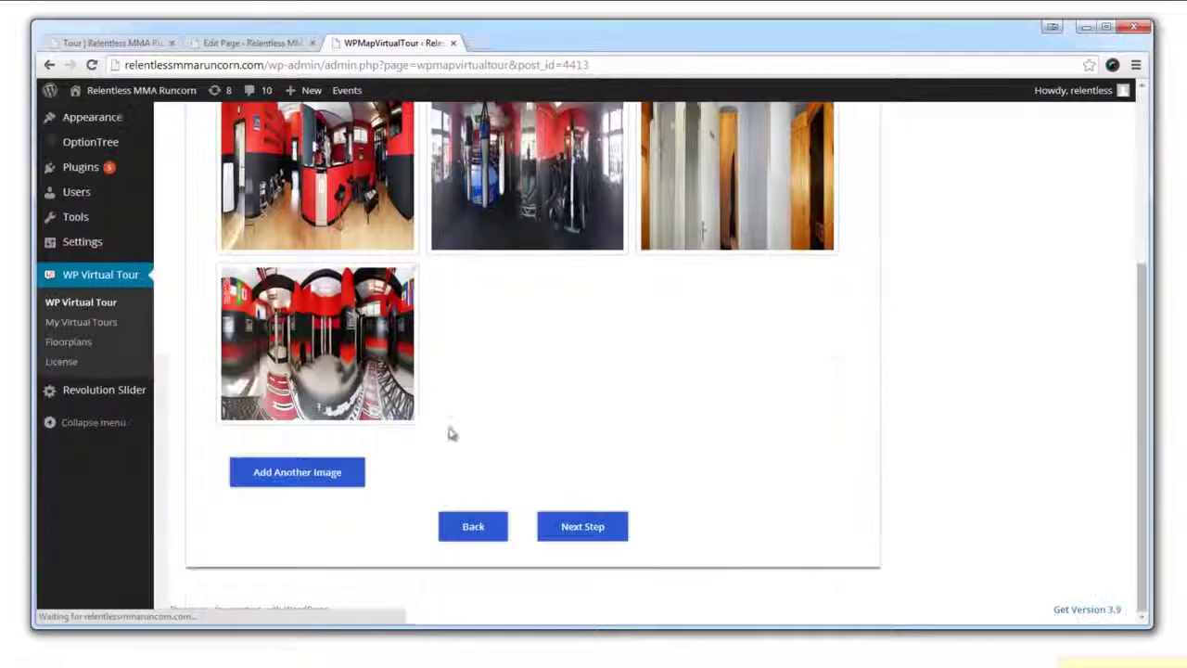
left_click(576, 530)
scroll(890, 390, "down", 5)
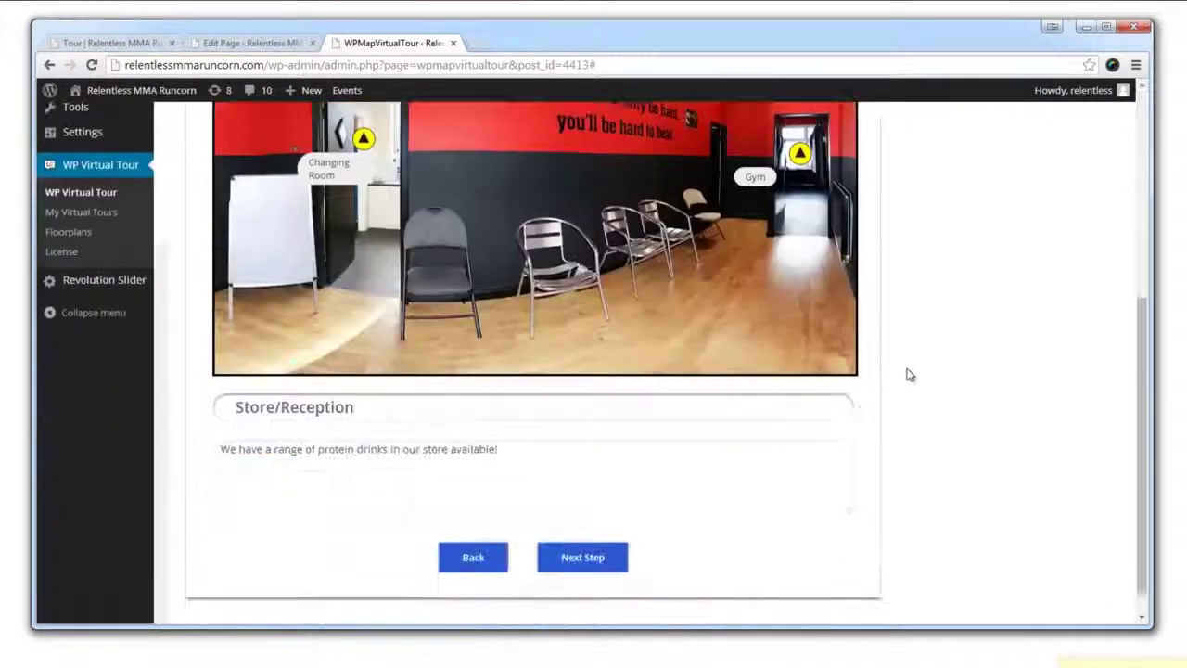
left_click(587, 567)
Set the Design1 Map option to Yes and save the tour's design settings.
scroll(805, 402, "up", 3)
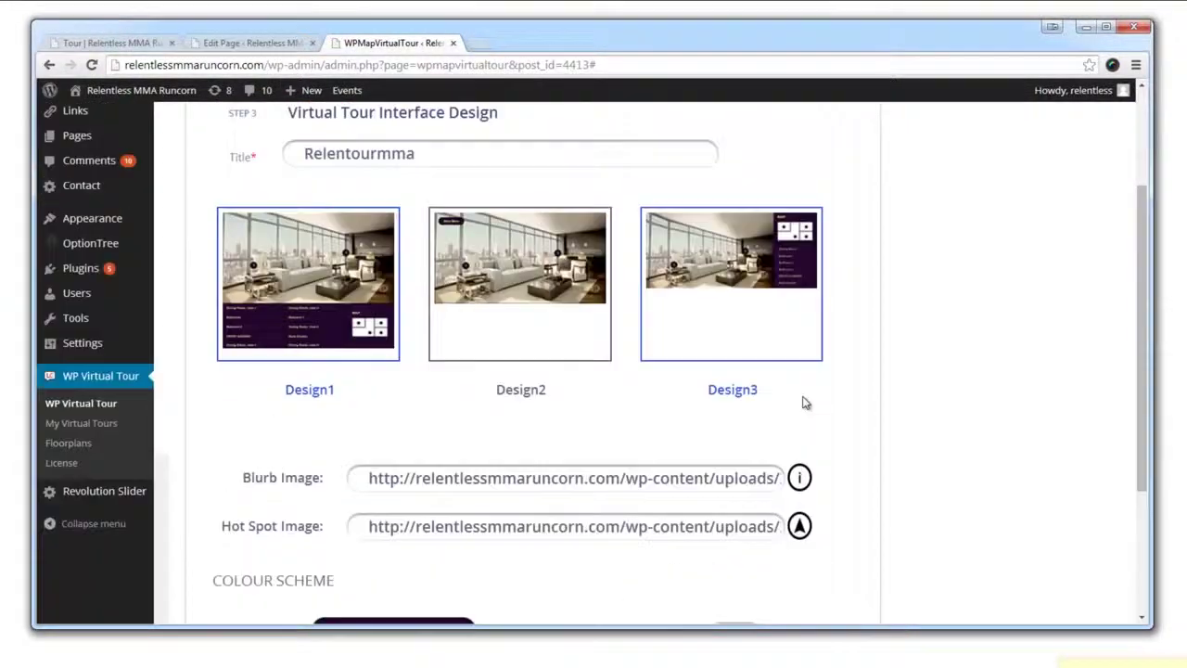
scroll(805, 402, "up", 3)
scroll(805, 402, "down", 1)
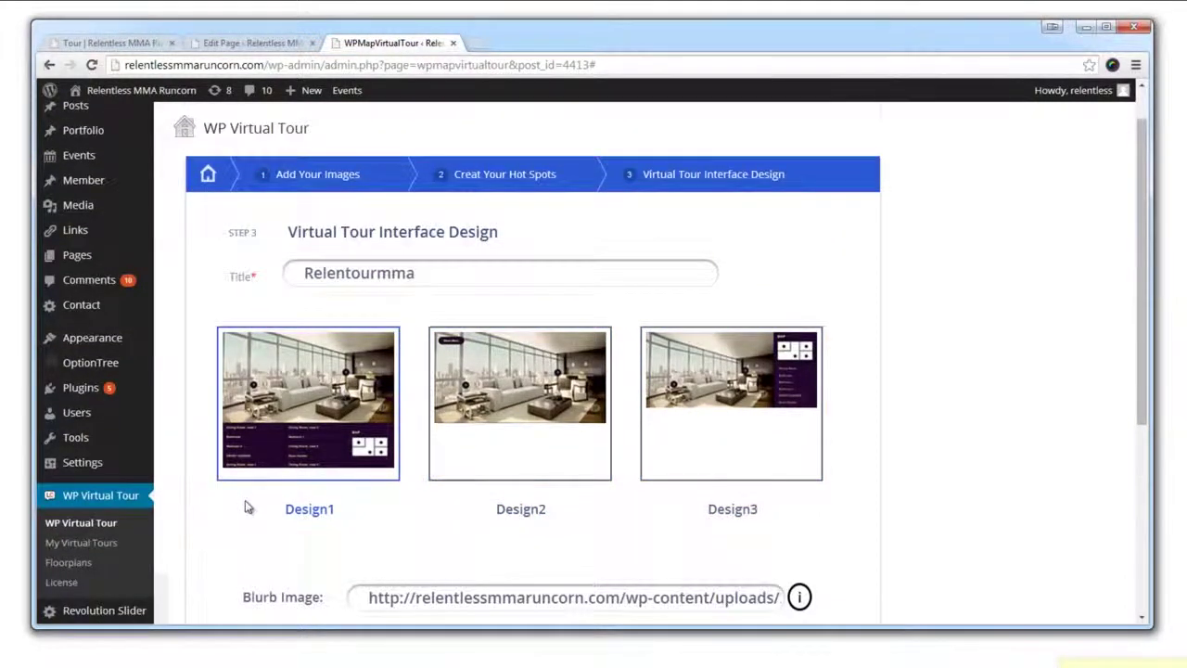
scroll(246, 507, "down", 3)
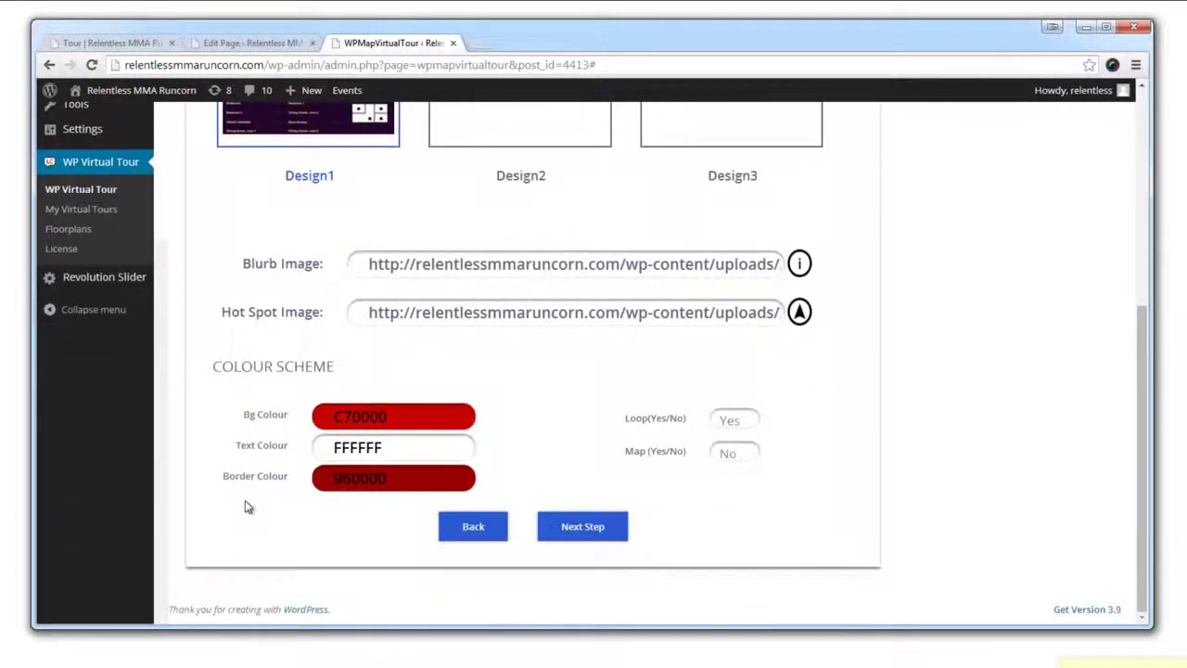
left_click(728, 453)
left_click(727, 470)
left_click(597, 526)
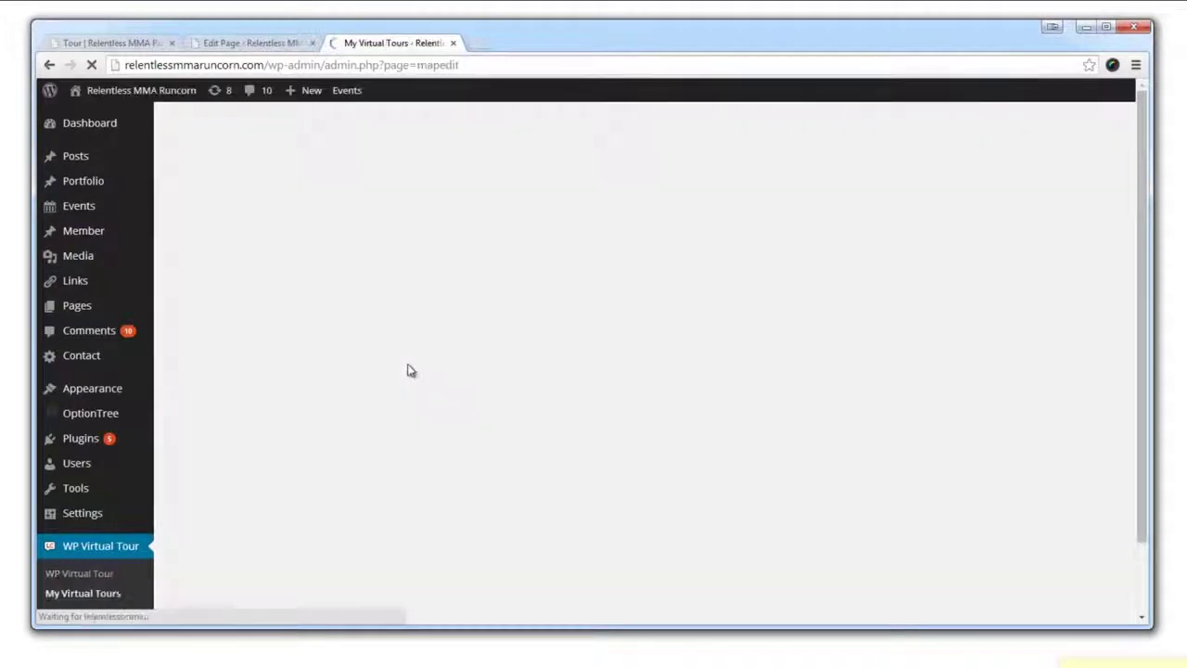
On the Floorplans page, position Gym, Reception, Changing Room and MMA Room on the plan.
scroll(337, 447, "down", 2)
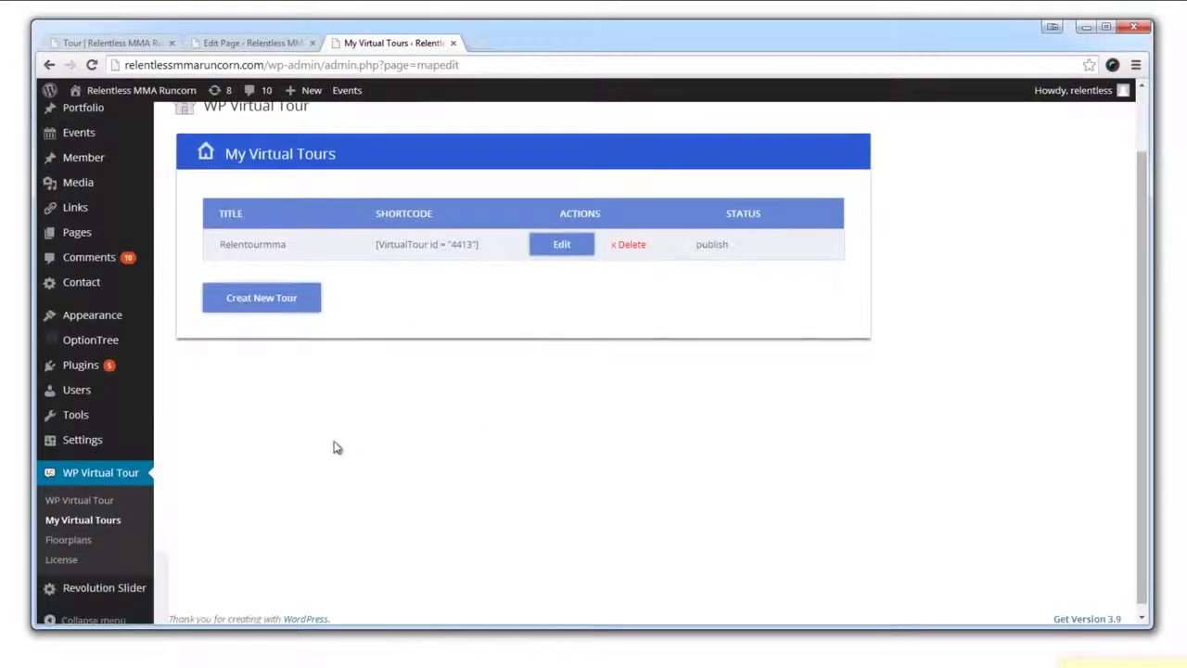
left_click(78, 543)
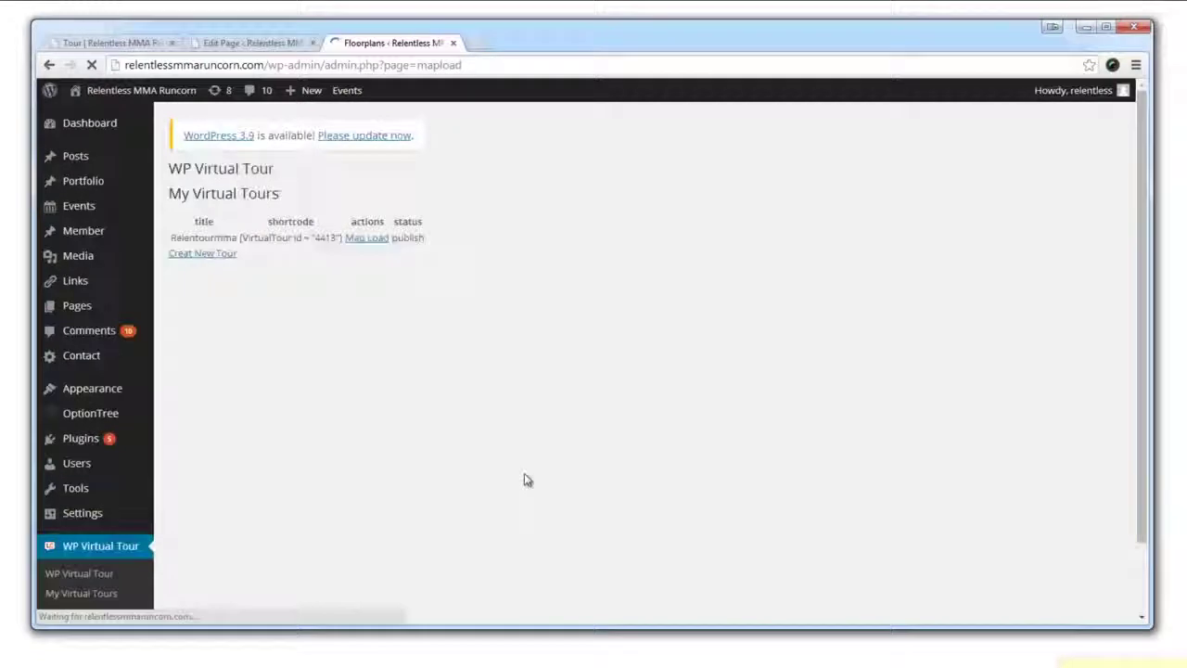
scroll(537, 294, "down", 1)
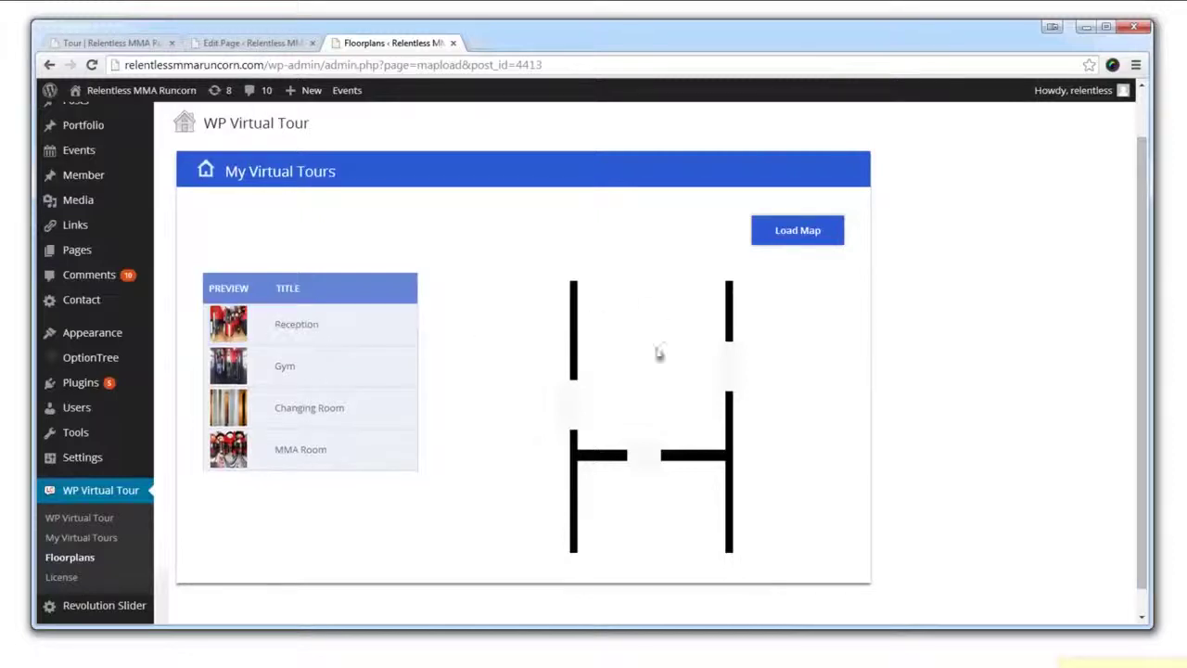
mouse_move(345, 364)
left_mouse_down()
mouse_move(483, 408)
mouse_move(482, 390)
left_mouse_up()
left_click_drag(362, 333, 621, 342)
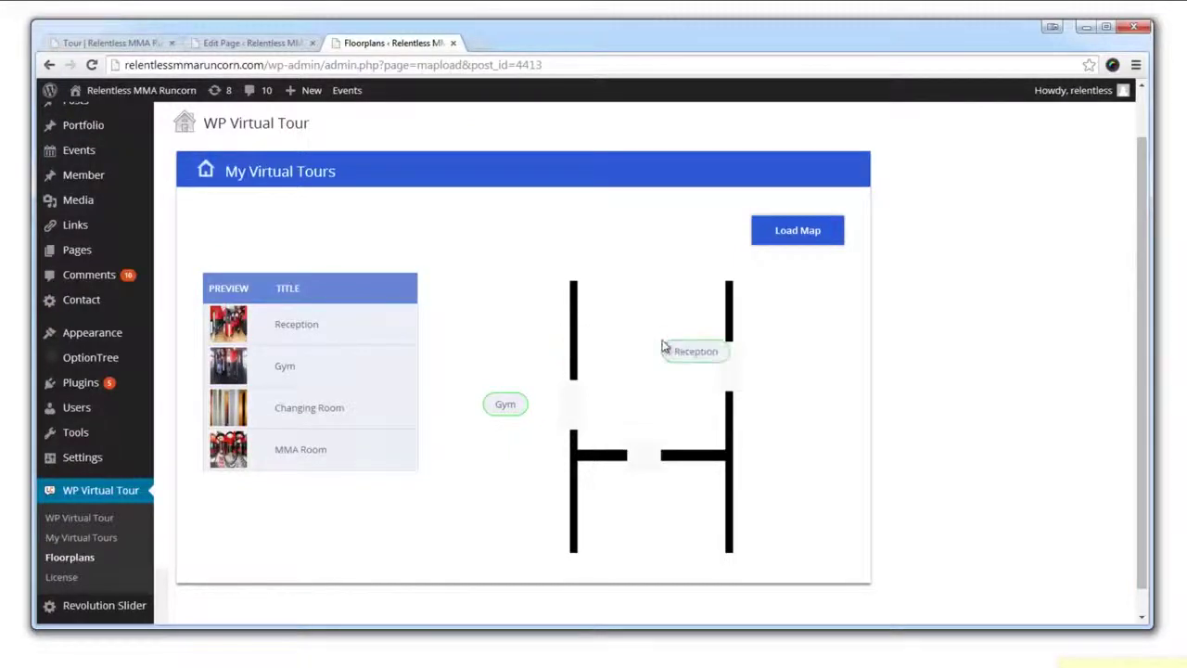
mouse_move(315, 403)
left_mouse_down()
mouse_move(644, 292)
mouse_move(607, 501)
left_mouse_up()
left_click_drag(335, 465, 786, 400)
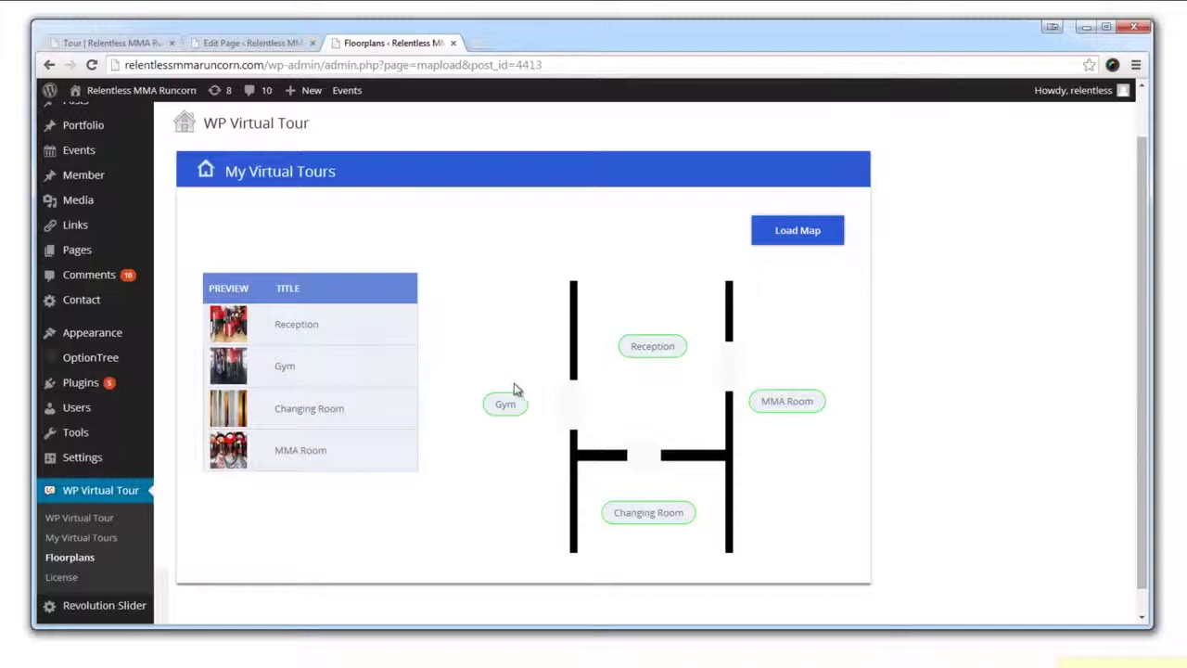
left_click(127, 43)
Refresh the Tour page, then visit Gym and Changing Room from the list and MMA Room from the map.
left_click(92, 65)
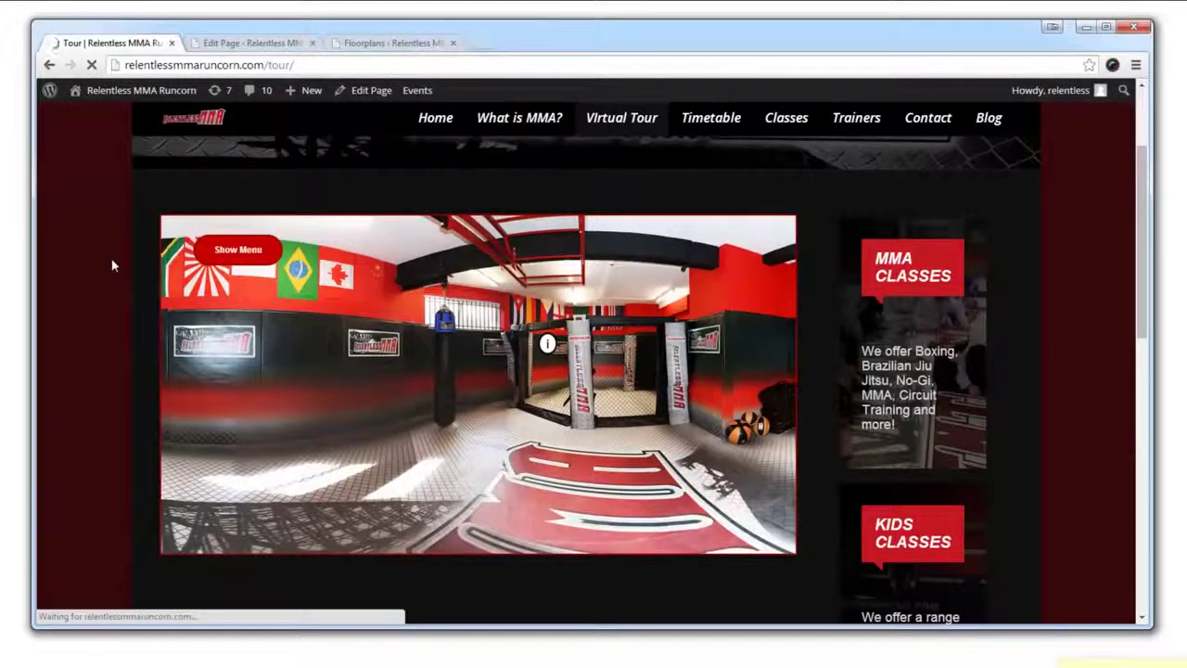
scroll(128, 264, "down", 3)
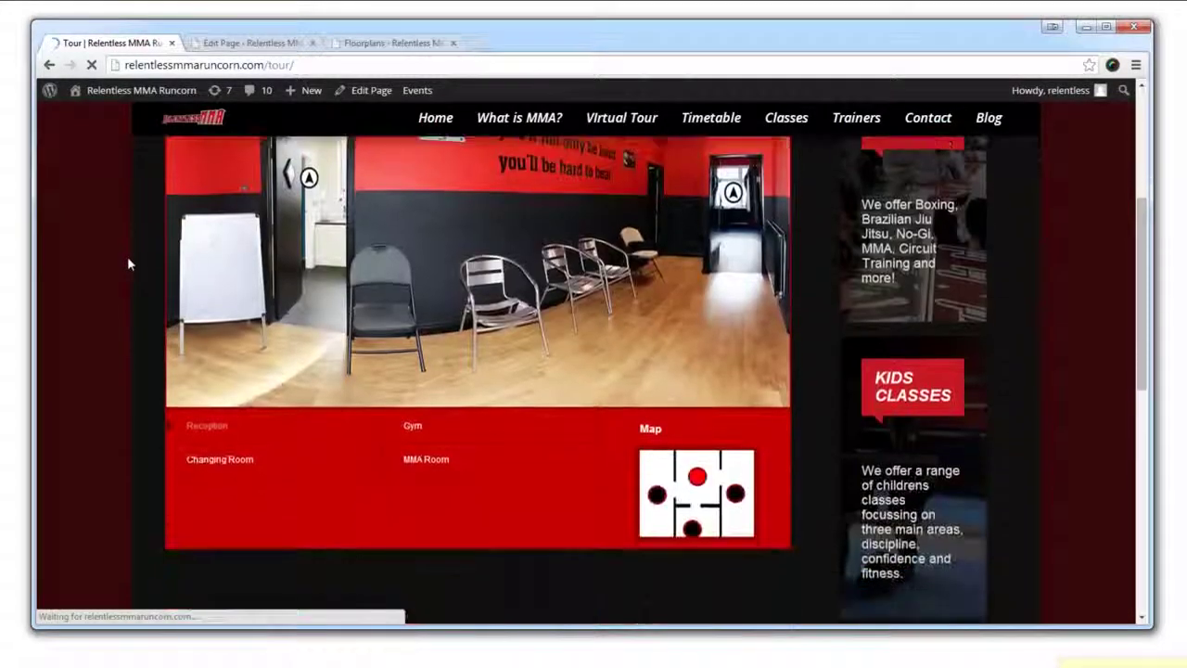
scroll(128, 265, "up", 1)
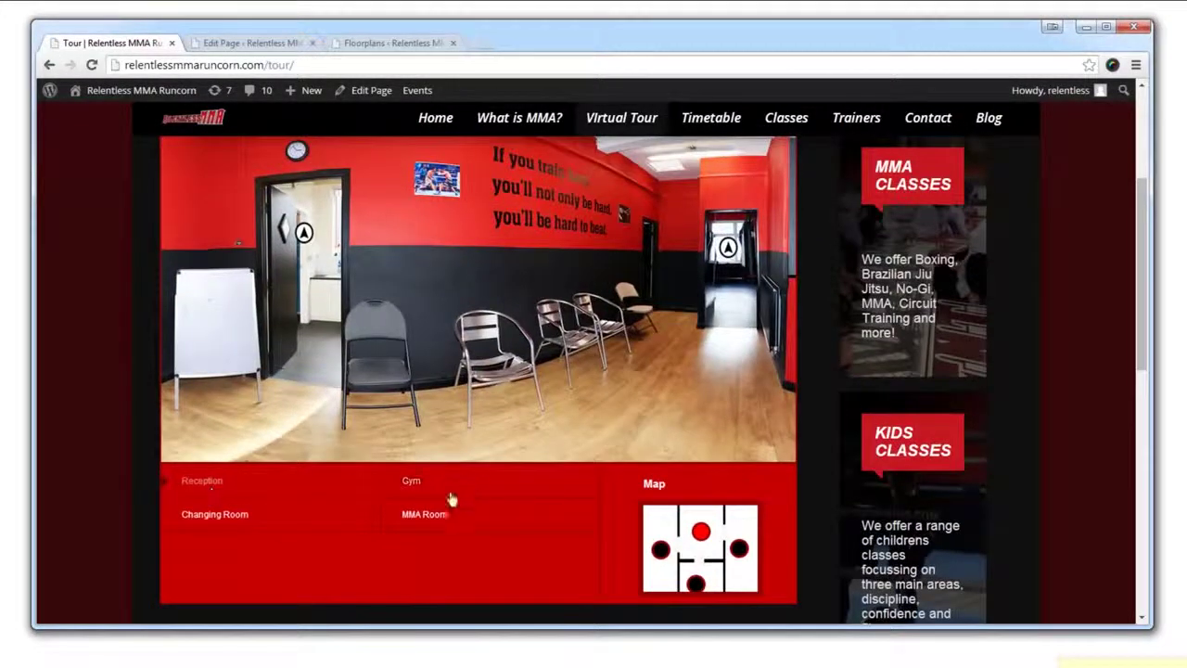
left_click(415, 484)
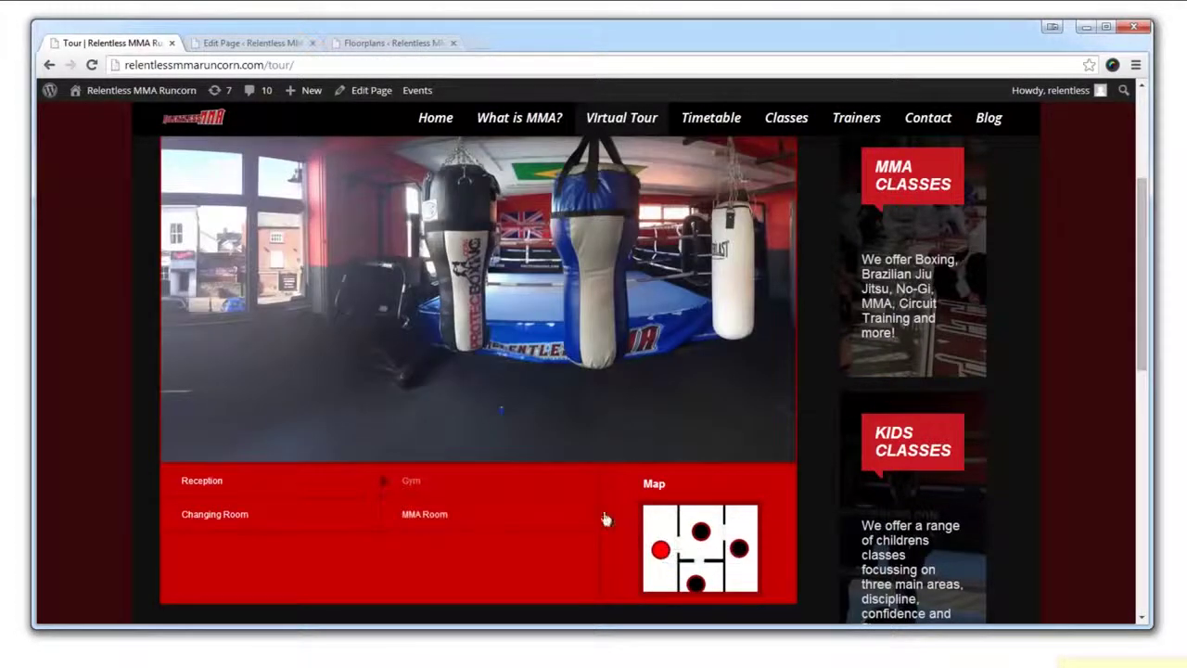
left_click(227, 515)
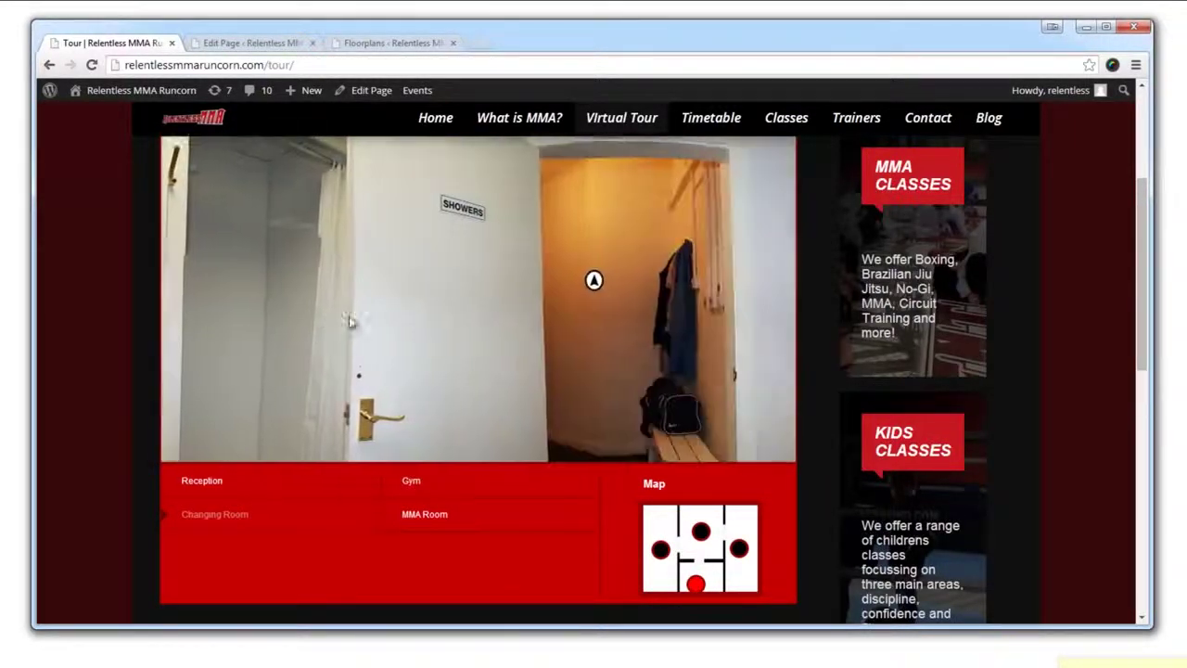
left_click(740, 554)
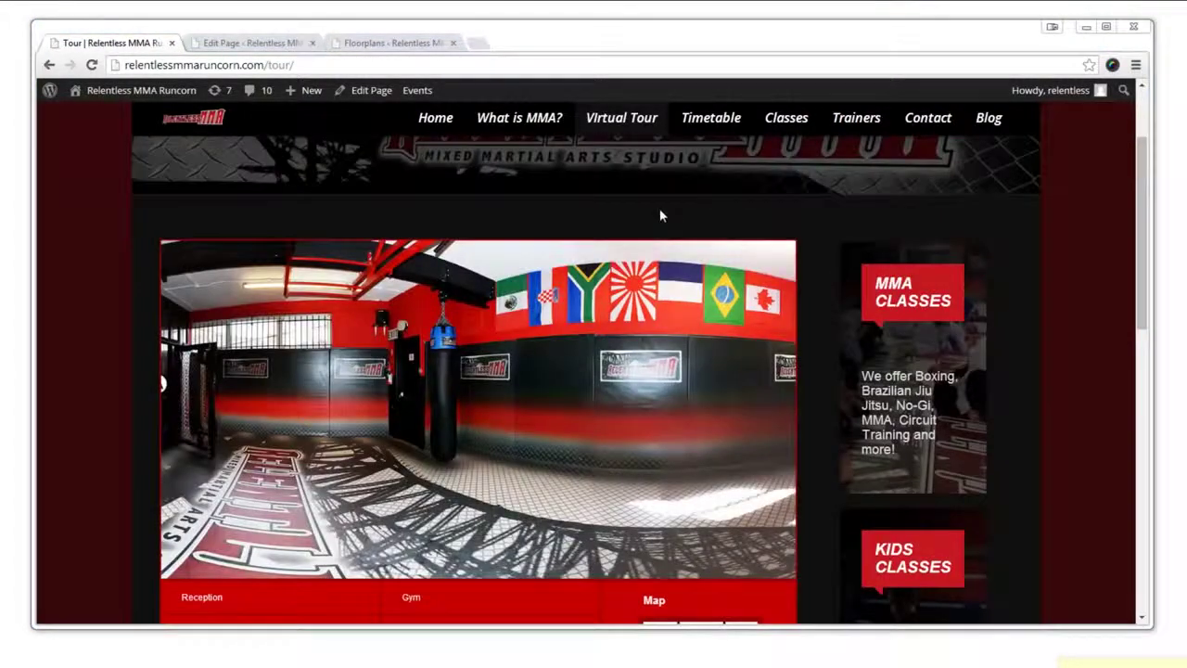
scroll(660, 207, "up", 2)
Narrow the browser to phone width, pan the stacked panorama toward the cage, then widen it back.
mouse_move(1152, 232)
left_mouse_down()
mouse_move(793, 299)
mouse_move(572, 315)
mouse_move(316, 369)
left_mouse_up()
scroll(309, 269, "down", 2)
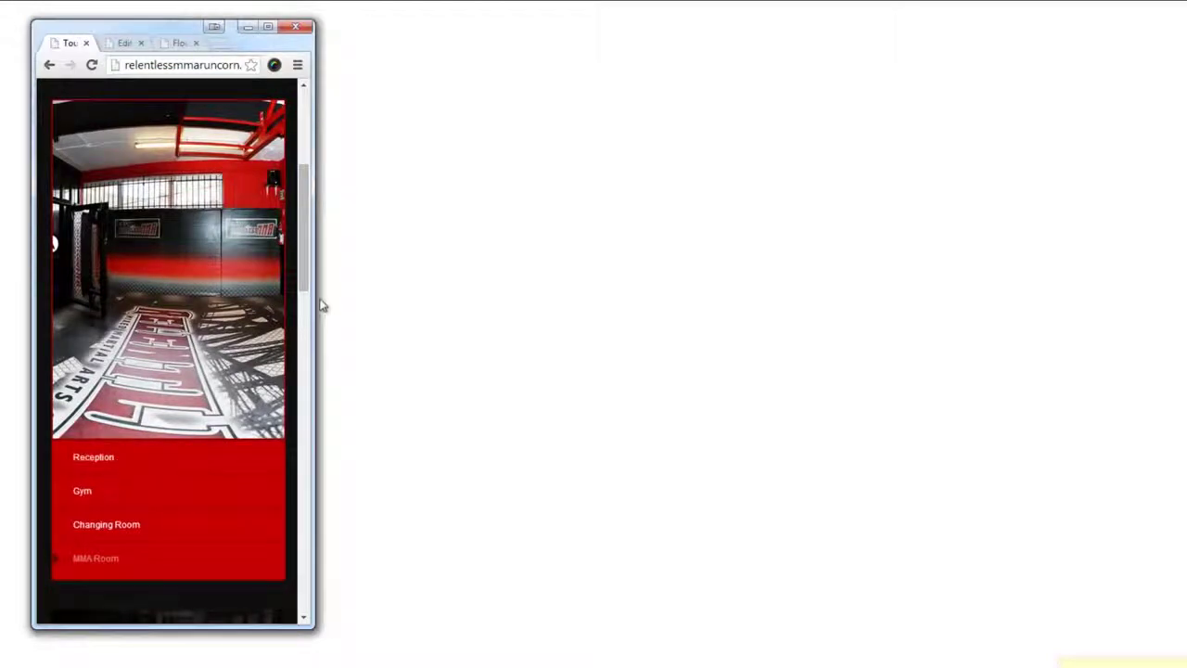
left_click_drag(304, 280, 305, 269)
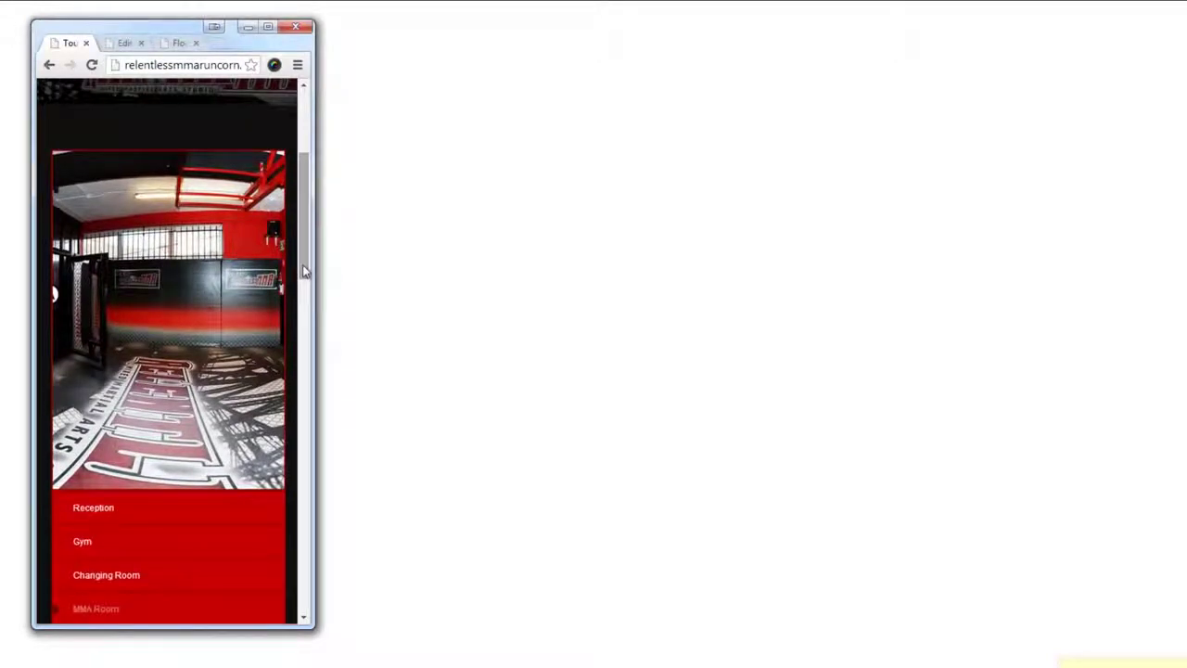
left_click_drag(243, 361, 208, 371)
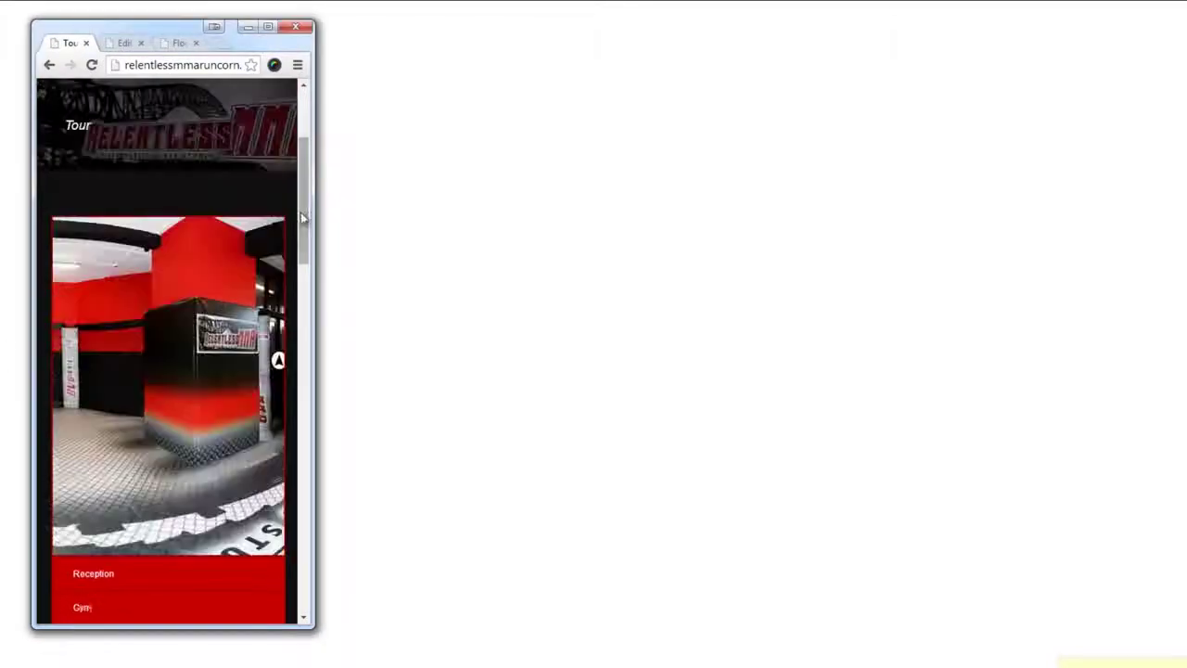
left_click_drag(215, 327, 117, 339)
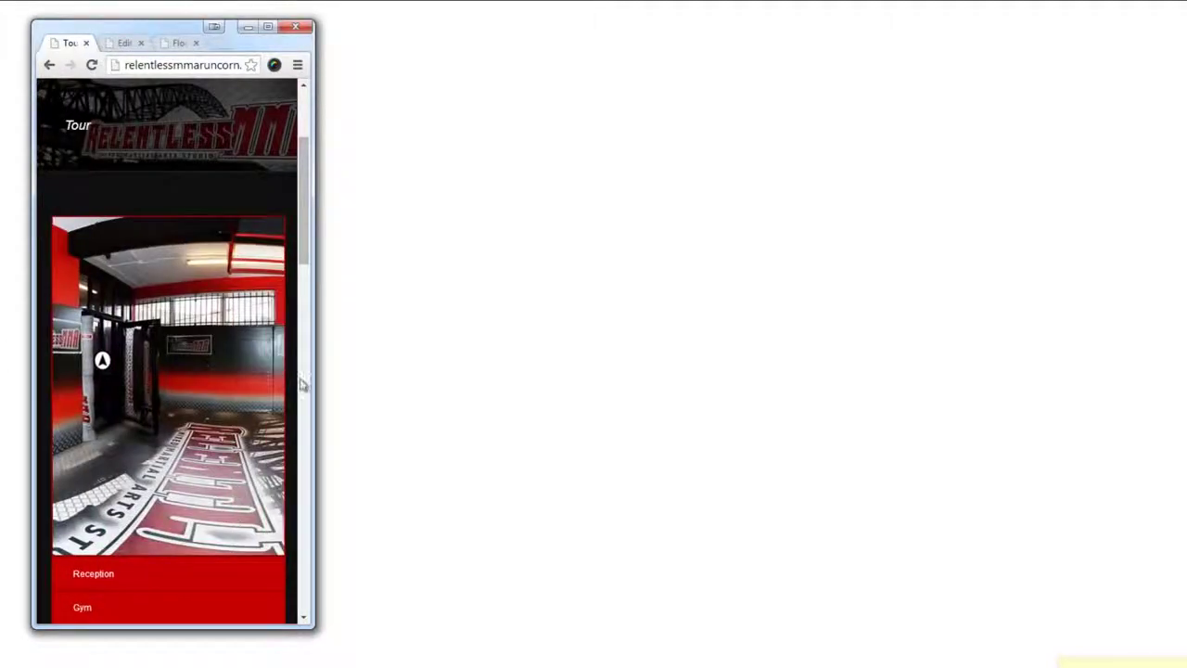
left_click_drag(316, 388, 1025, 367)
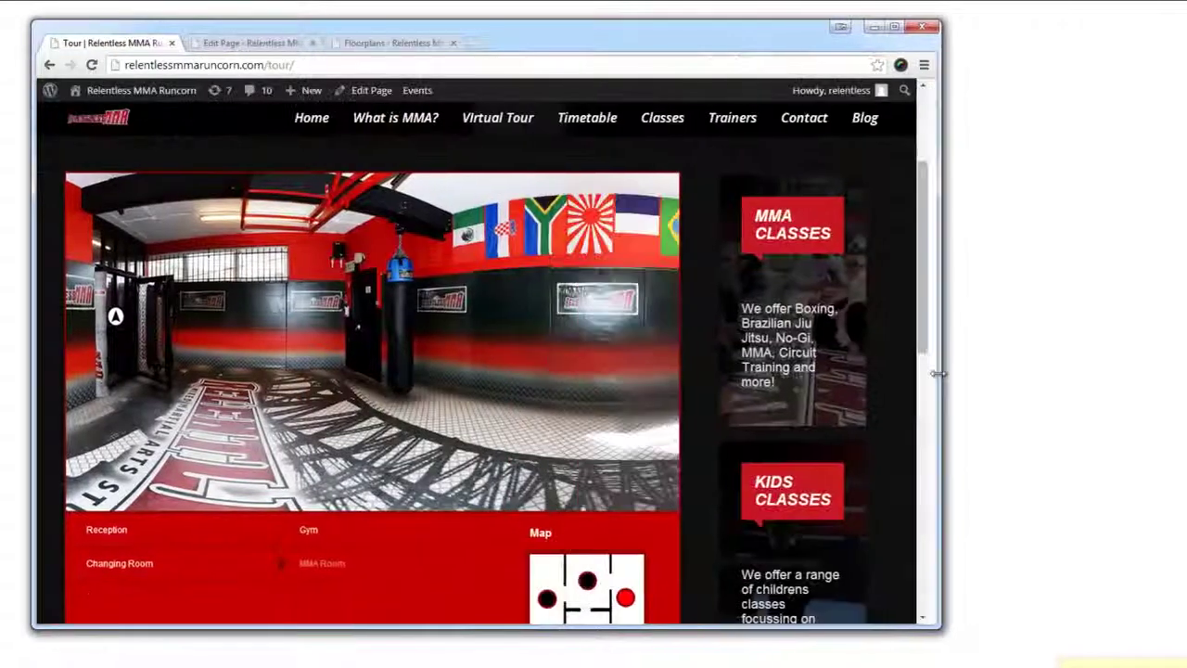